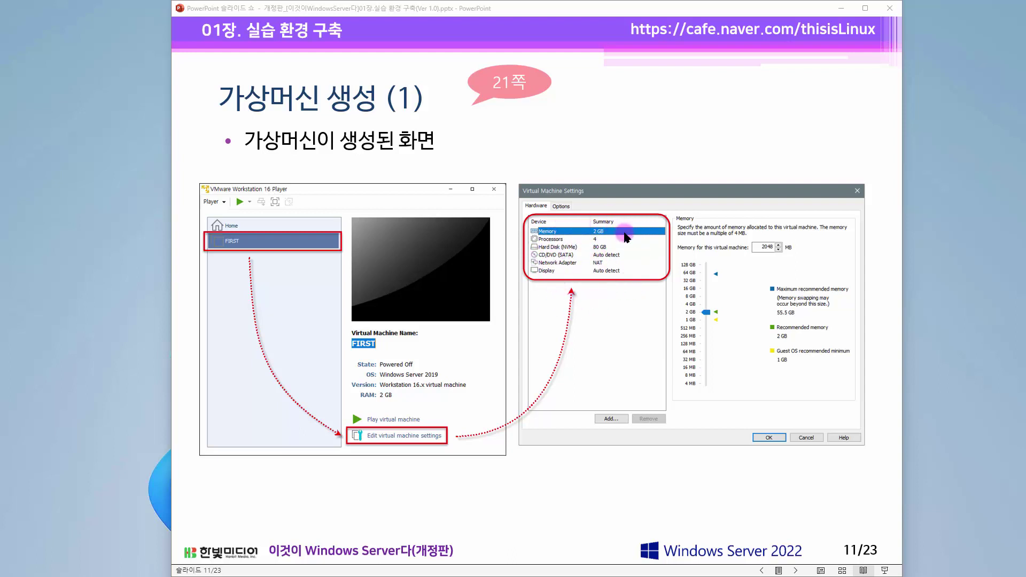
left_click(644, 209)
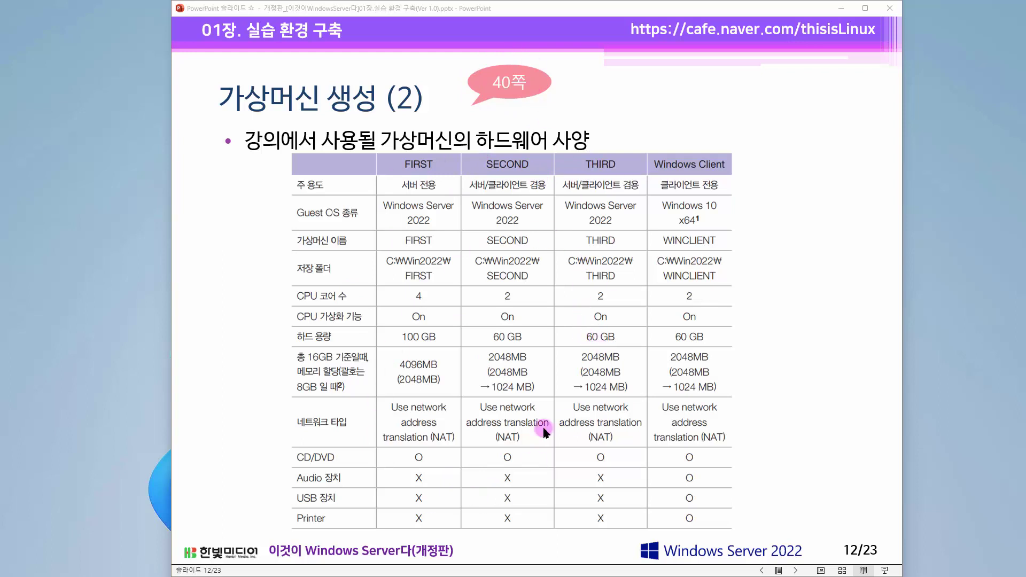
left_click(528, 245)
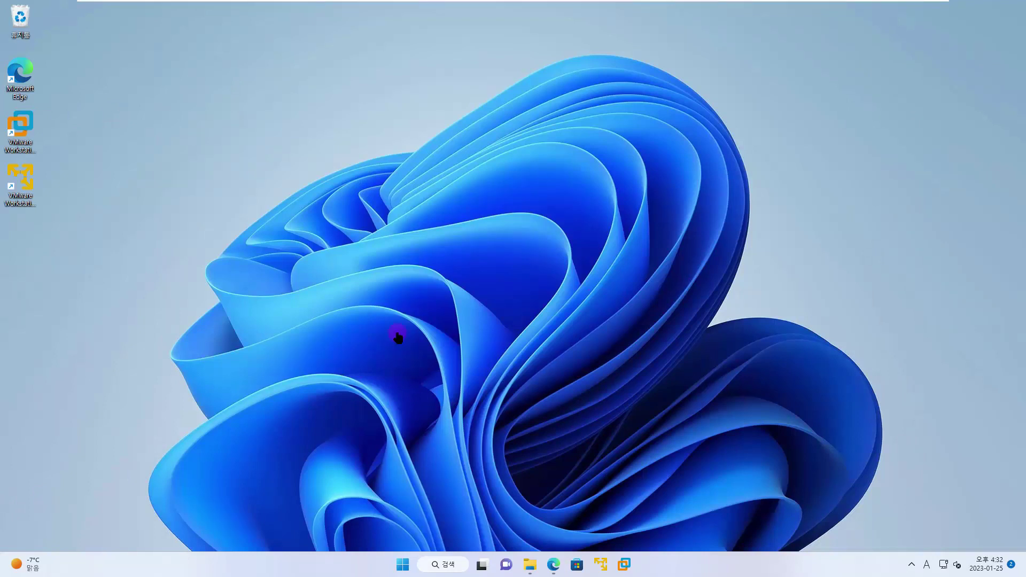
Step: Switch to the File Explorer desktop folder window and open the local disk C: from This PC
mouse_move(536, 572)
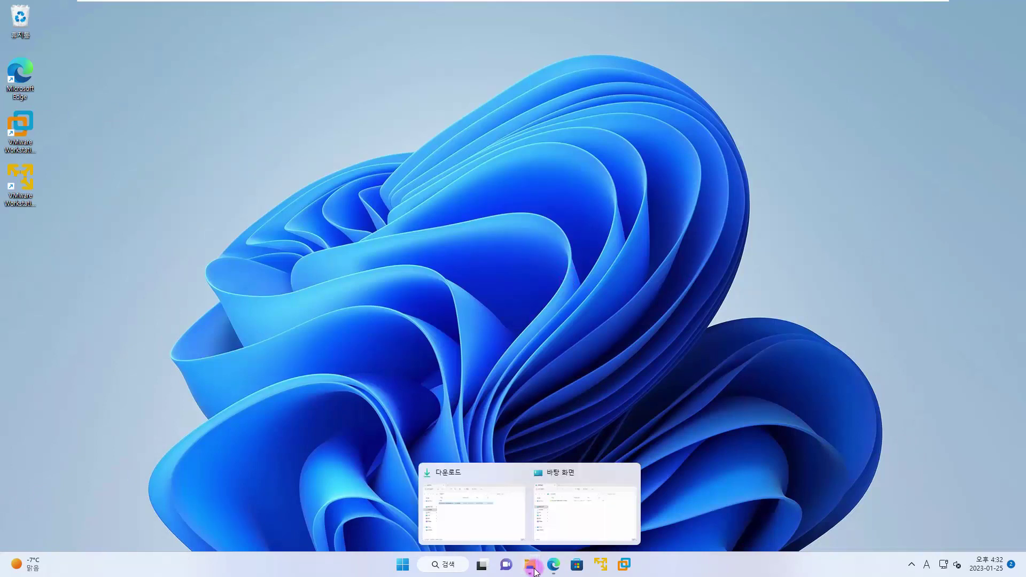
left_click(568, 529)
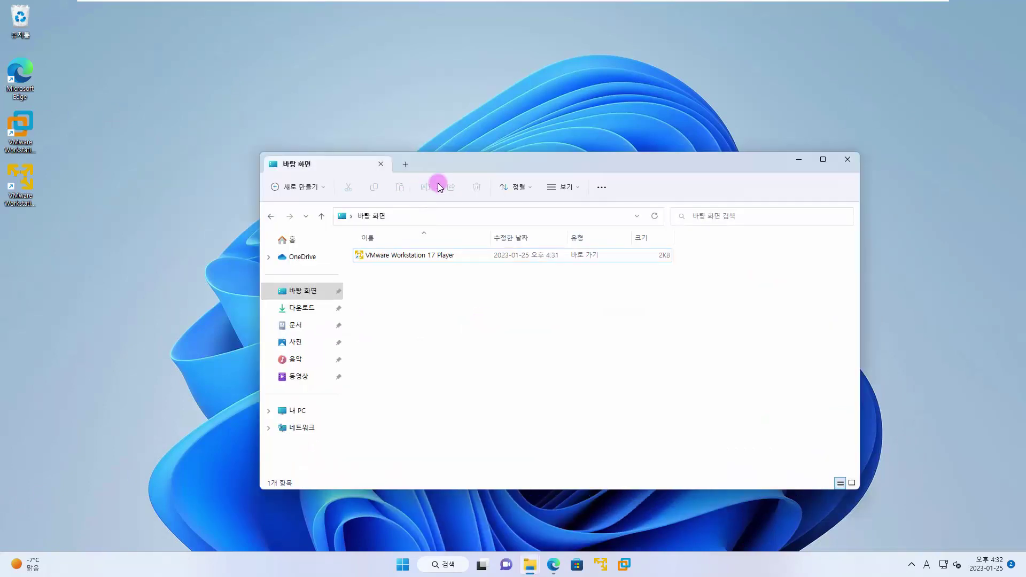
left_click(230, 358)
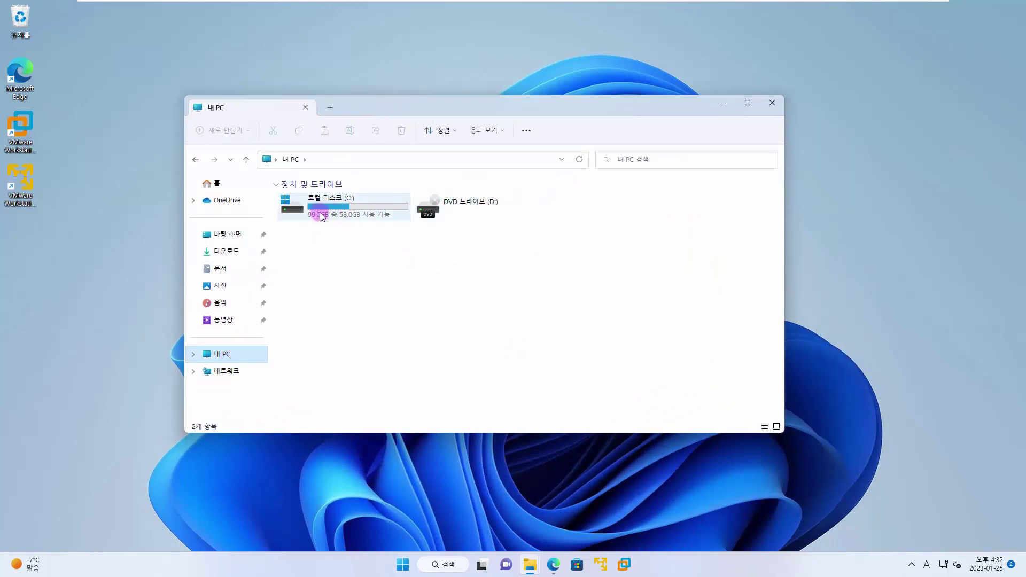
left_click(369, 213)
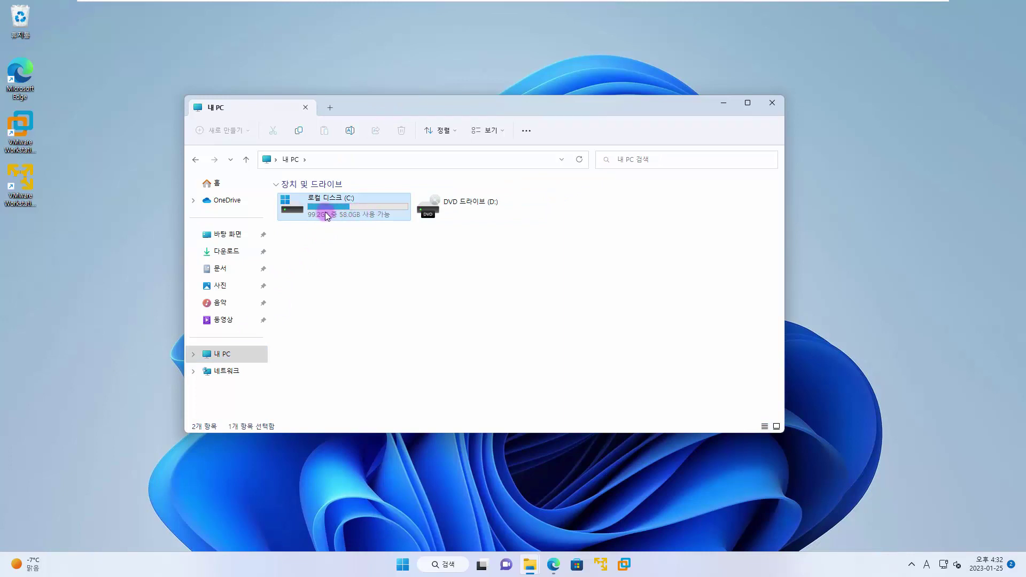
mouse_move(339, 216)
double_click(346, 211)
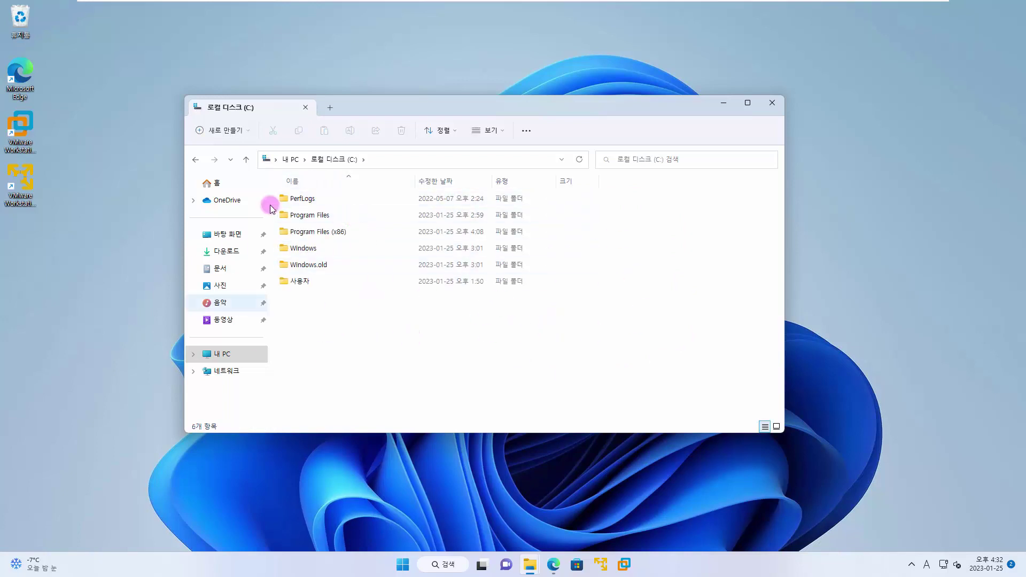
Step: Create a folder named Win2022 in the root of drive C:
right_click(361, 316)
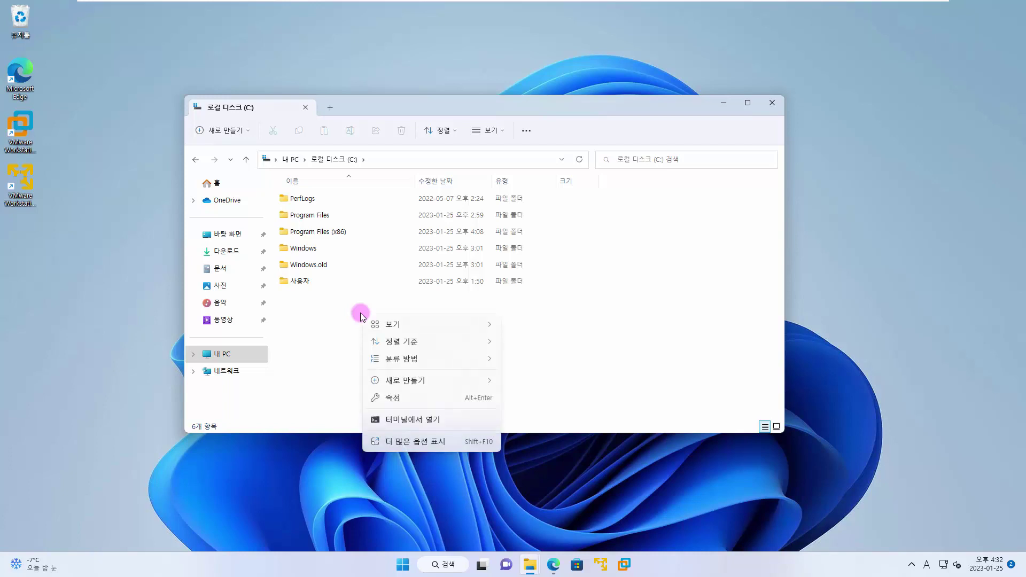
mouse_move(464, 382)
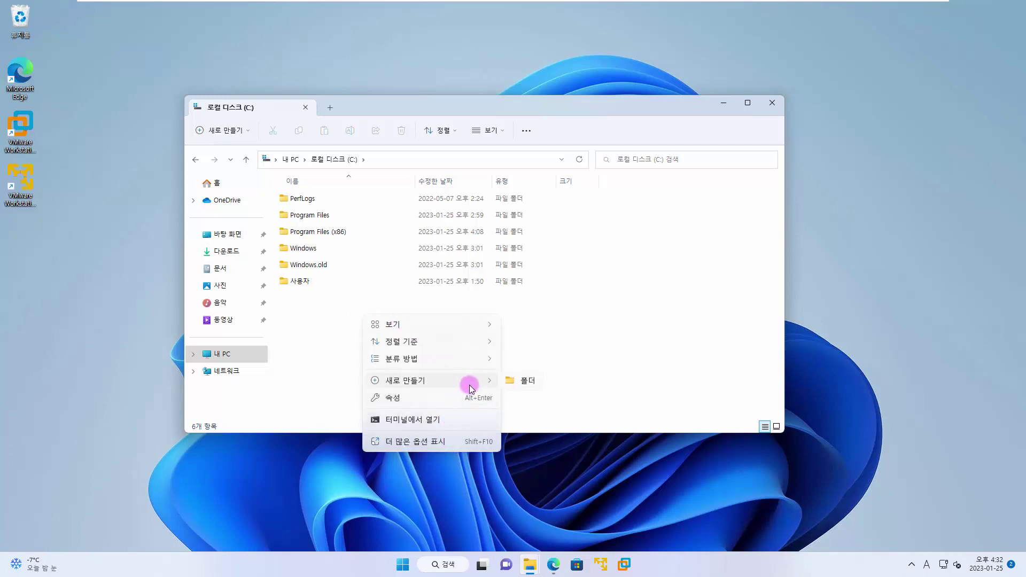
left_click(520, 380)
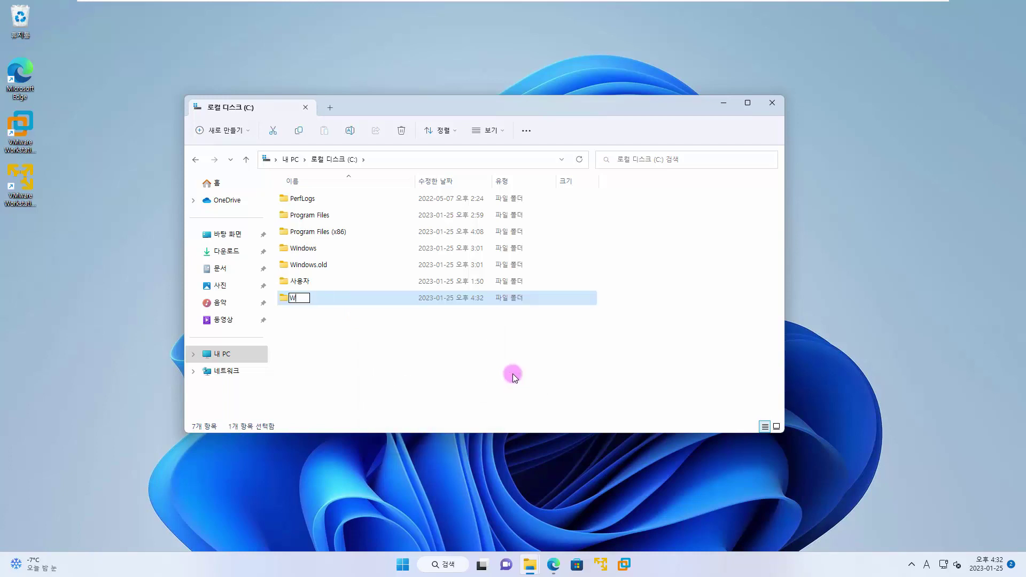
key("Return")
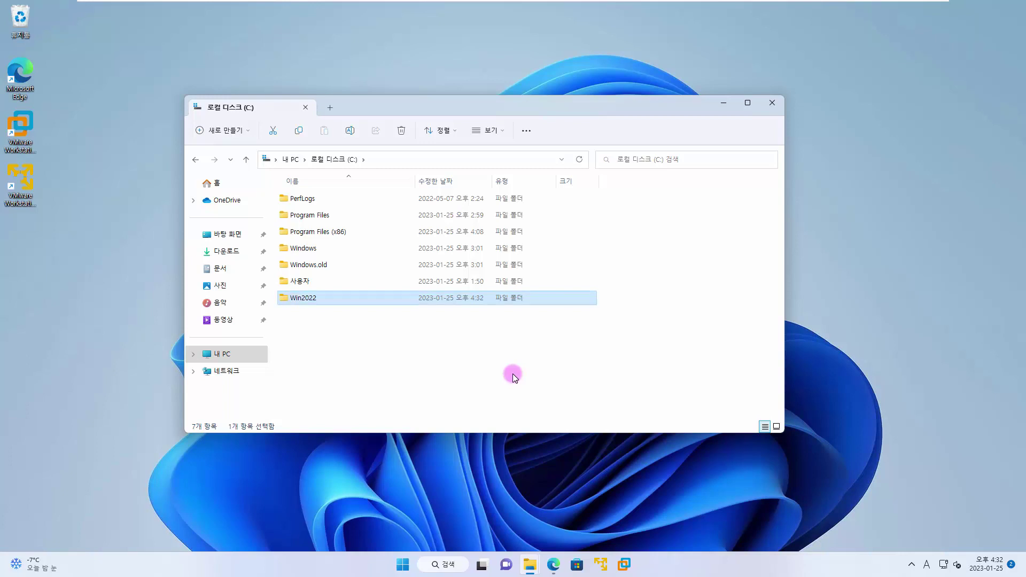
Step: Open the Win2022 folder and move its window aside to make room beside it
left_click(320, 306)
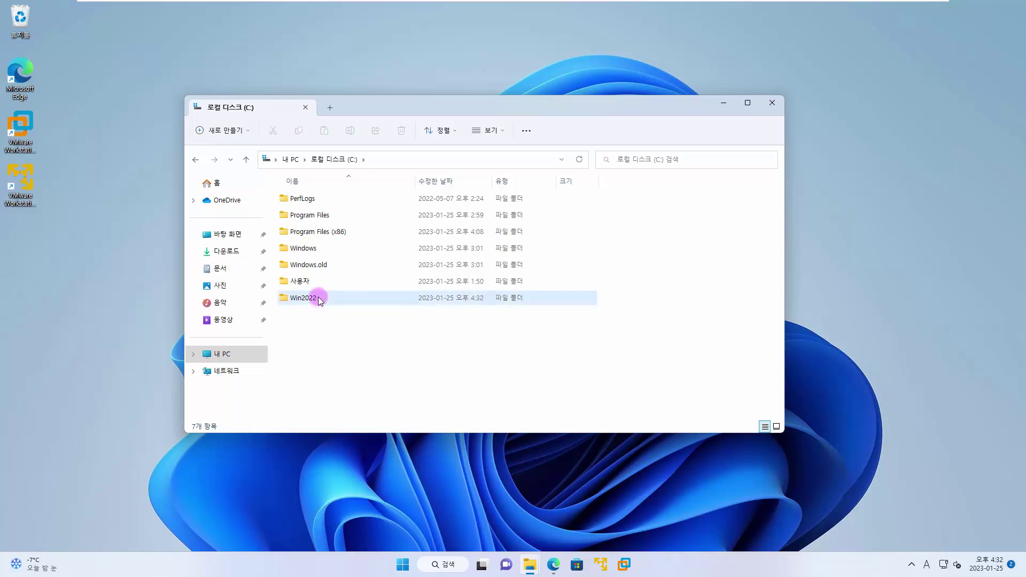
double_click(320, 299)
left_click_drag(490, 107, 543, 105)
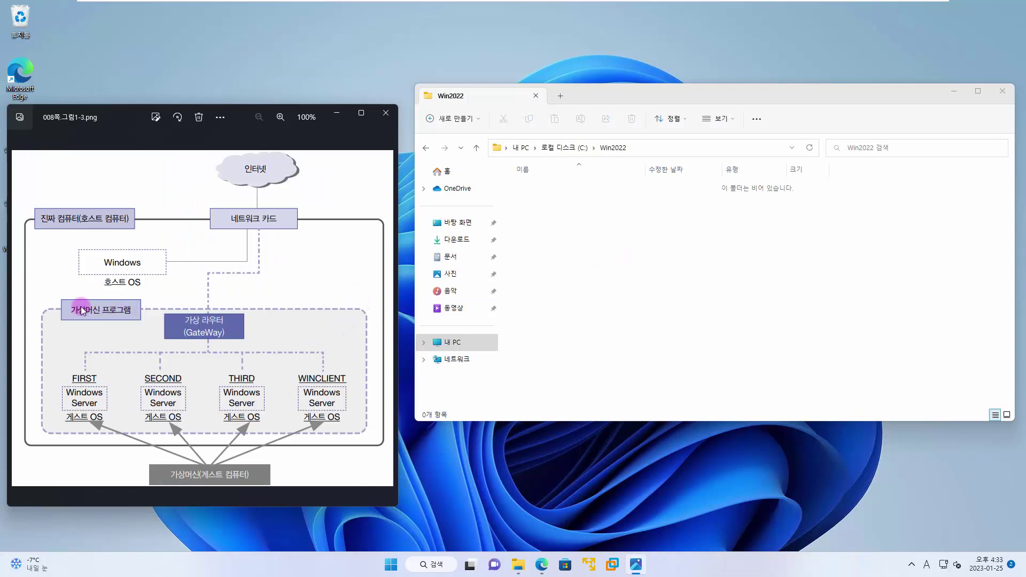
Step: Create a subfolder named FIRST inside Win2022
right_click(595, 218)
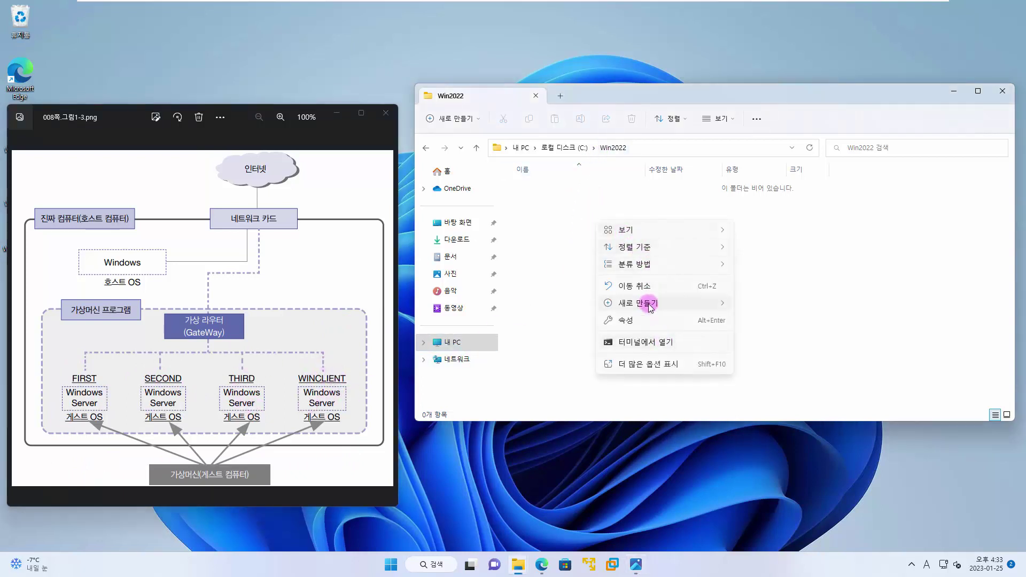
mouse_move(707, 305)
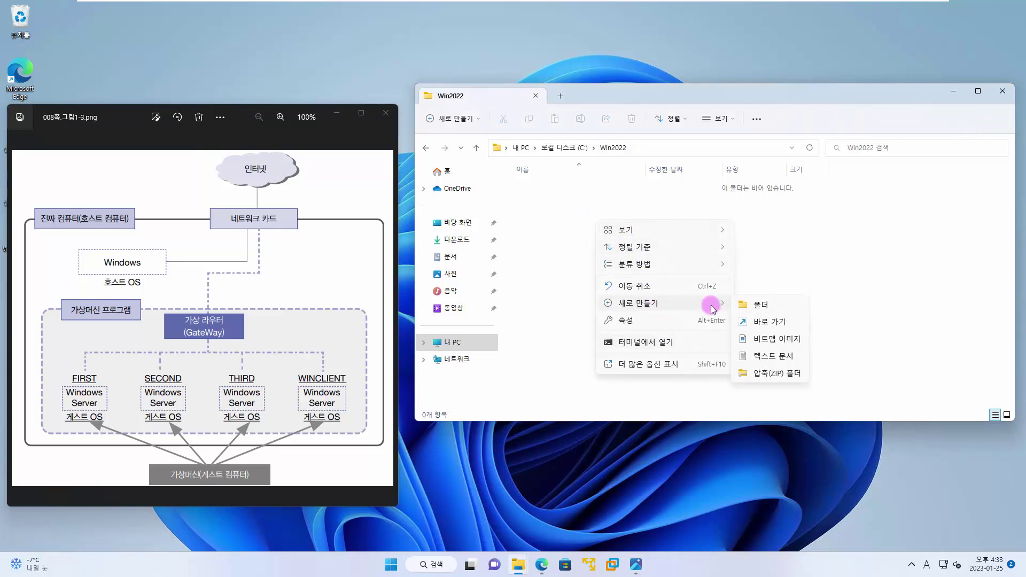
left_click(751, 313)
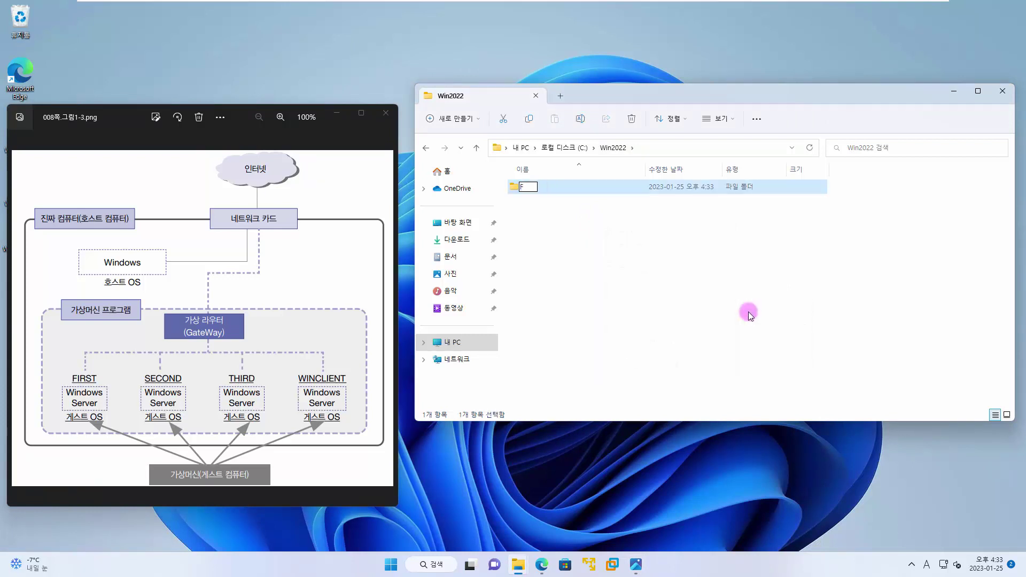
type("FIRST")
key("Return")
Step: Create a subfolder named SECOND inside Win2022
right_click(567, 259)
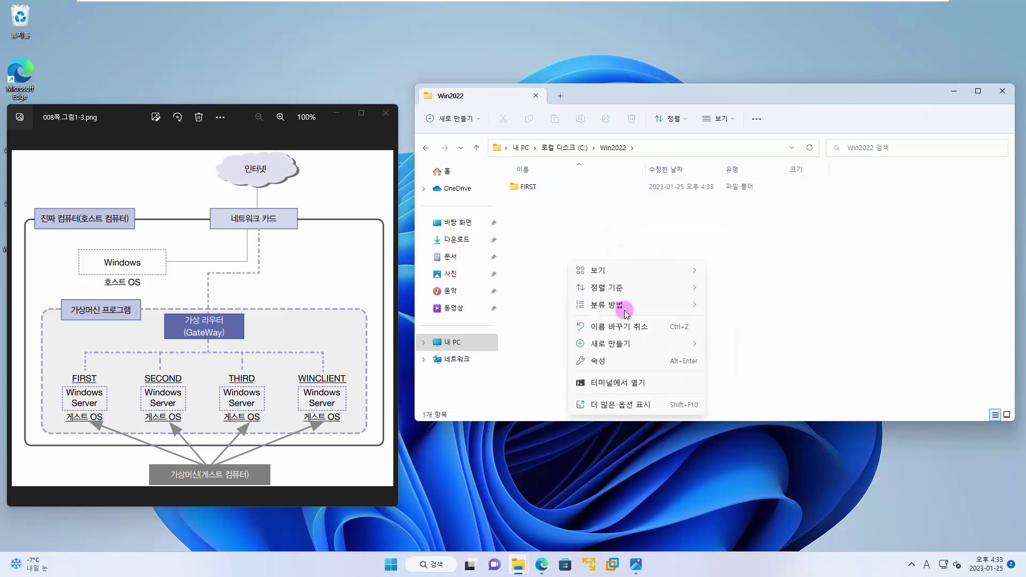
mouse_move(683, 346)
left_click(743, 345)
type("S")
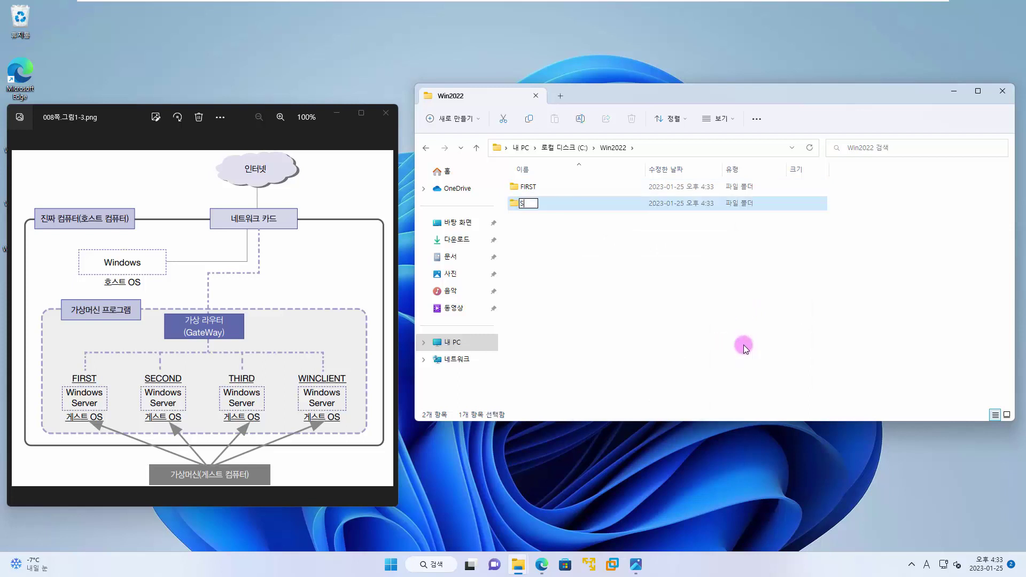
type("ECOND")
key("Return")
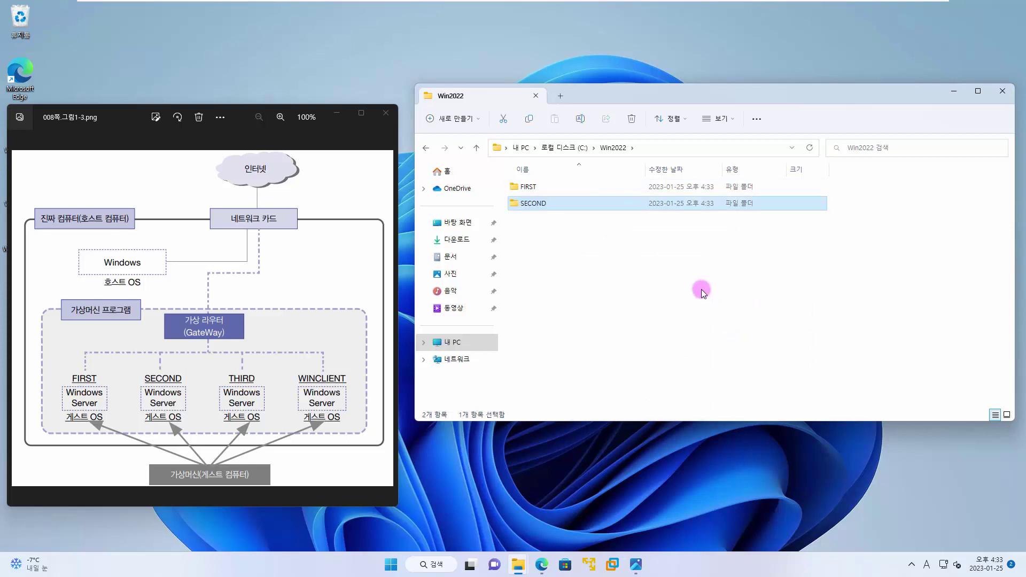
Step: Create a subfolder named THIRD inside Win2022
right_click(702, 289)
mouse_move(800, 377)
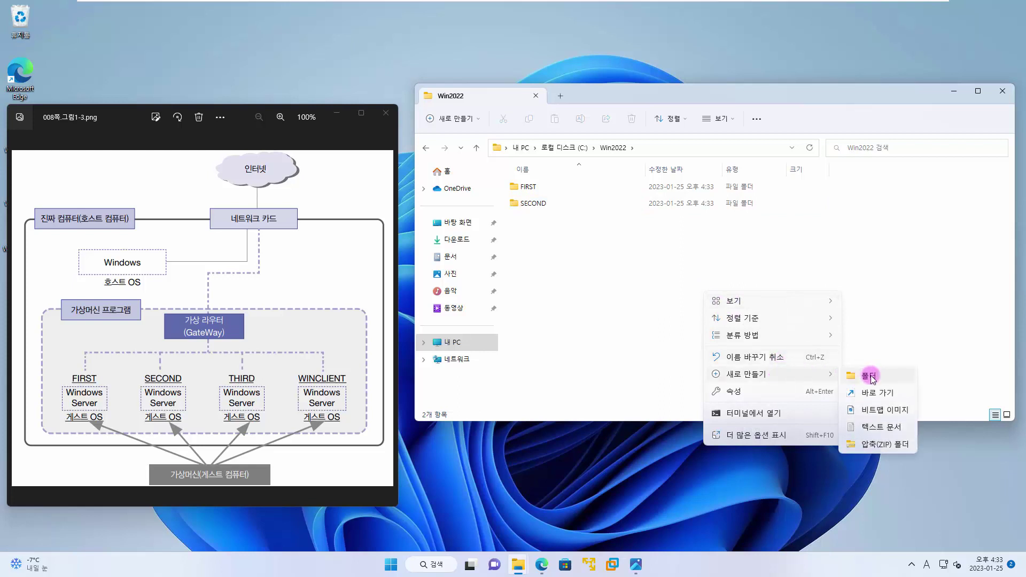
left_click(871, 375)
type("THIRD")
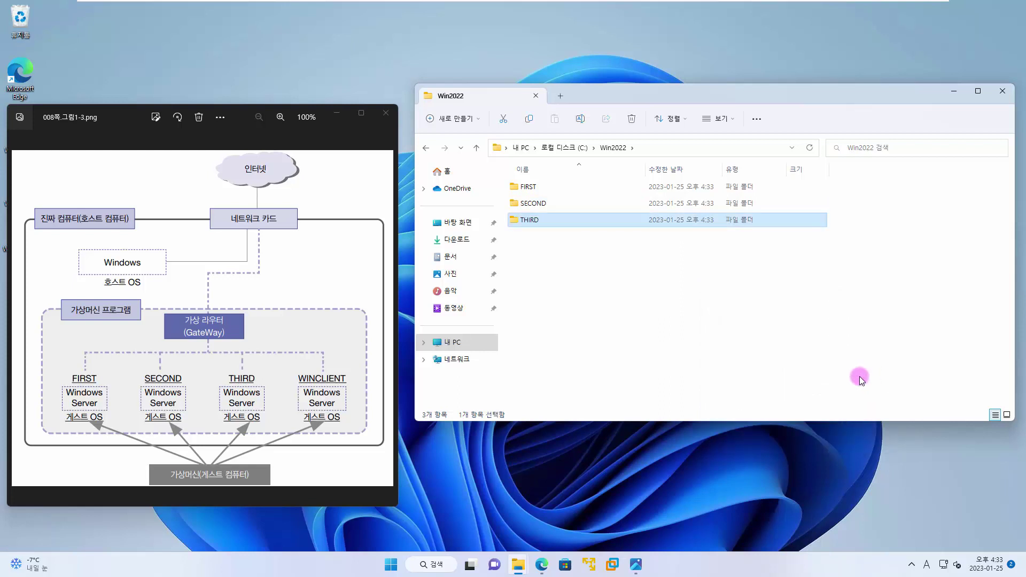
Step: Create a subfolder named WINCLIENT inside Win2022
right_click(599, 307)
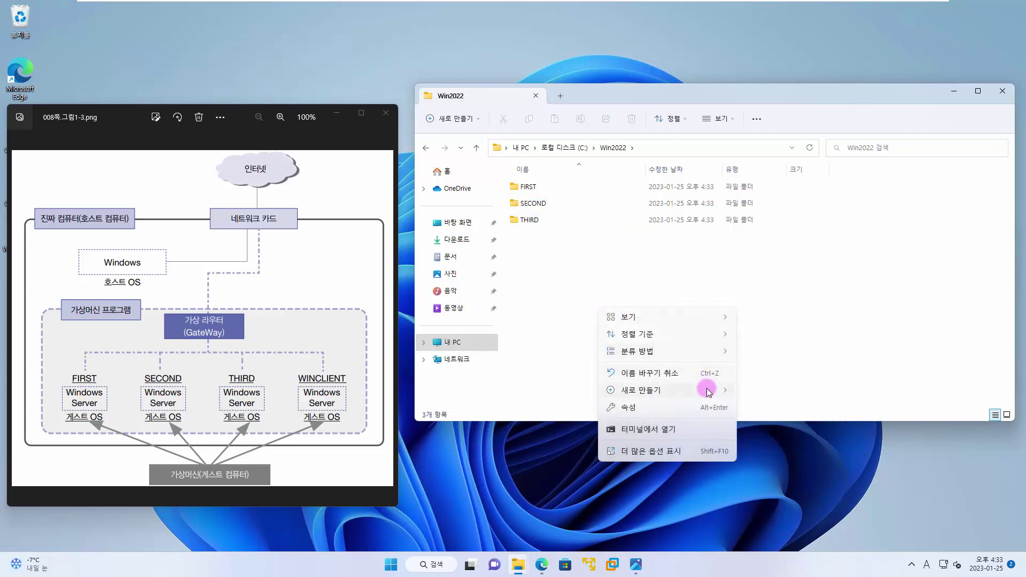
mouse_move(704, 390)
left_click(761, 389)
type("WIN")
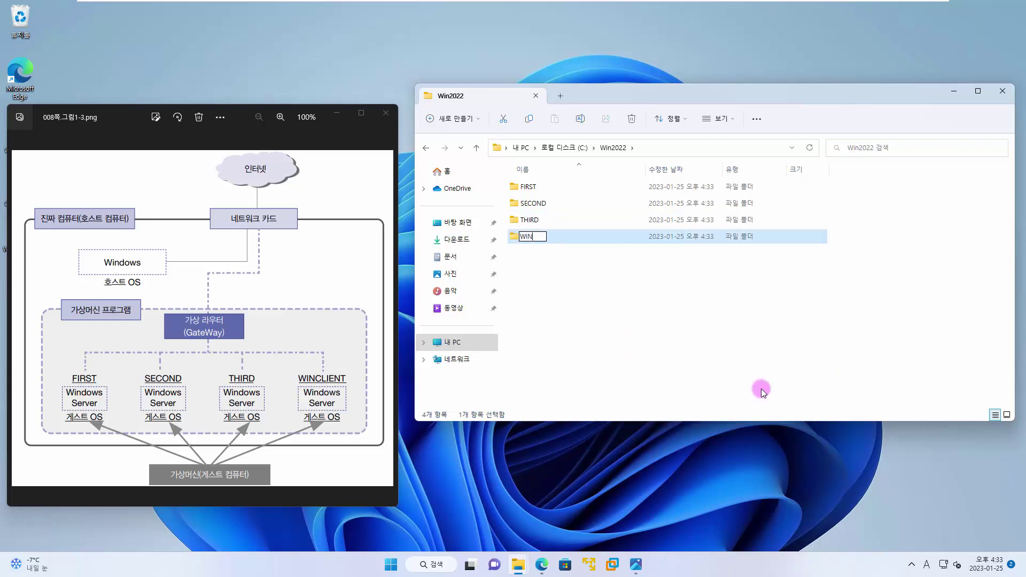
type("CLIENT")
left_click(580, 322)
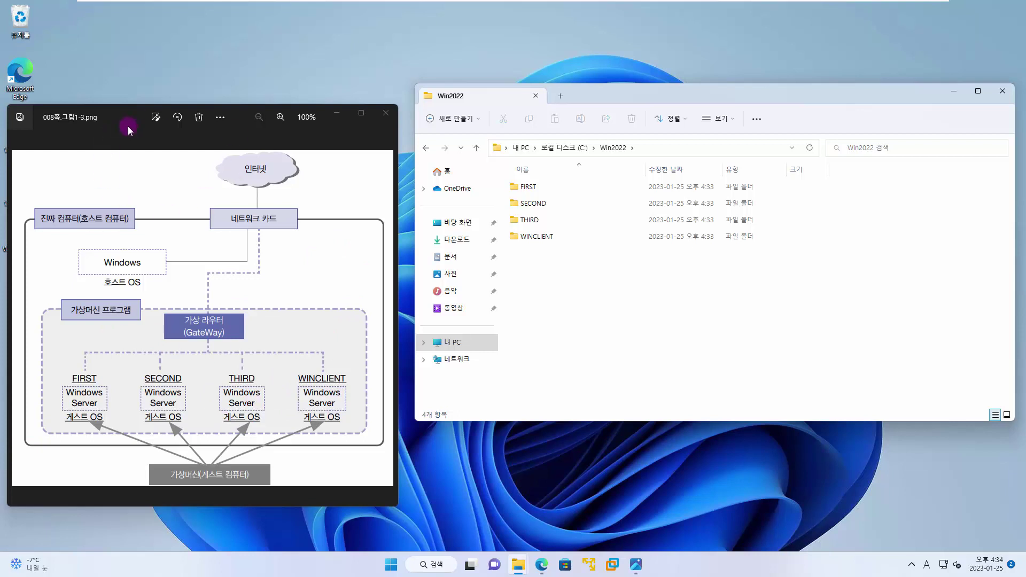
Step: Minimize the Win2022 folder window and shift the network diagram image window slightly to uncover the desktop shortcuts
left_click_drag(128, 126, 153, 127)
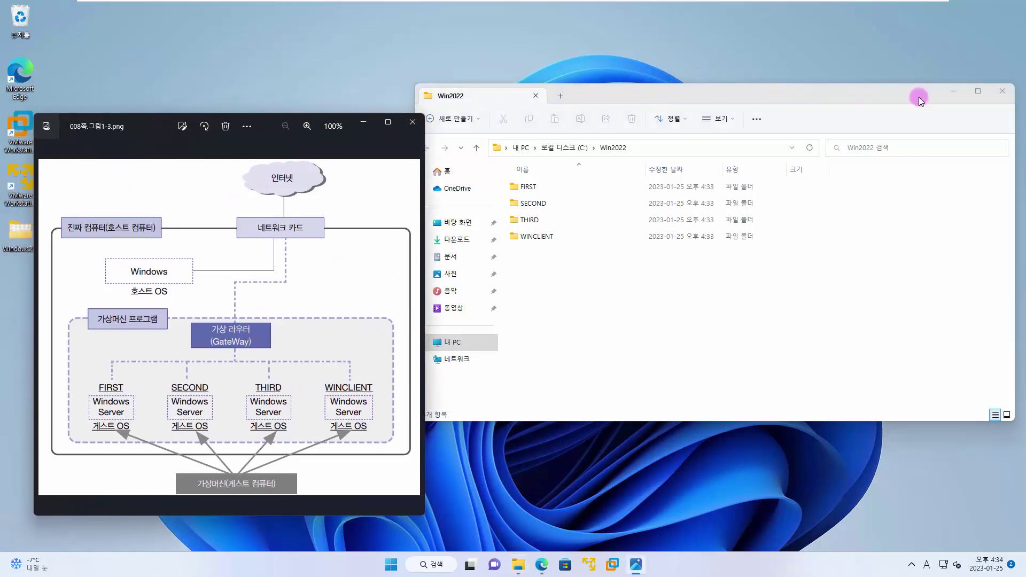
left_click_drag(952, 94, 956, 99)
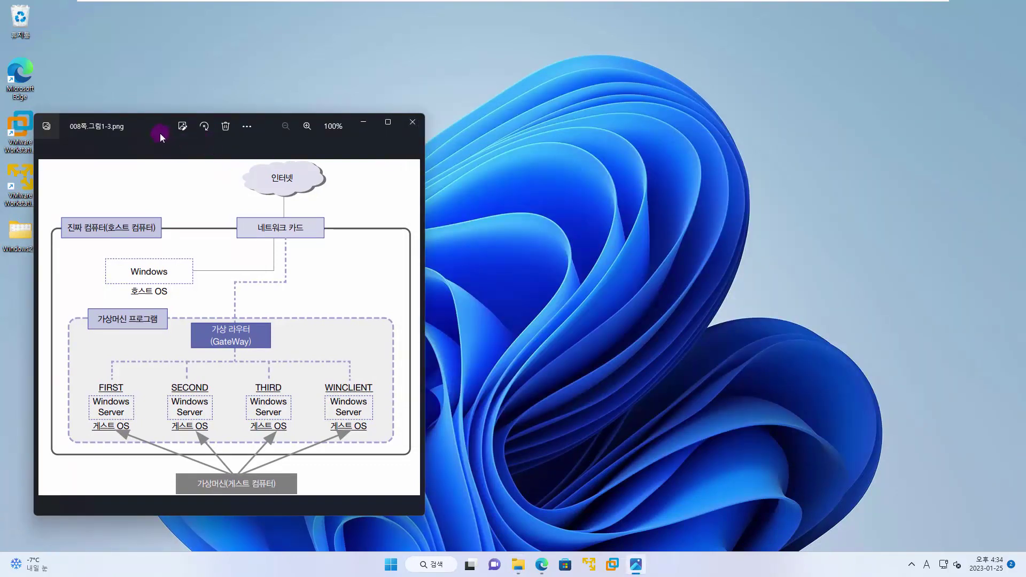
left_click_drag(159, 133, 165, 133)
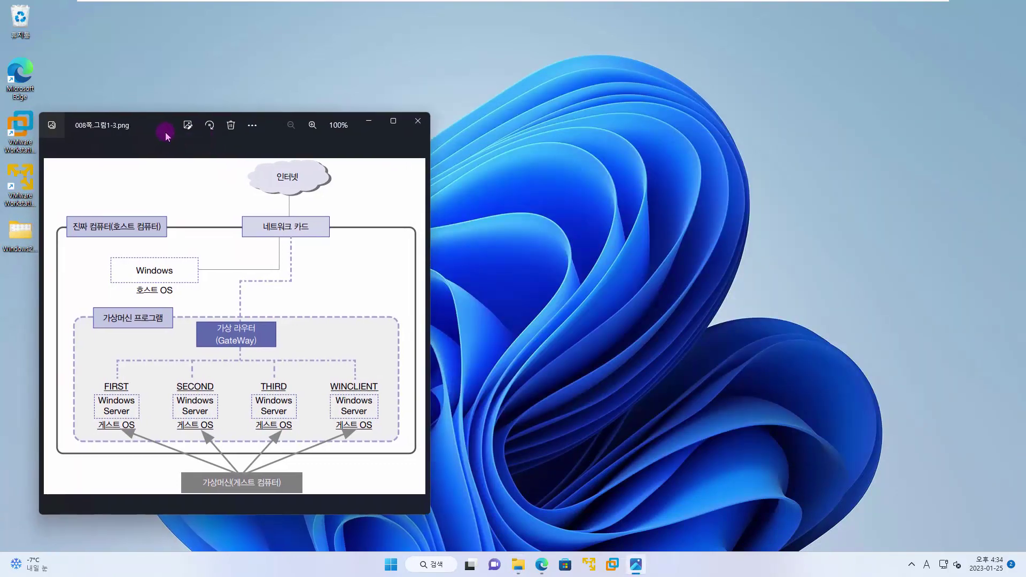
Step: Launch VMware Workstation 17 Player beside the image viewer and bring up the virtual machine hardware specification table image there
left_click(11, 201)
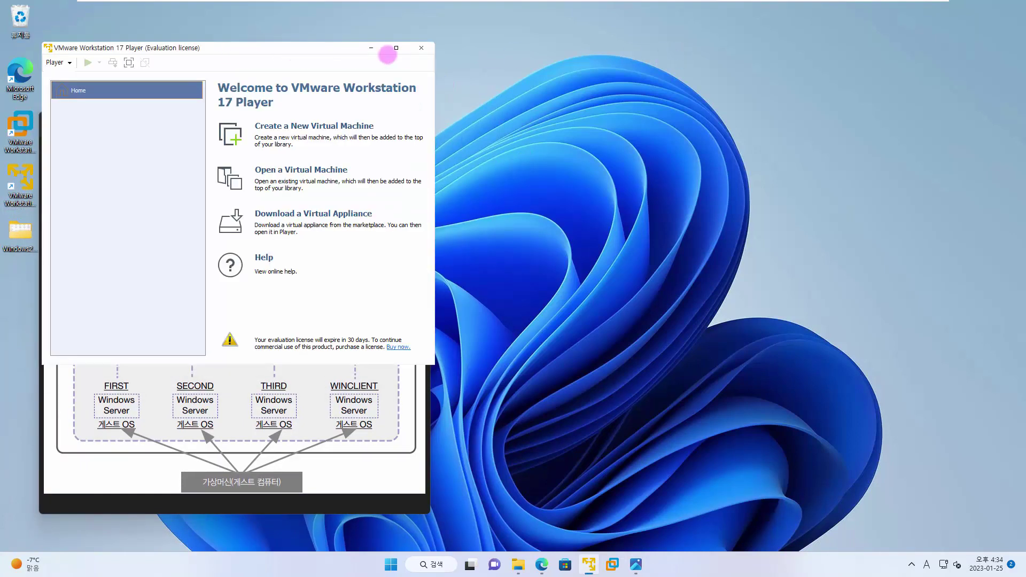
left_click_drag(278, 48, 690, 48)
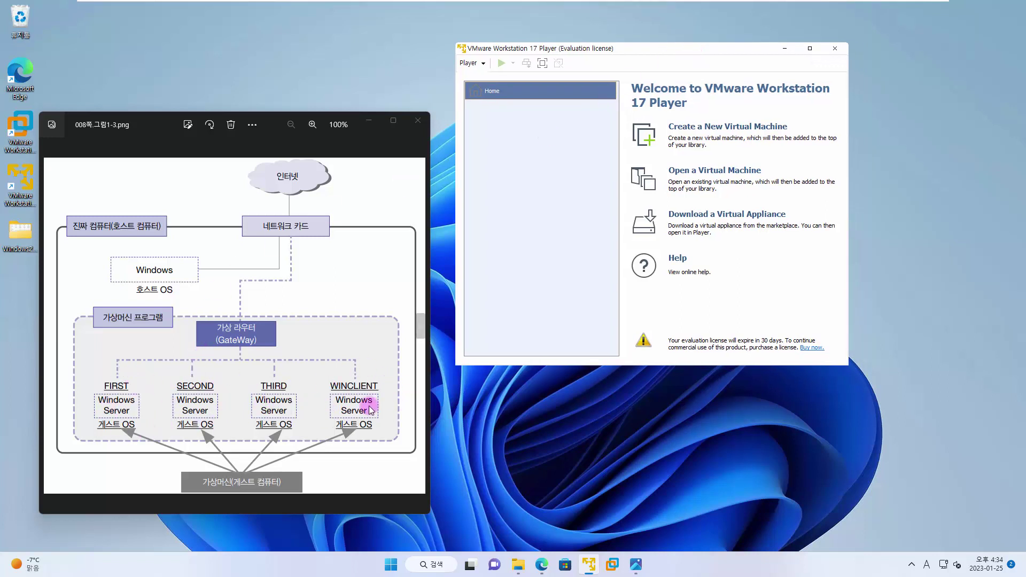
left_click(422, 330)
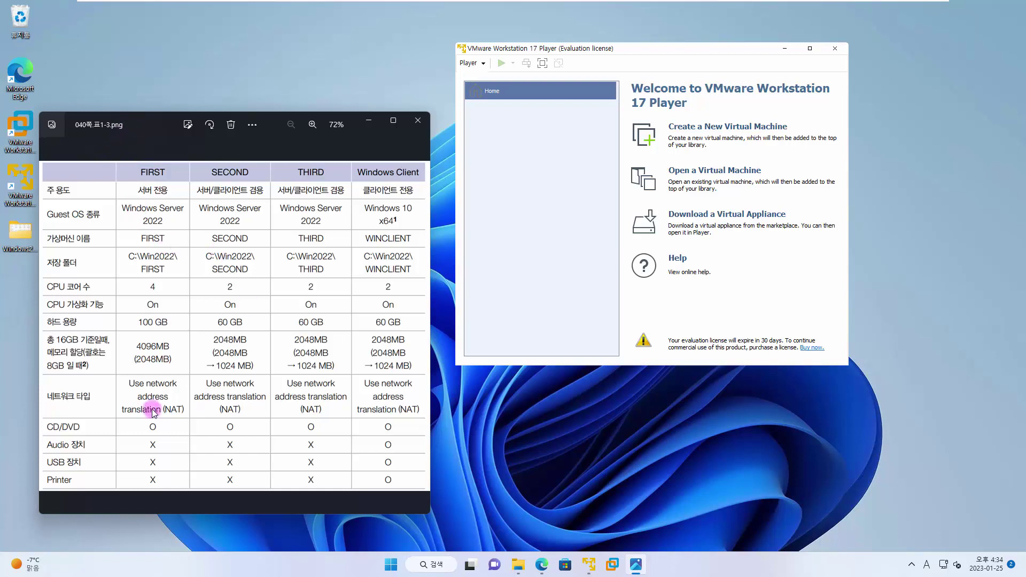
left_click_drag(158, 130, 119, 92)
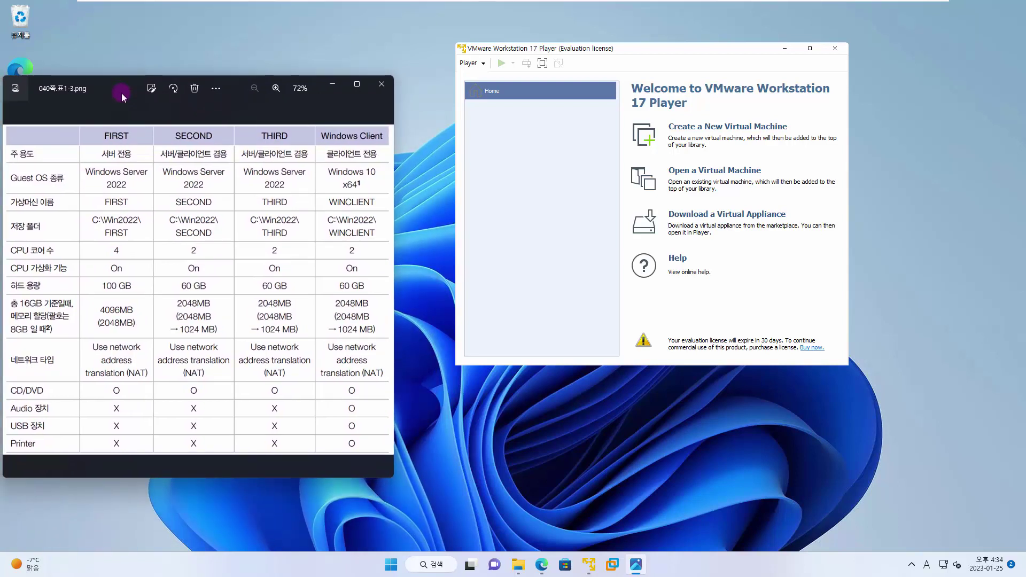
left_click(503, 183)
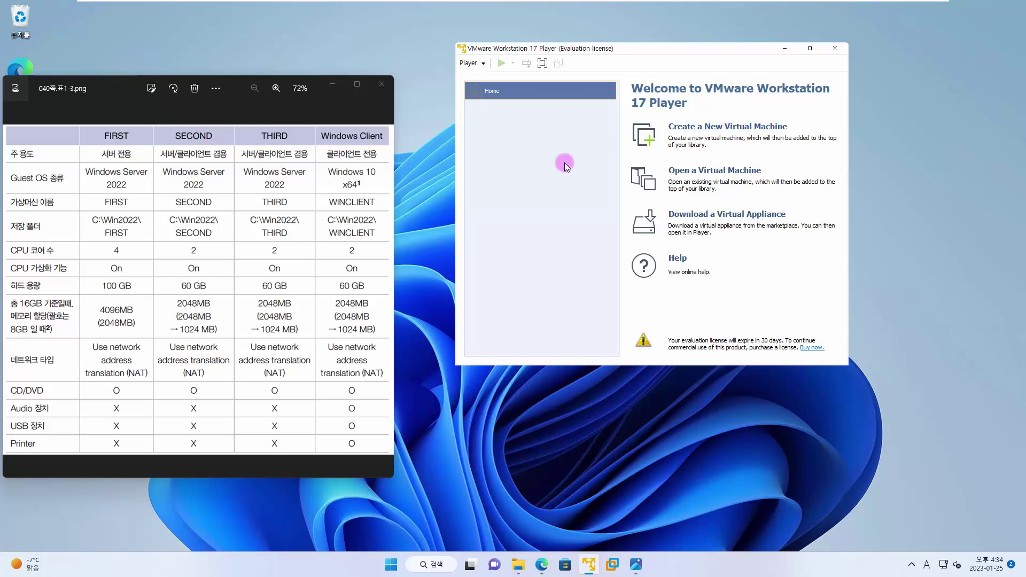
left_click(471, 63)
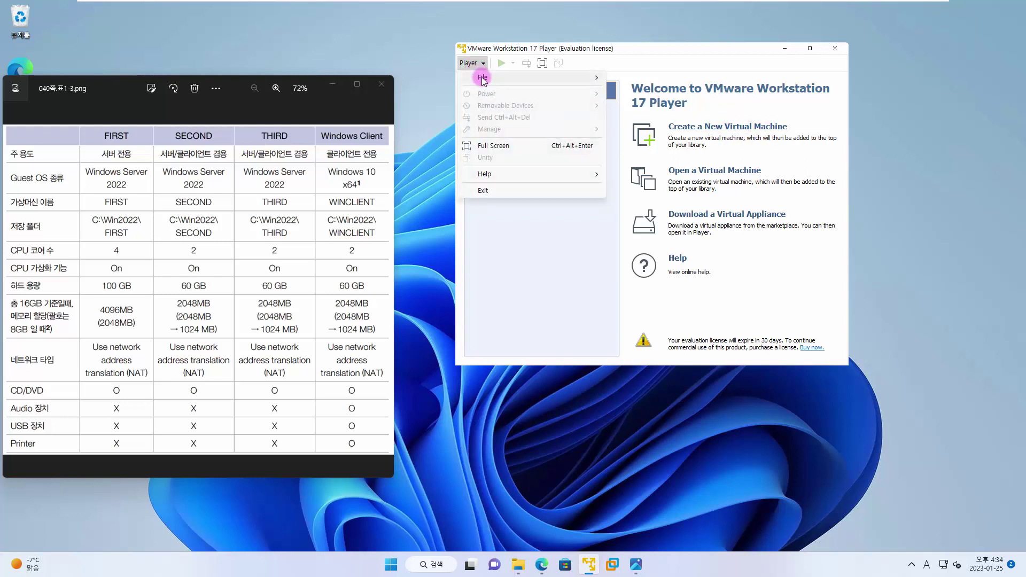
mouse_move(481, 77)
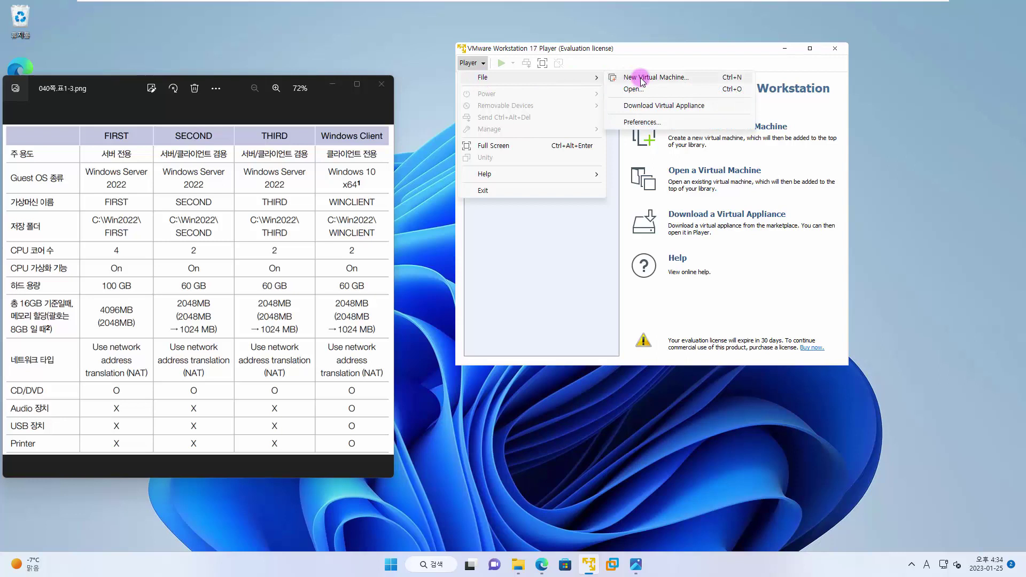
left_click(574, 292)
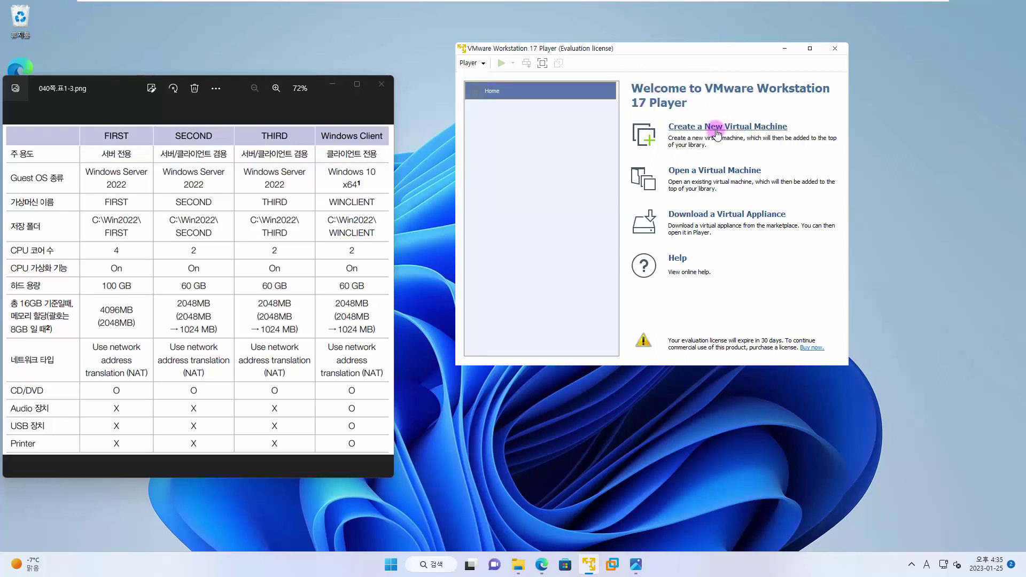
Step: Start a new virtual machine whose operating system is installed later, with Windows Server 2022 as the guest version
left_click(717, 134)
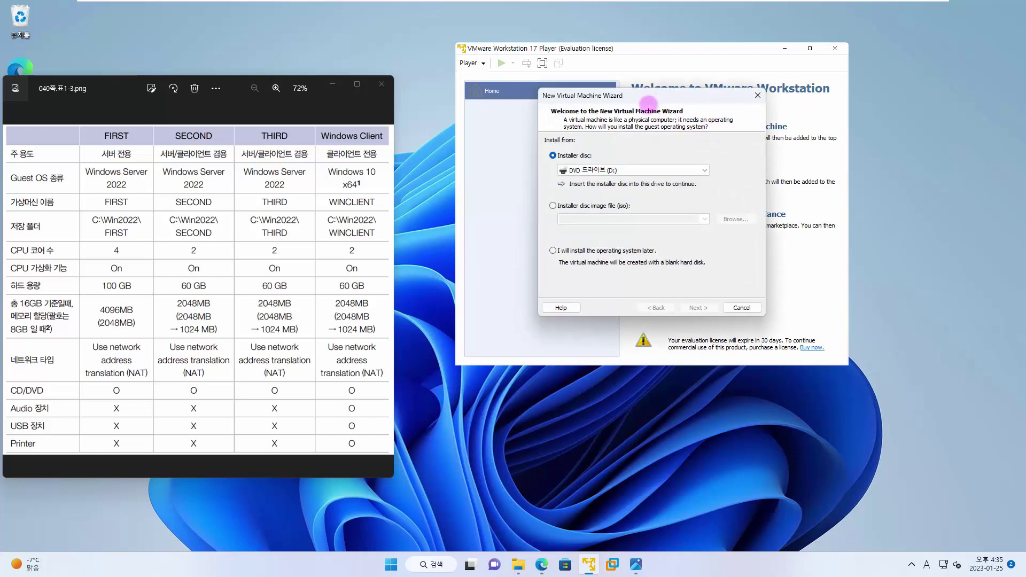
left_click_drag(653, 100, 589, 183)
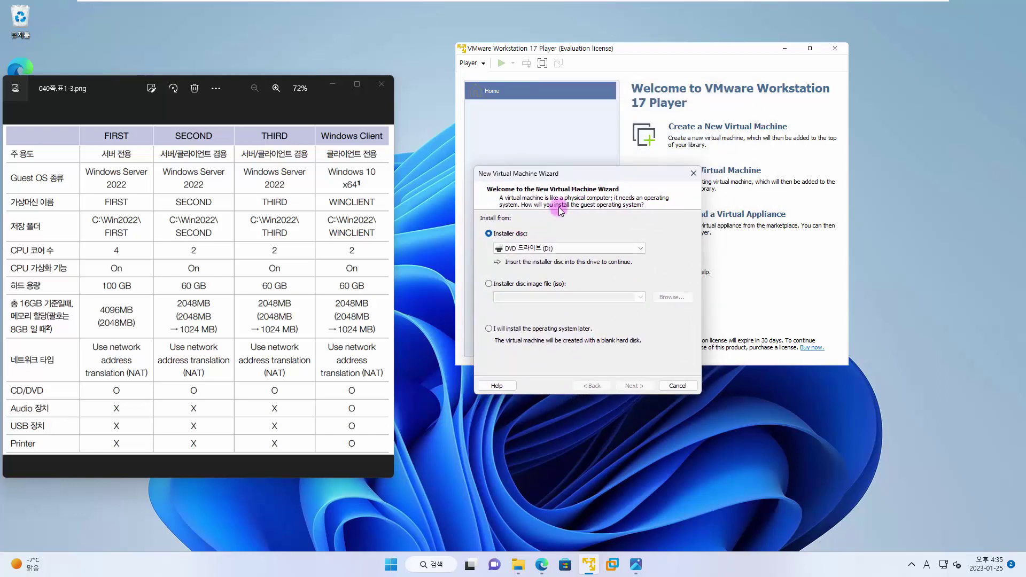
left_click(576, 330)
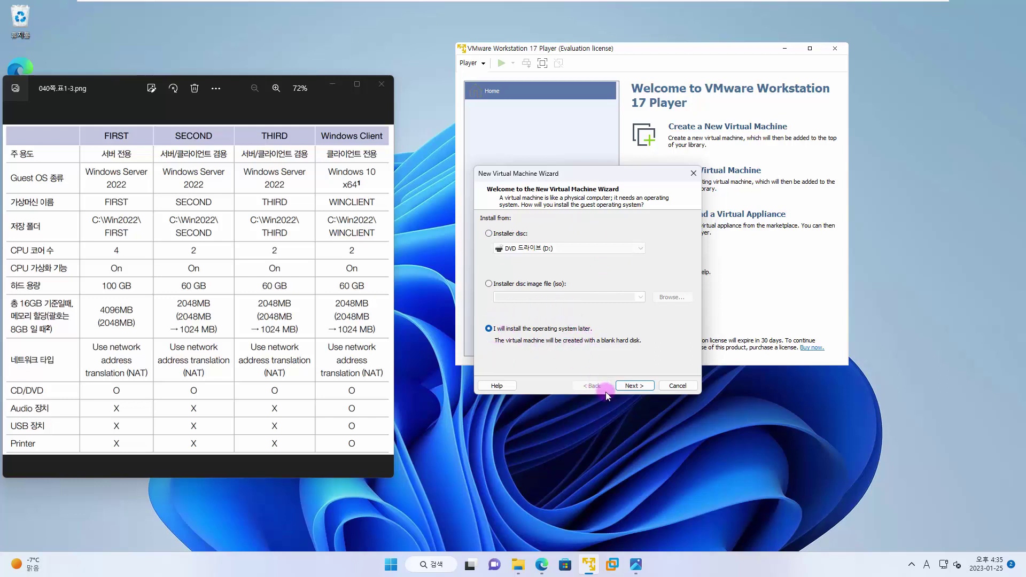
left_click(635, 386)
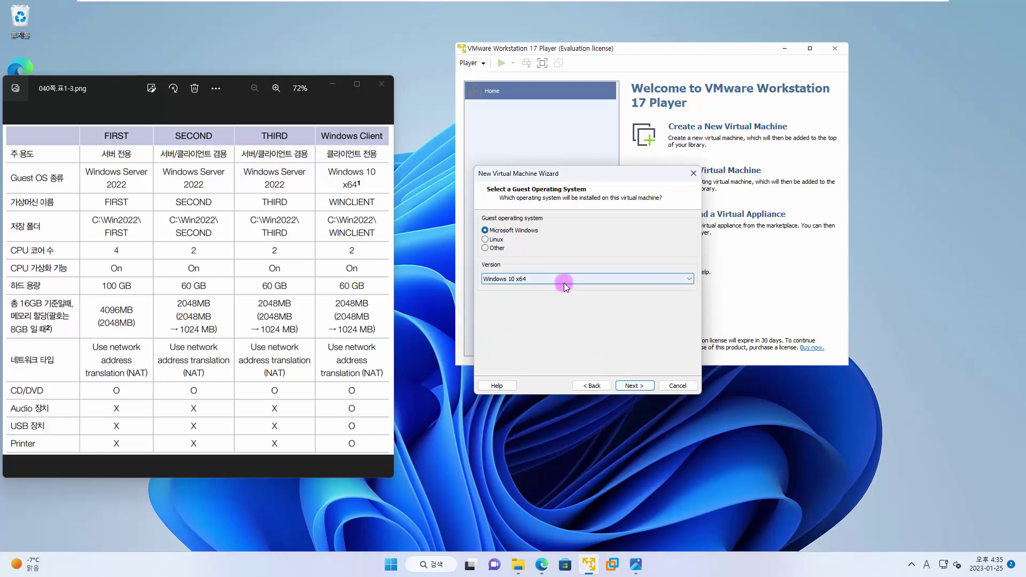
left_click(611, 279)
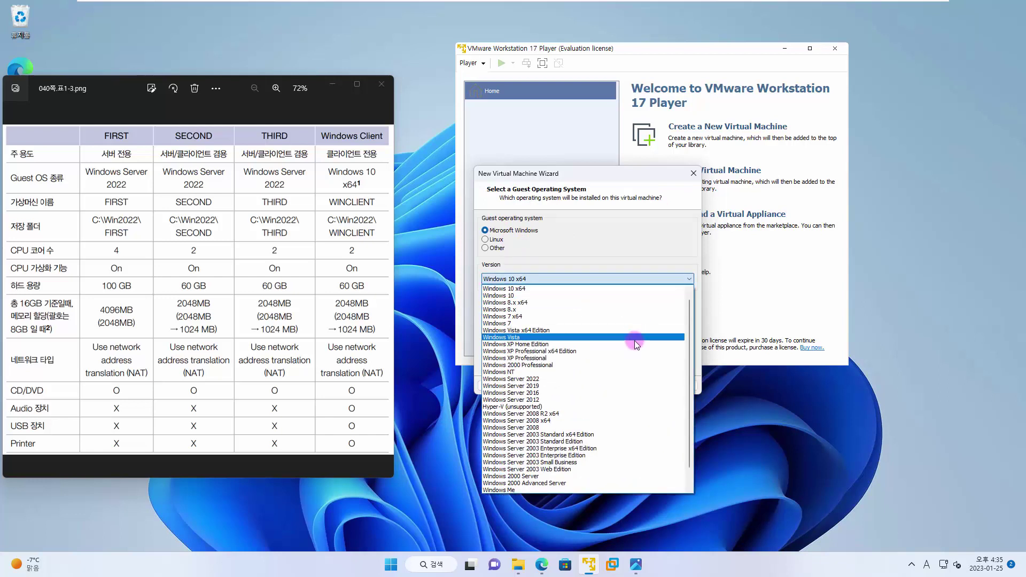
left_click(620, 379)
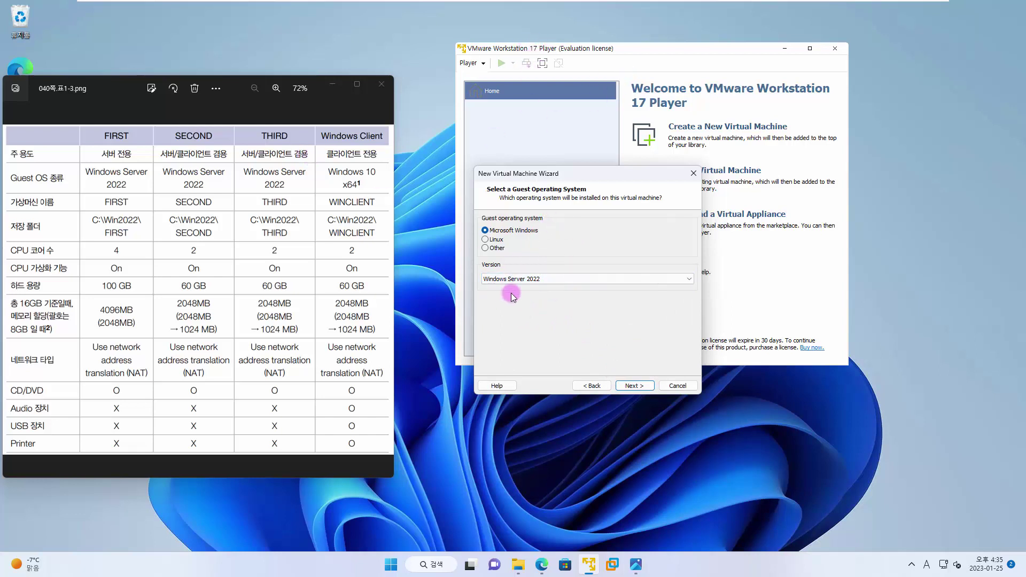
Step: Try Windows Server 2019 and Windows Server 2016 as the guest version, and return to Windows Server 2022
left_click(577, 278)
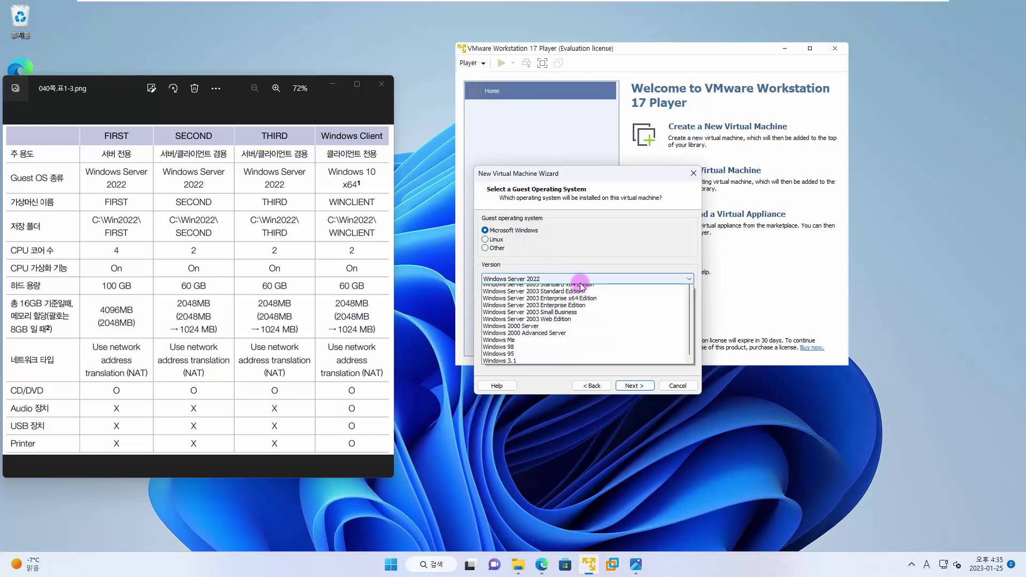
left_click(583, 365)
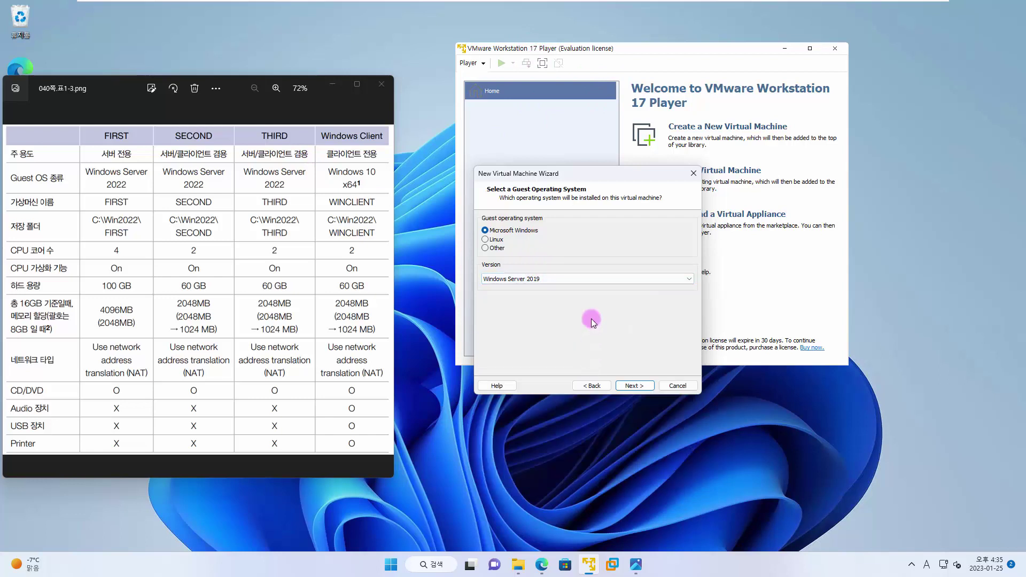
left_click(573, 276)
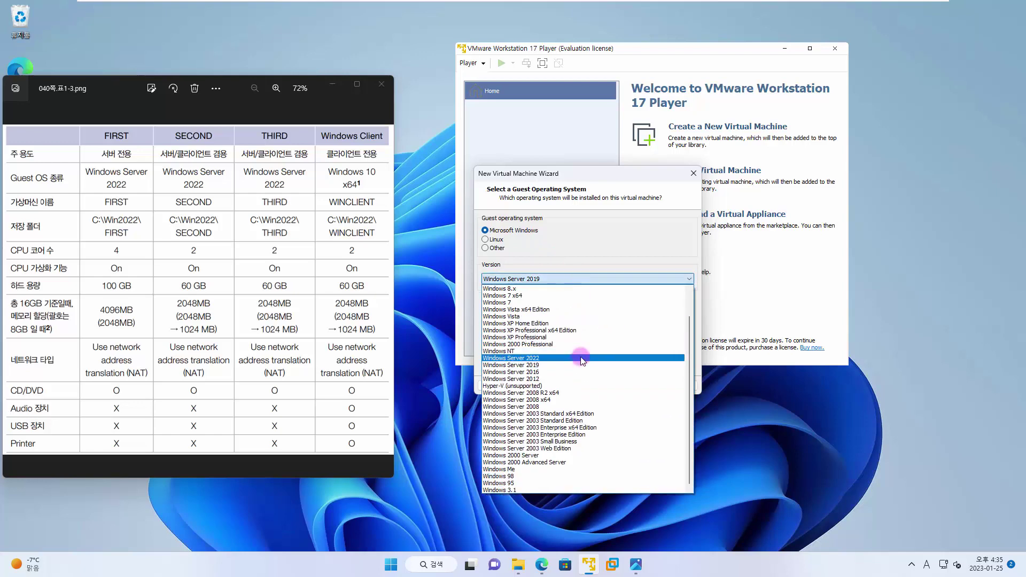
left_click(581, 375)
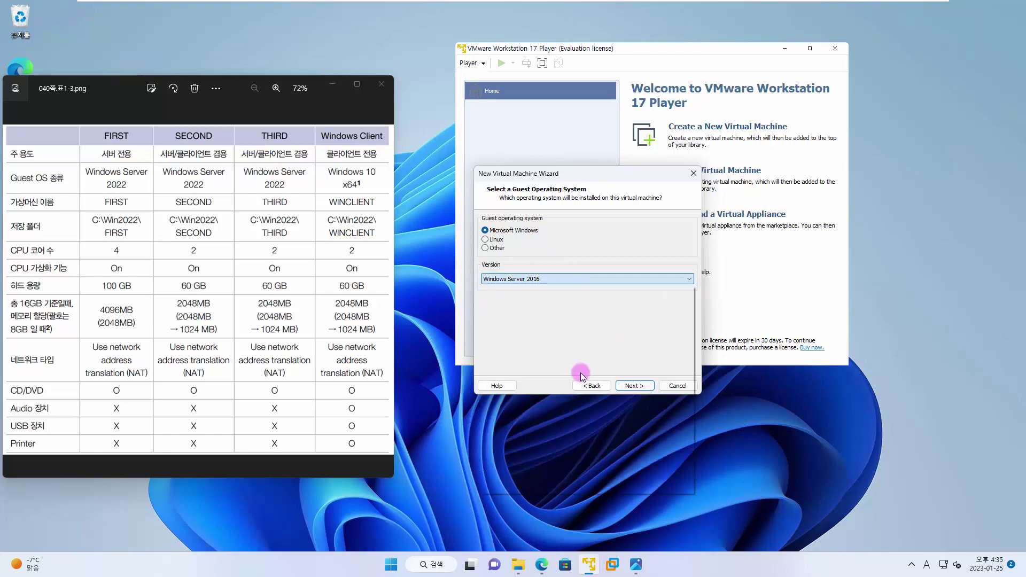
left_click(563, 278)
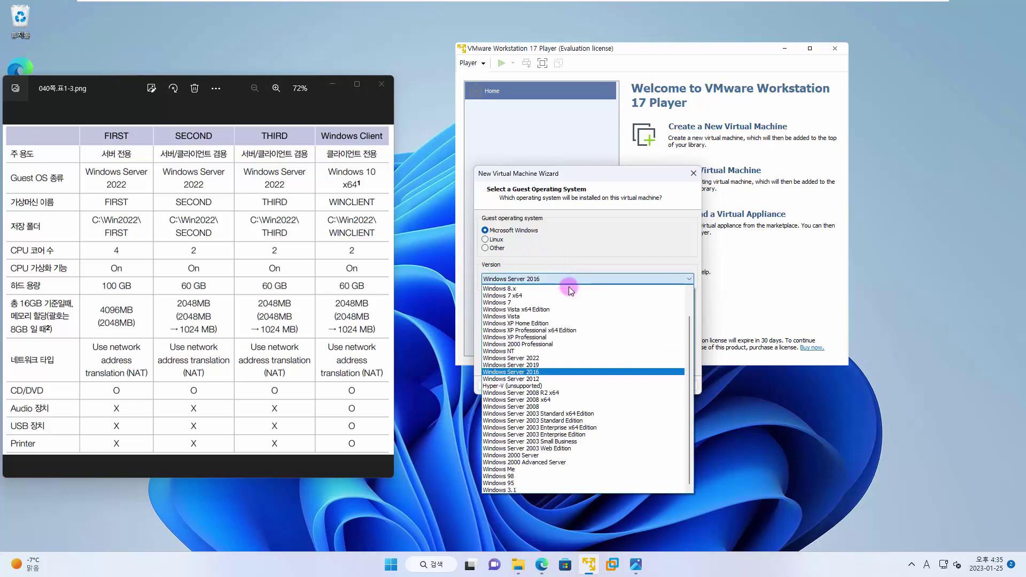
left_click(555, 359)
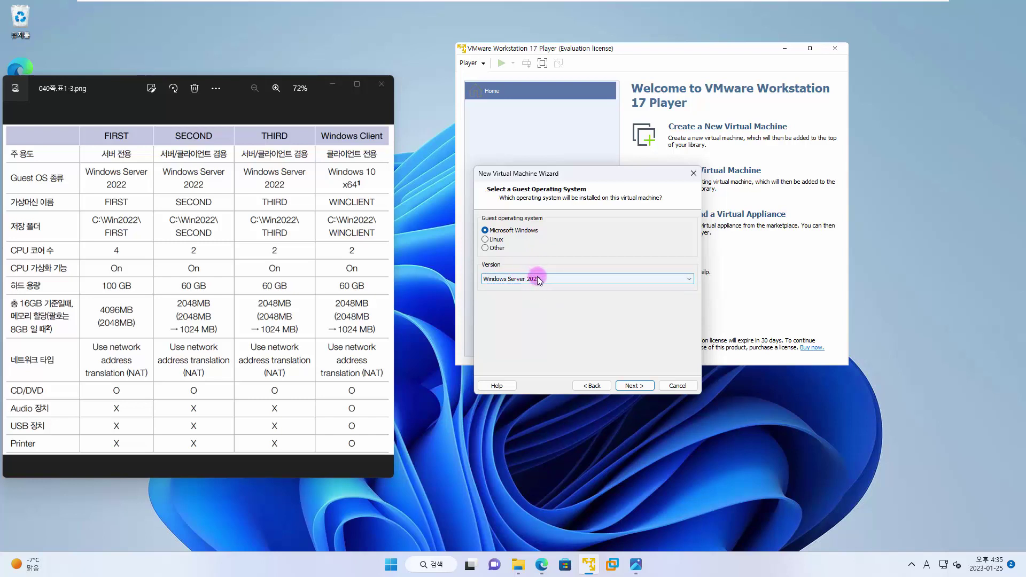
Step: Name the virtual machine FIRST and set its location to the C:\Win2022\FIRST folder
left_click(634, 386)
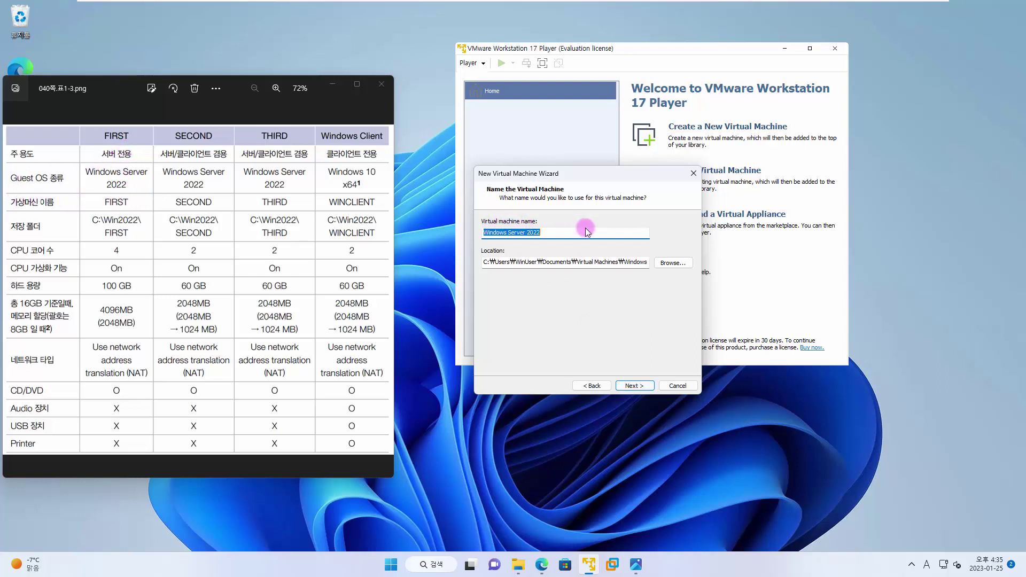
key("BackSpace")
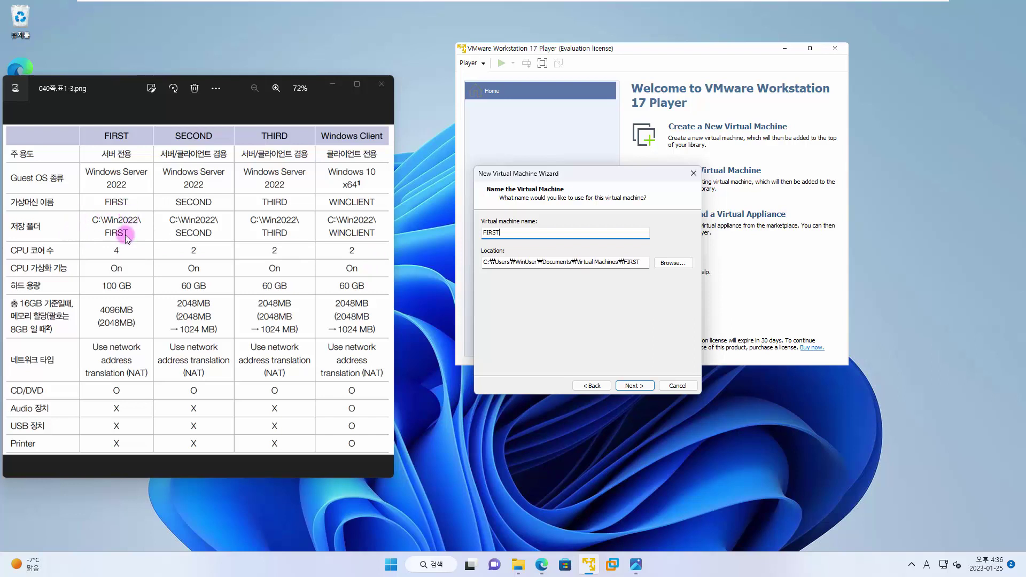
left_click(671, 264)
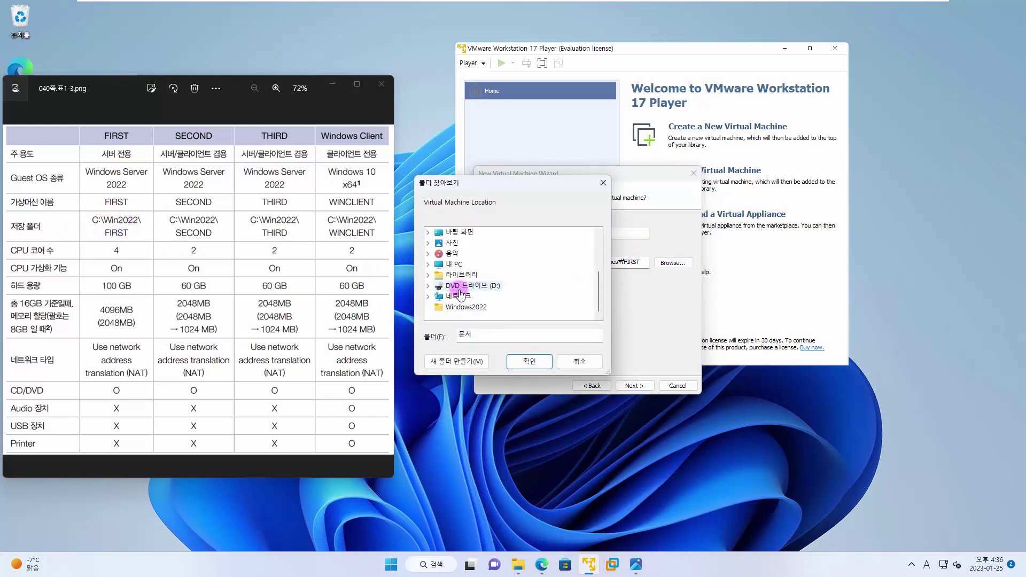
double_click(457, 268)
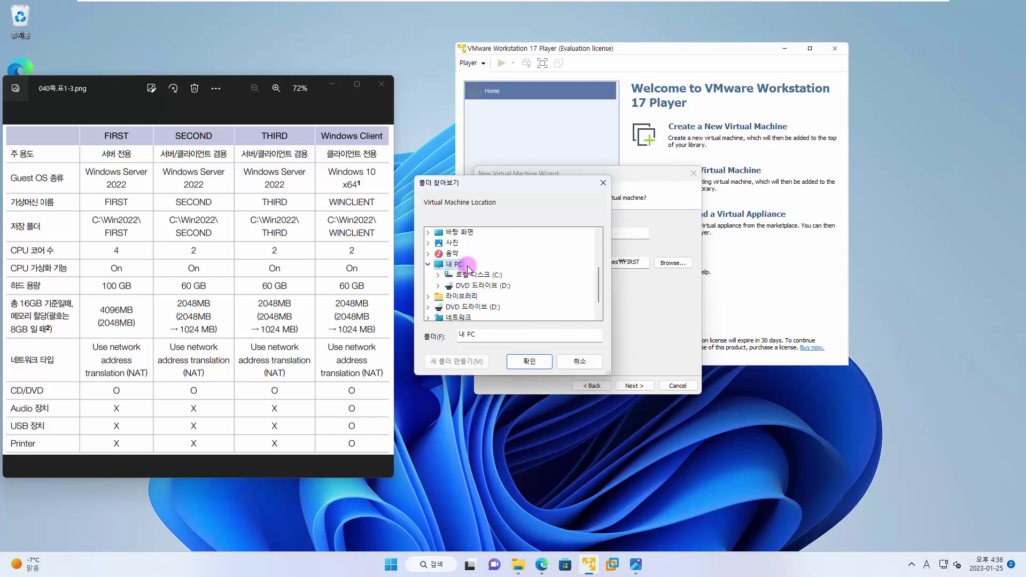
double_click(488, 275)
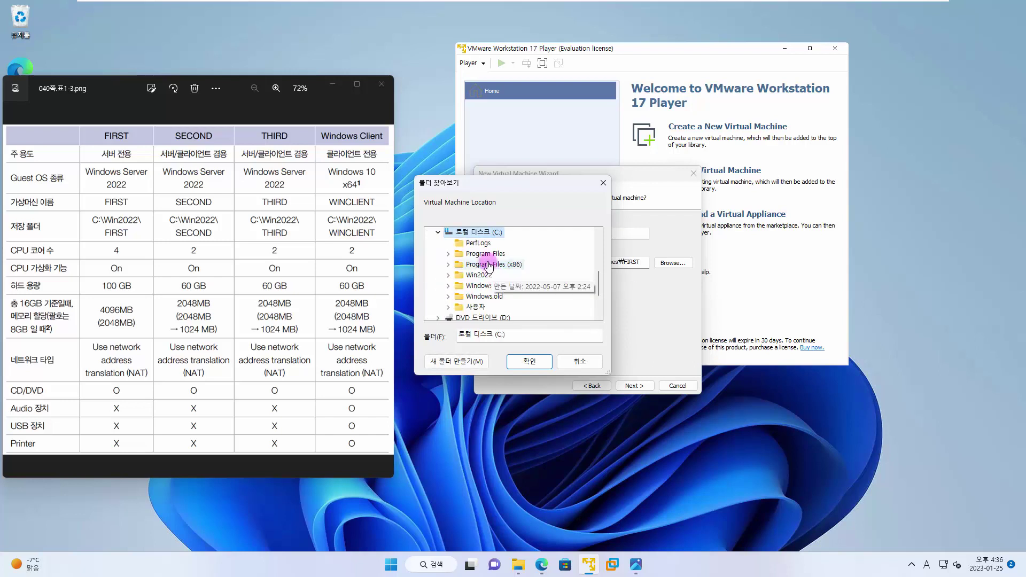
left_click(448, 275)
left_click(481, 275)
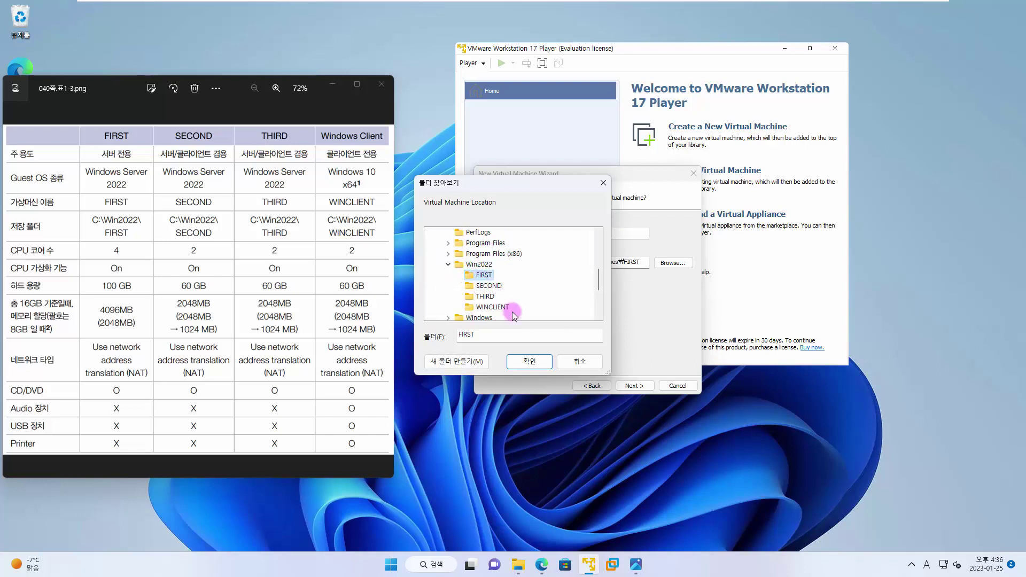
left_click(528, 361)
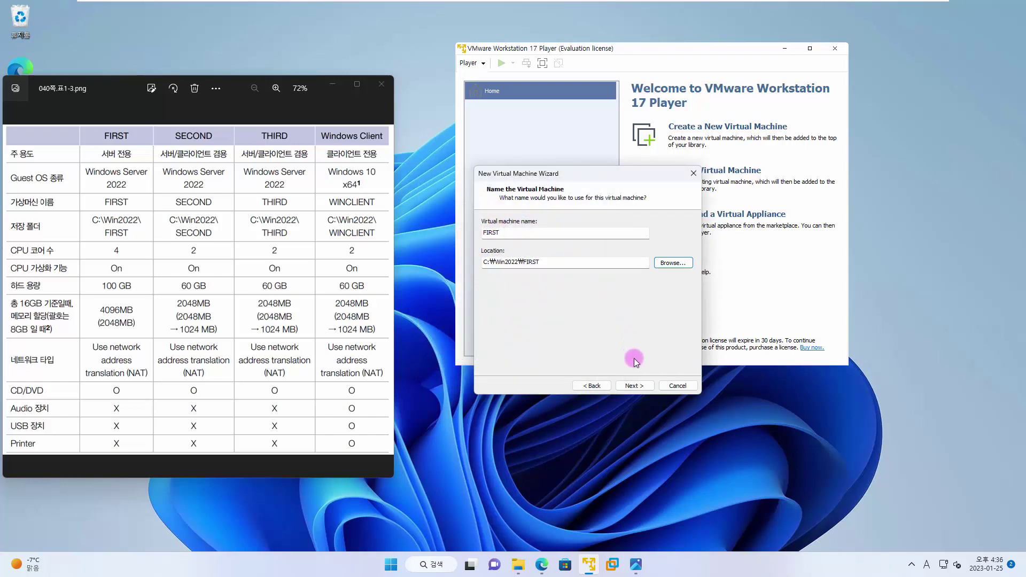
Step: Keep the 60 GB disk size, store the virtual disk as a single file, and finish creating the virtual machine
left_click(642, 387)
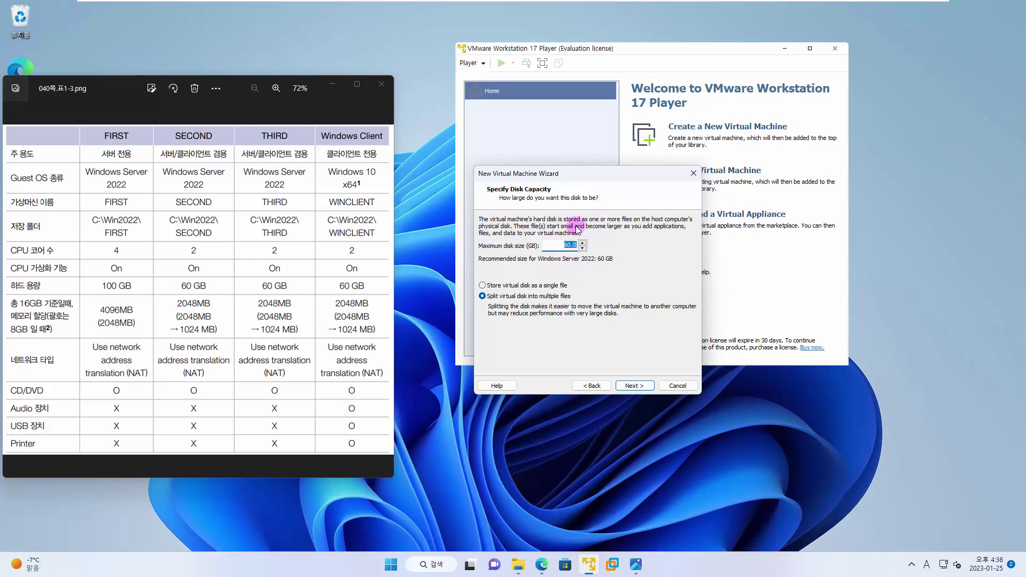
left_click(559, 287)
left_click(640, 387)
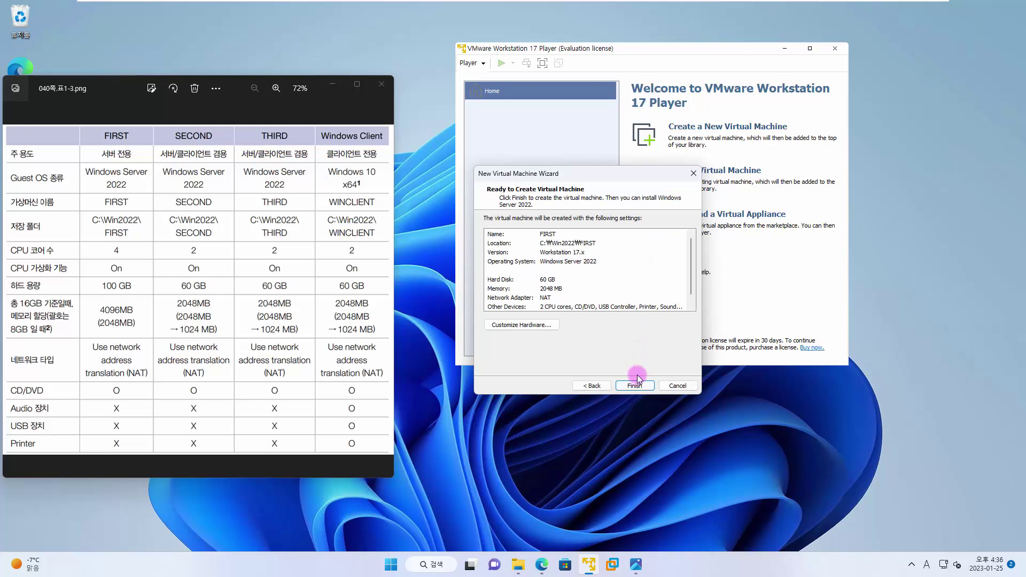
left_click(642, 391)
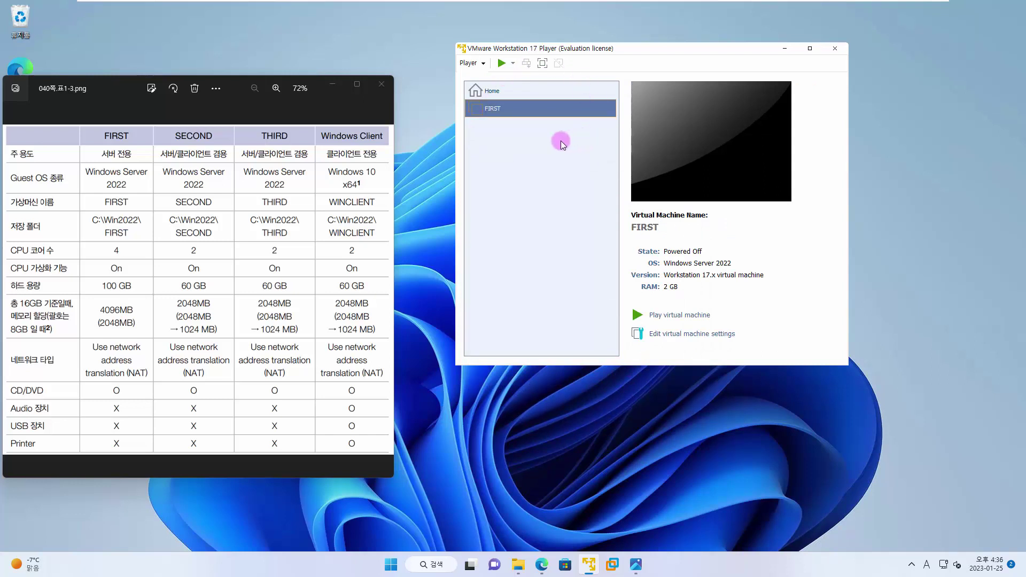
Step: Open the settings of the FIRST virtual machine and place the dialog beside the specification table
left_click_drag(644, 51, 624, 55)
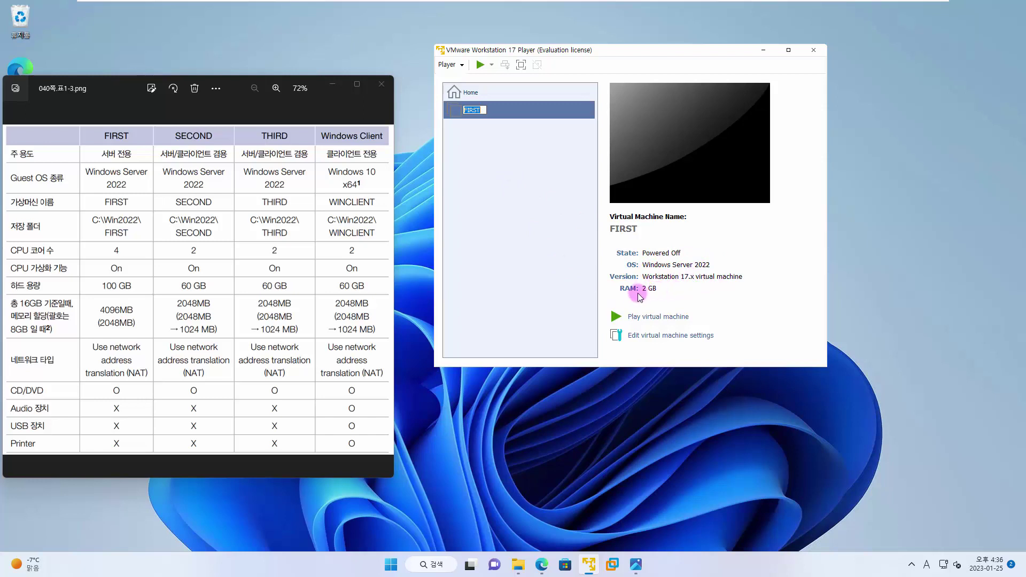
left_click(574, 195)
left_click(665, 337)
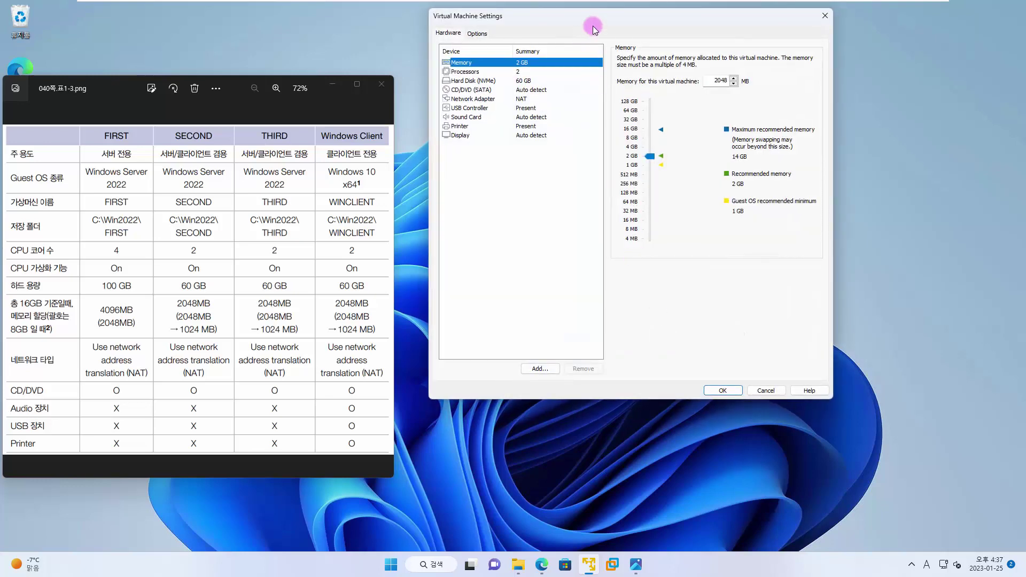
left_click_drag(591, 23, 690, 169)
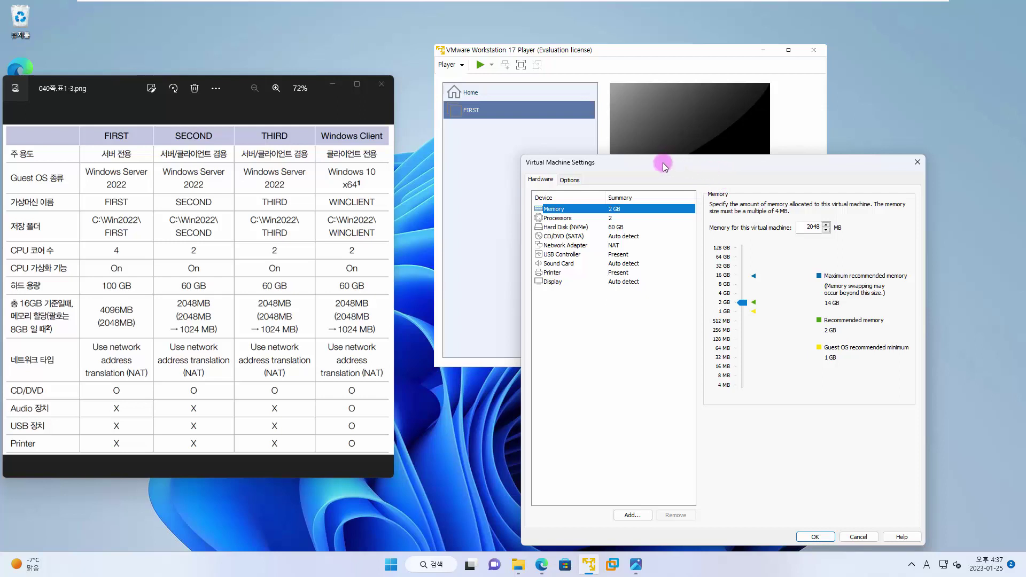
left_click_drag(666, 166, 720, 171)
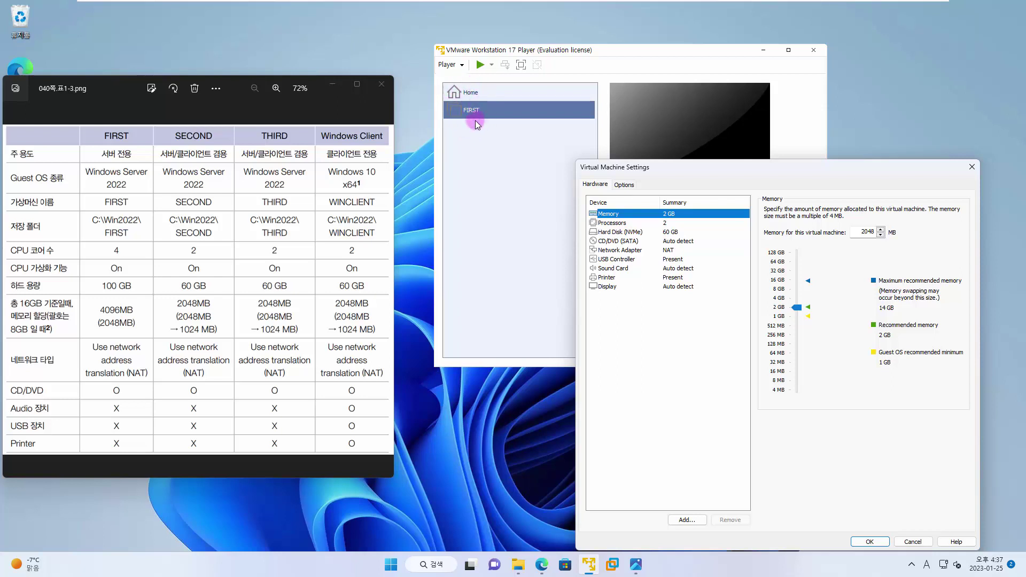
left_click_drag(711, 167, 556, 138)
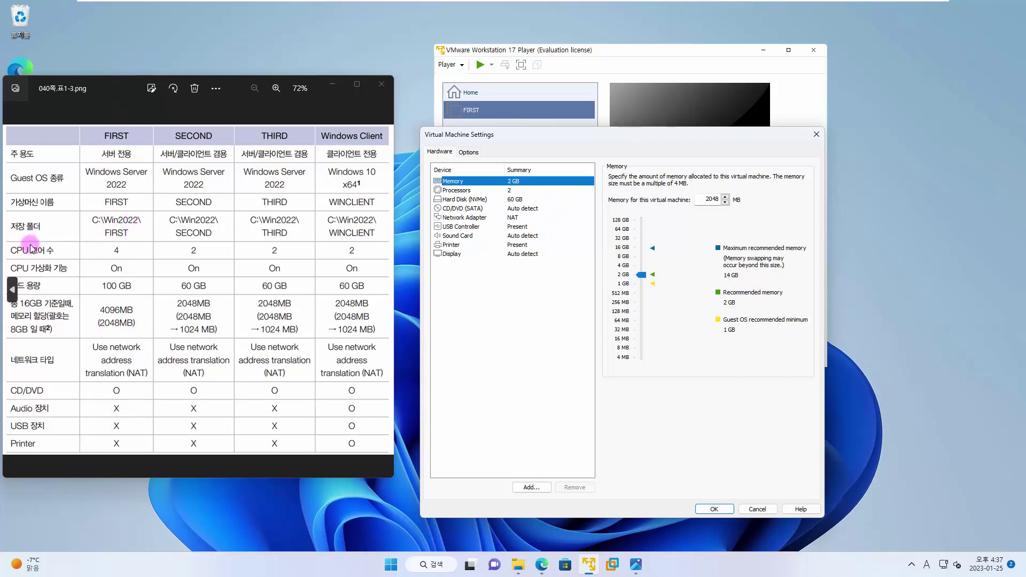
Step: Set the processor cores to 4 and enable virtualization of both Intel VT-x/EPT or AMD-V/RVI and CPU performance counters
left_click(461, 192)
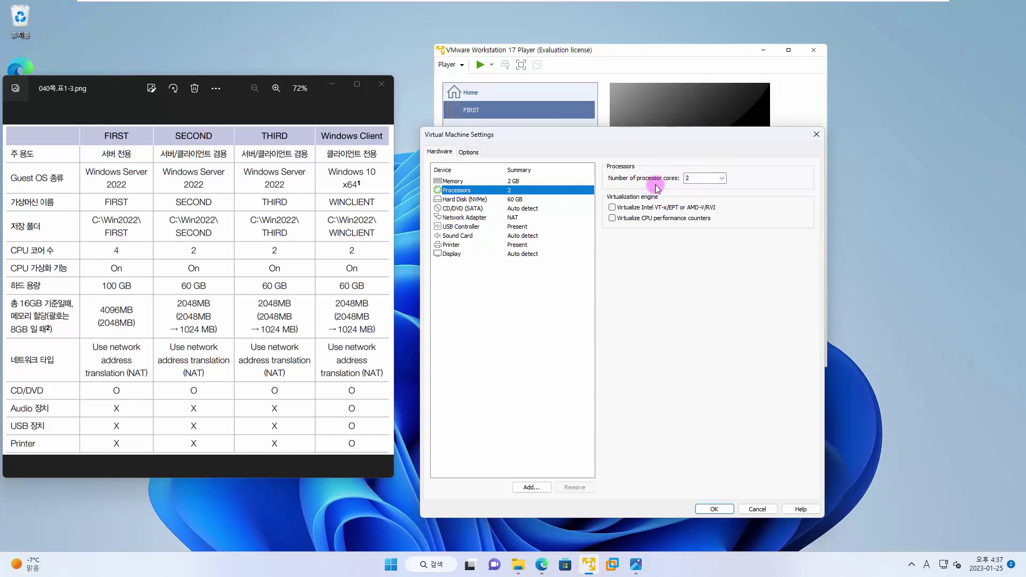
left_click(723, 178)
left_click(711, 208)
left_click(648, 209)
left_click(648, 218)
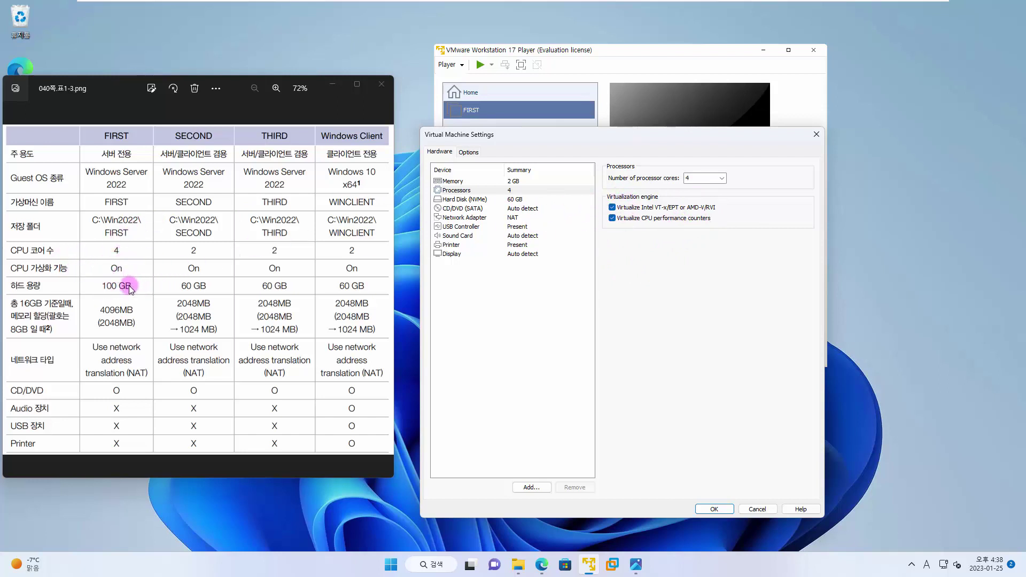
Step: Remove the existing hard disk and start adding a new NVMe virtual disk with a maximum size of 100 GB
left_click(517, 203)
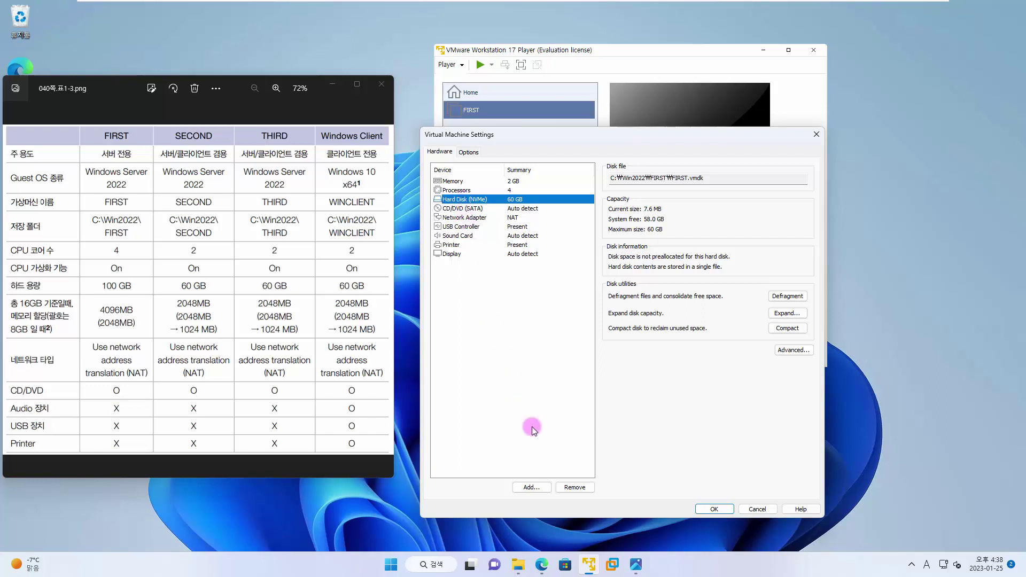
left_click(576, 488)
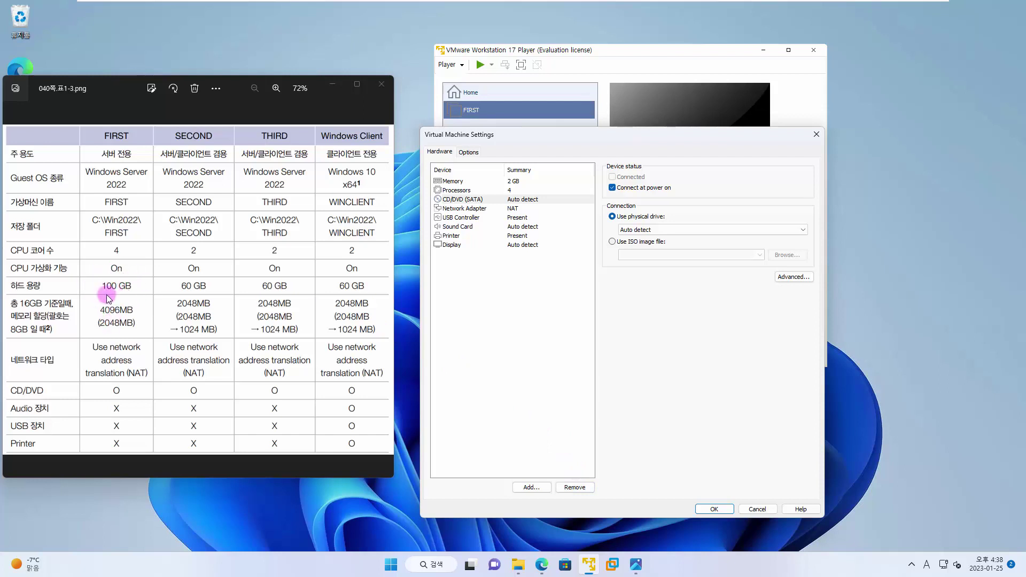
left_click(522, 489)
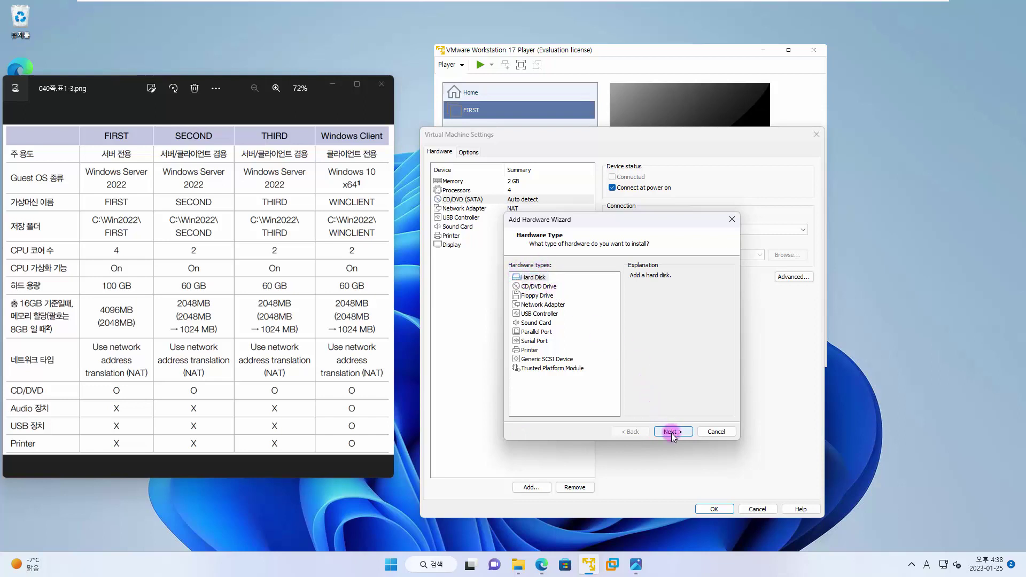
left_click(672, 432)
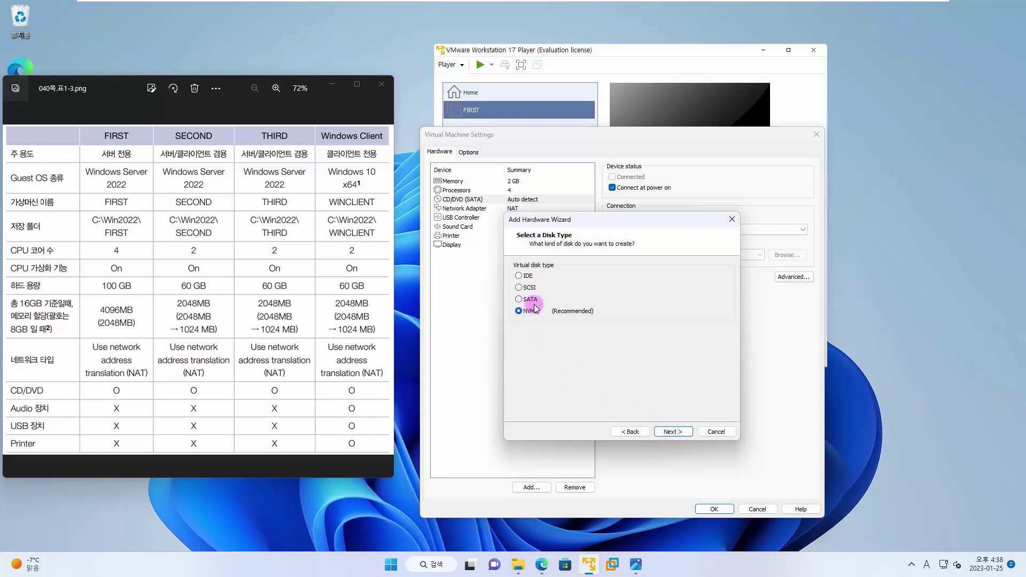
left_click(518, 312)
left_click(672, 433)
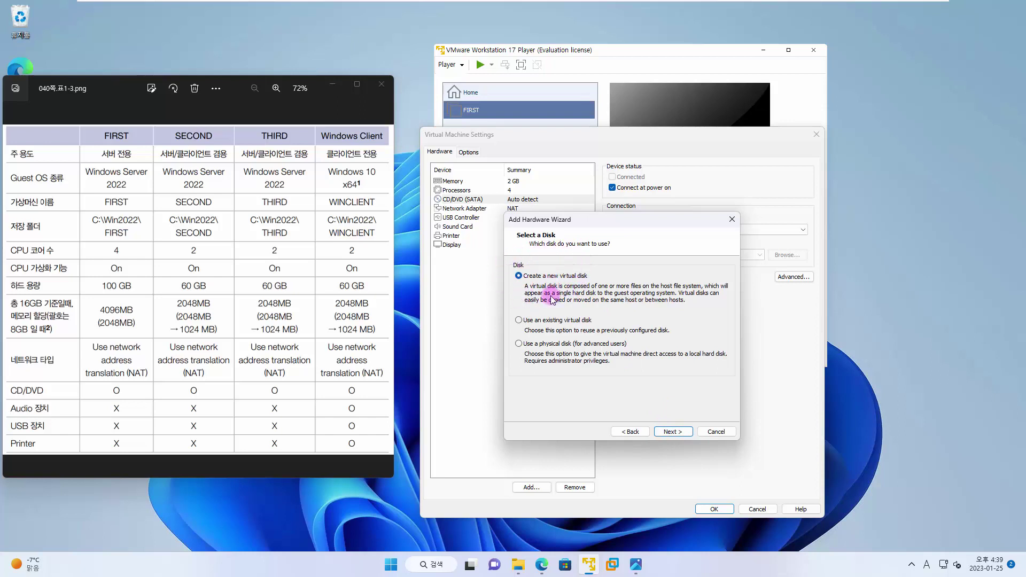
left_click(673, 433)
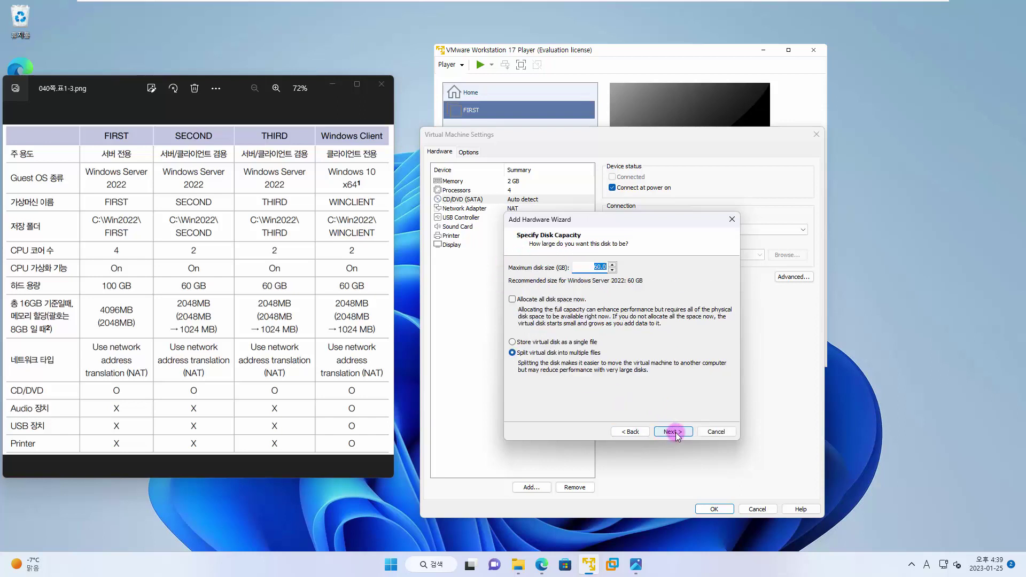
left_click(595, 267)
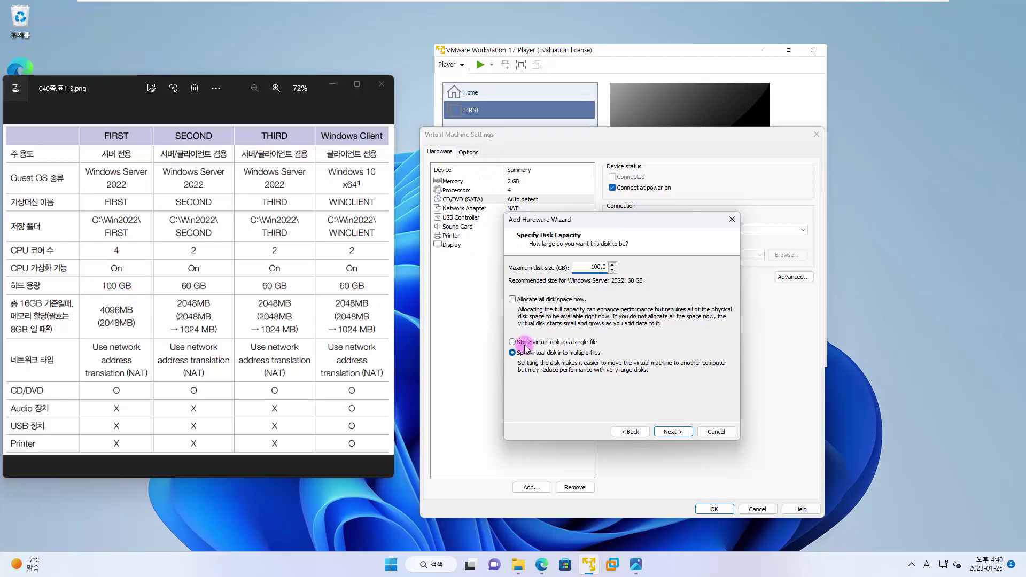
Step: Check the free space of the local C: drive in File Explorer, then minimize its window
mouse_move(518, 565)
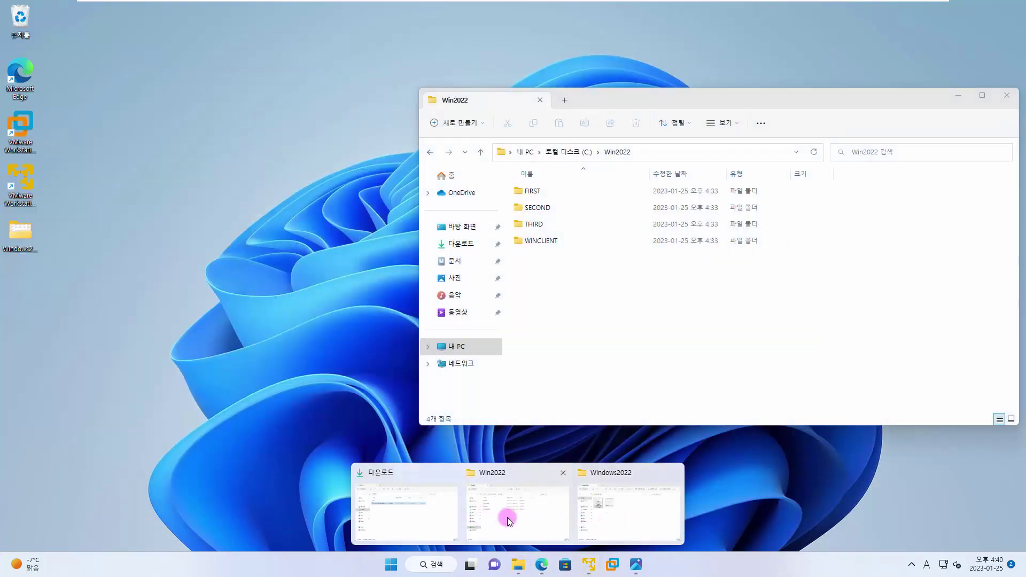
left_click(508, 517)
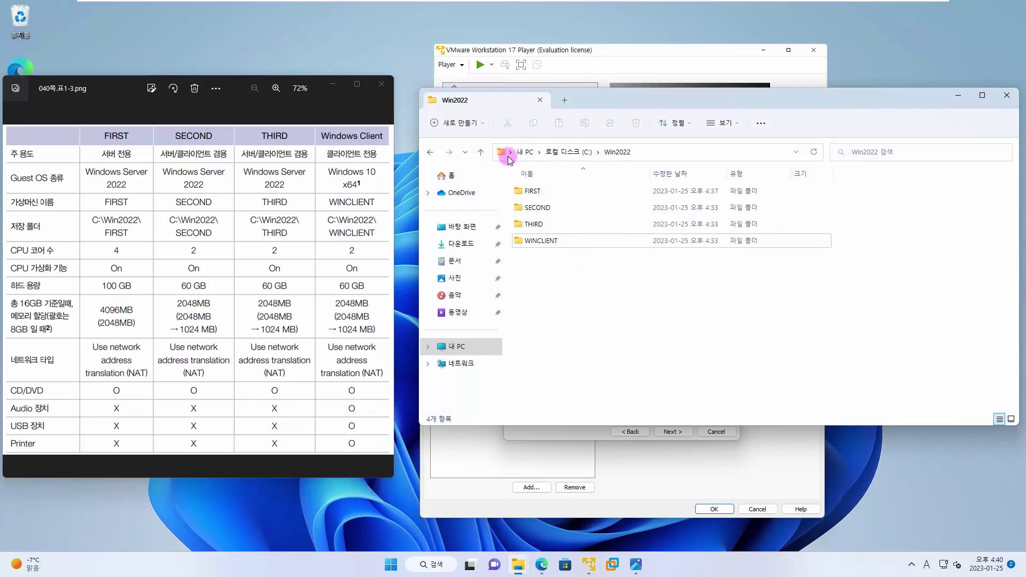
left_click(455, 227)
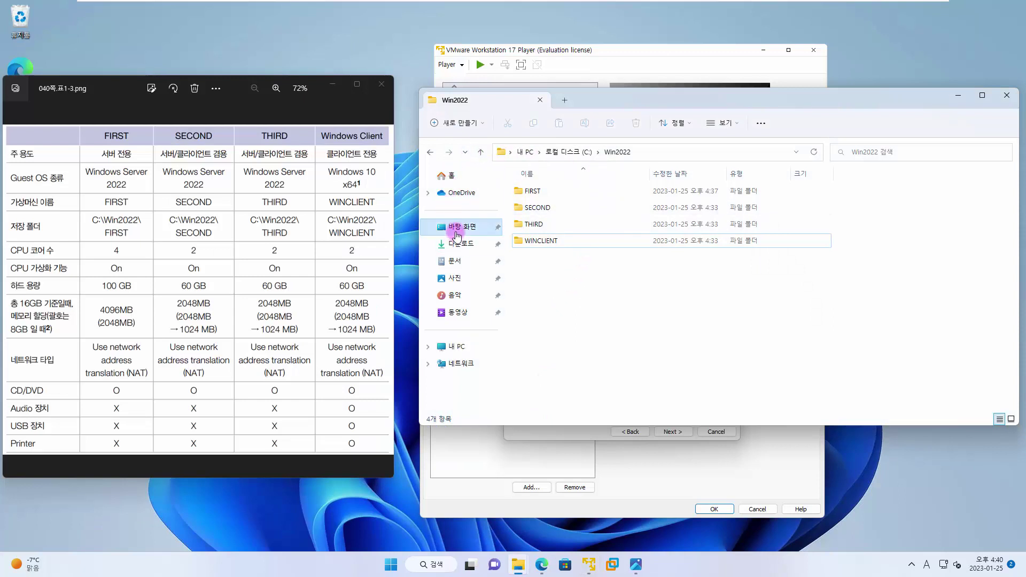
left_click(465, 347)
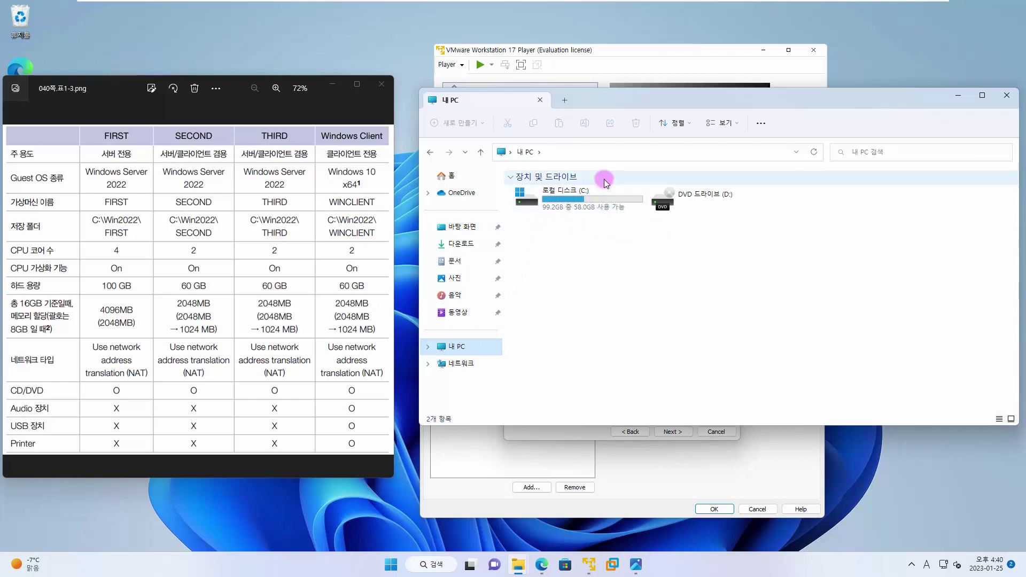
left_click_drag(718, 94, 658, 114)
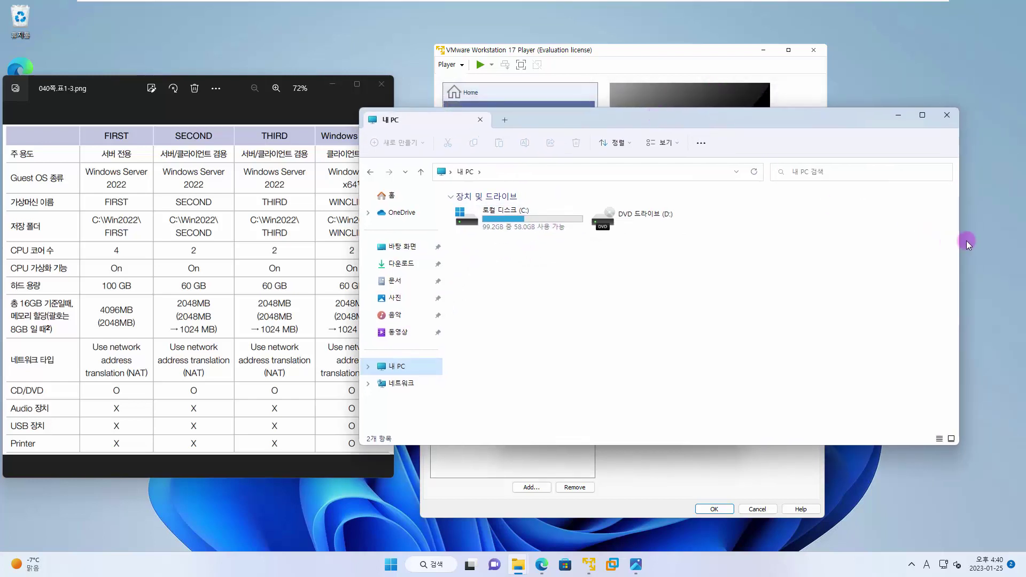
left_click_drag(962, 242, 784, 237)
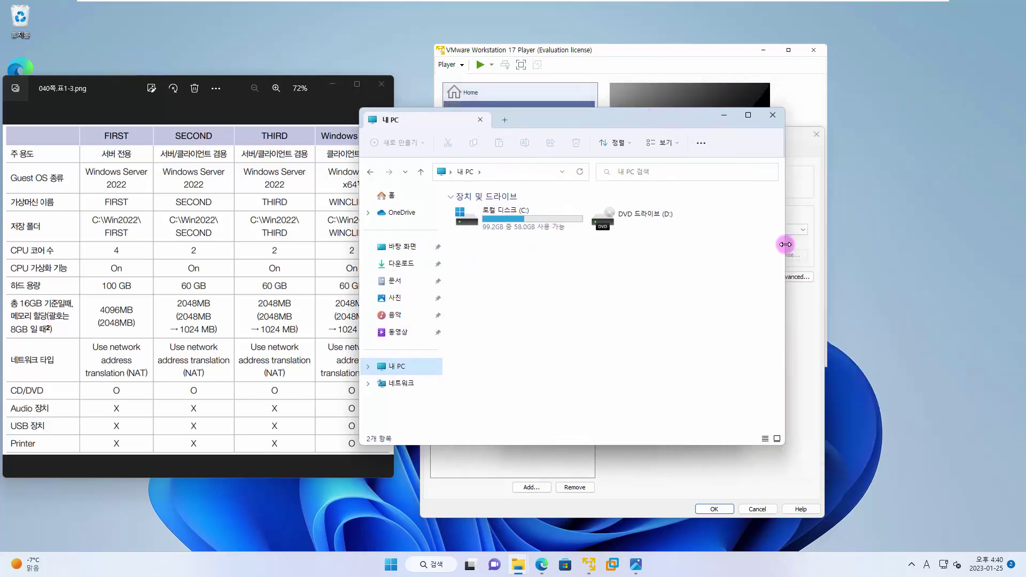
left_click(723, 115)
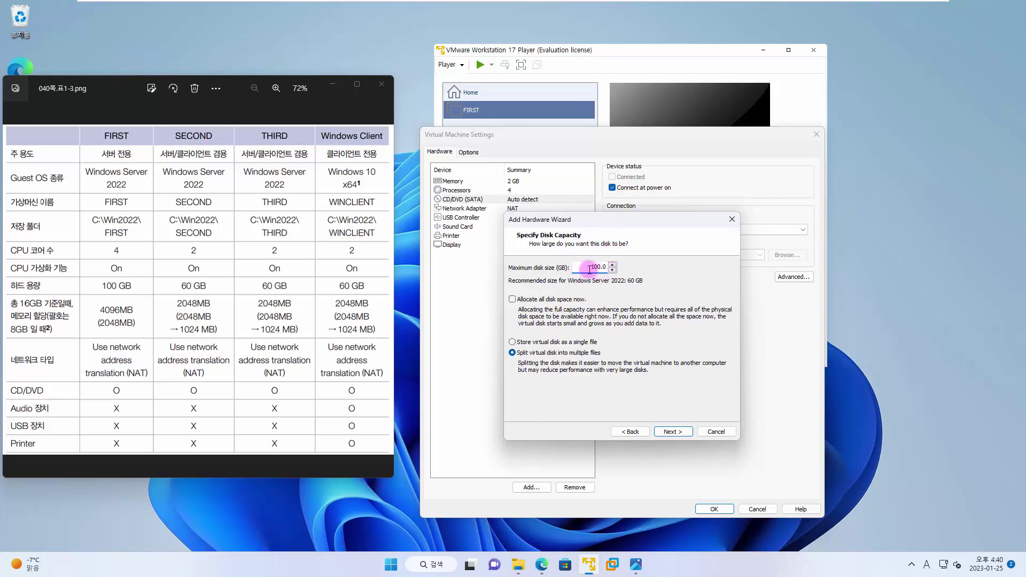
Step: Leave the disk space unallocated, store the virtual disk as a single file, and finish adding it as FIRST-0.vmdk
left_click_drag(585, 269, 613, 269)
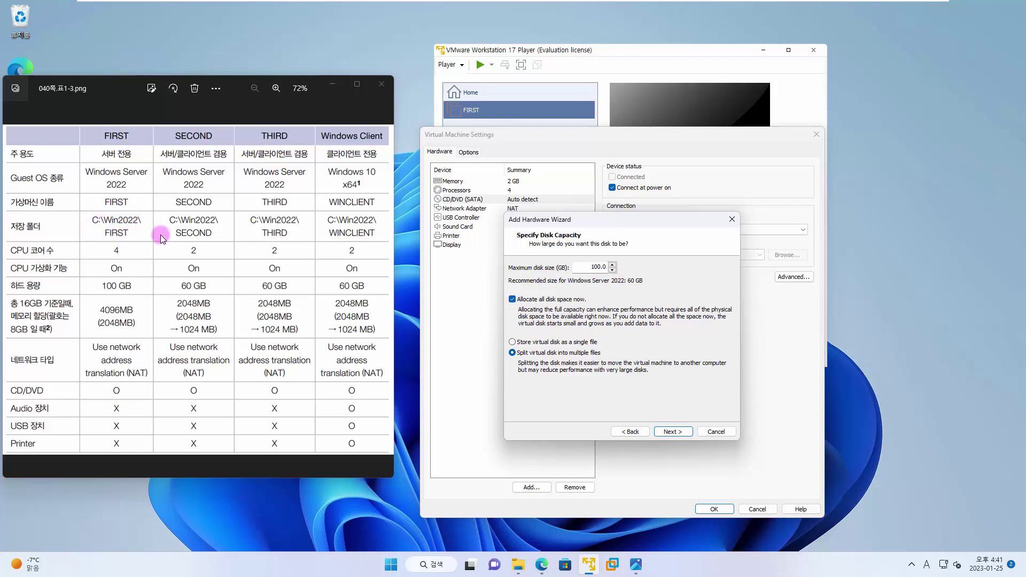
left_click(541, 301)
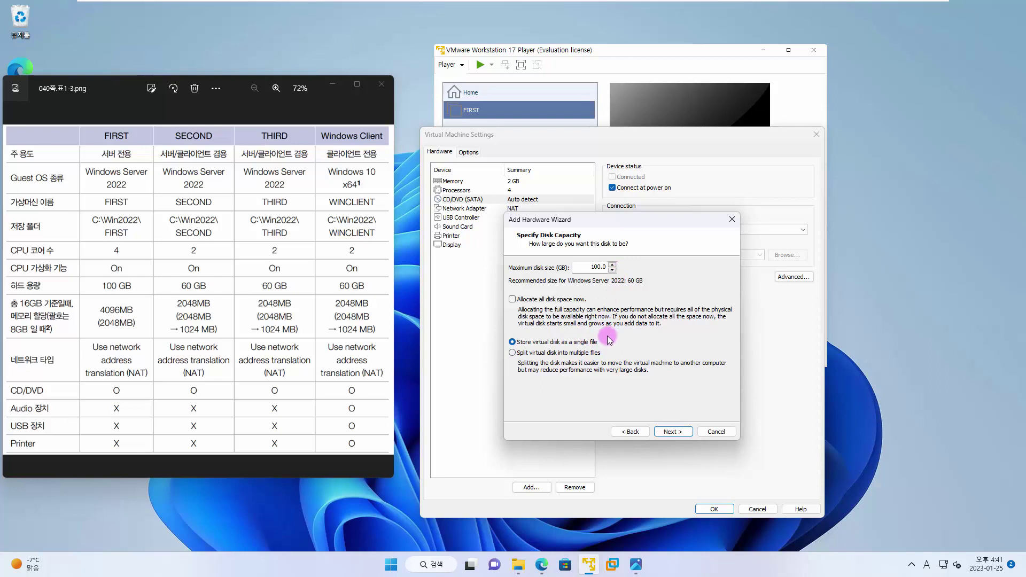
left_click(592, 350)
left_click(590, 344)
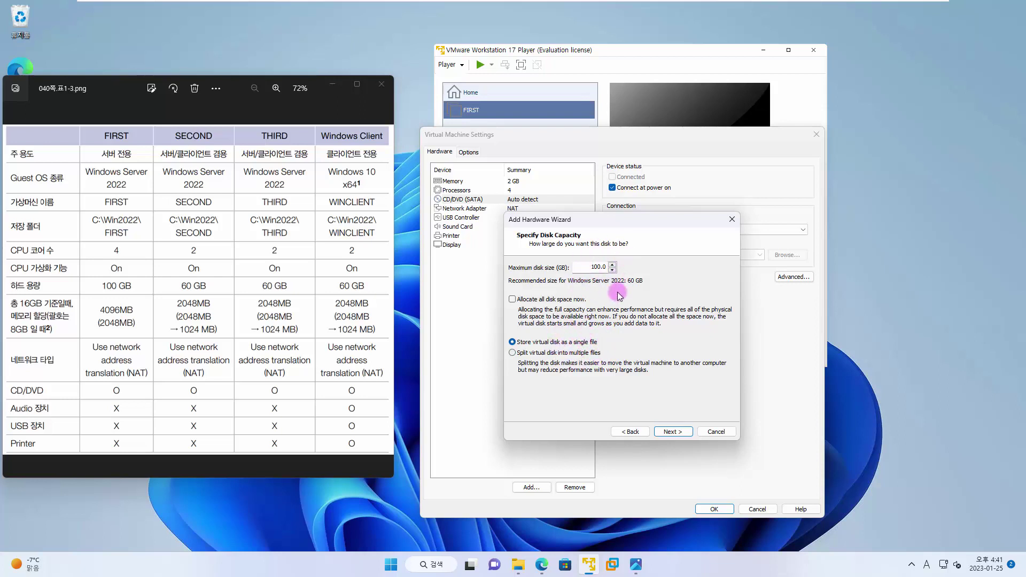
left_click(669, 433)
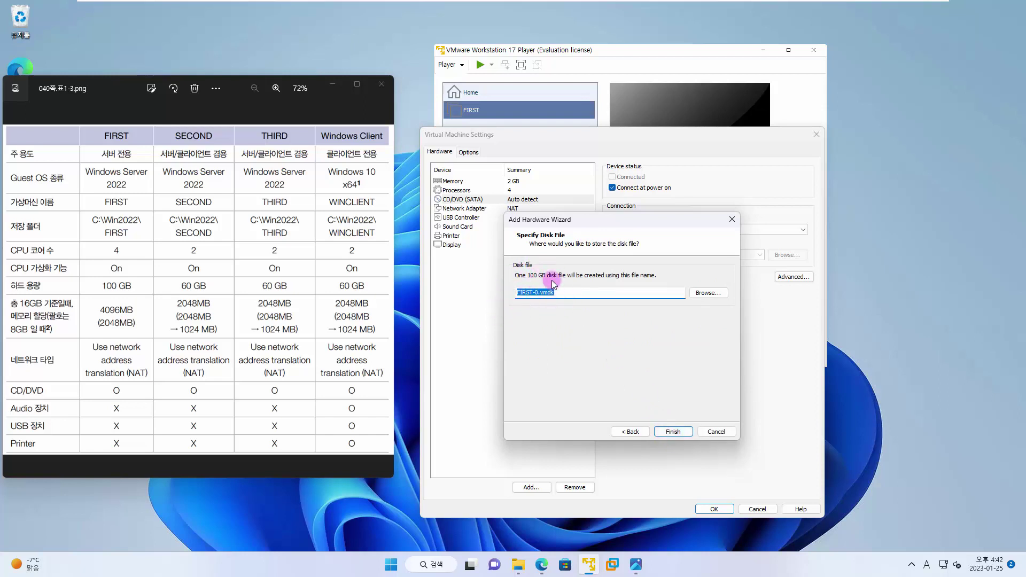
double_click(542, 293)
left_click(672, 431)
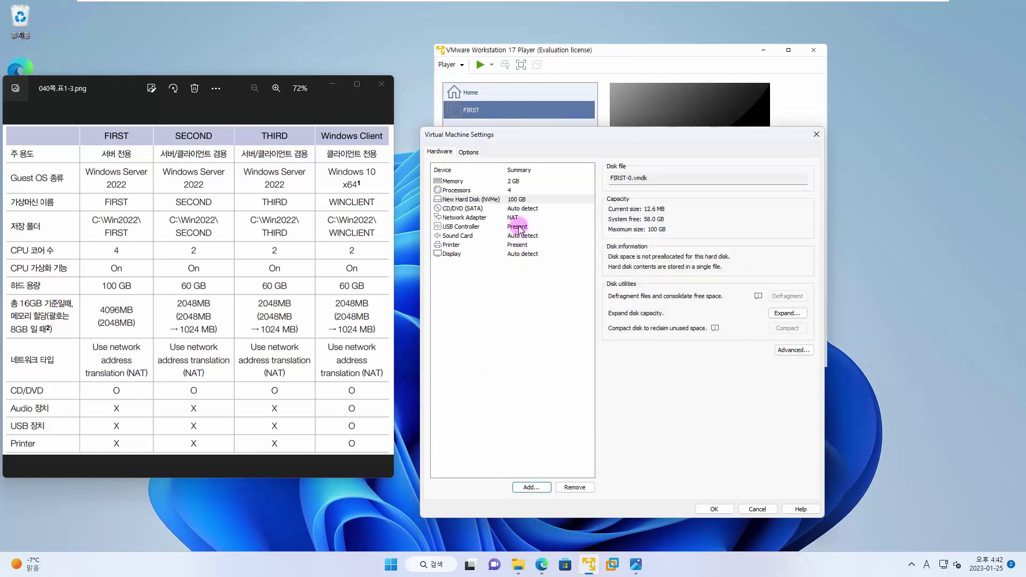
Step: Set the memory of the FIRST virtual machine to 4096 MB
left_click(496, 203)
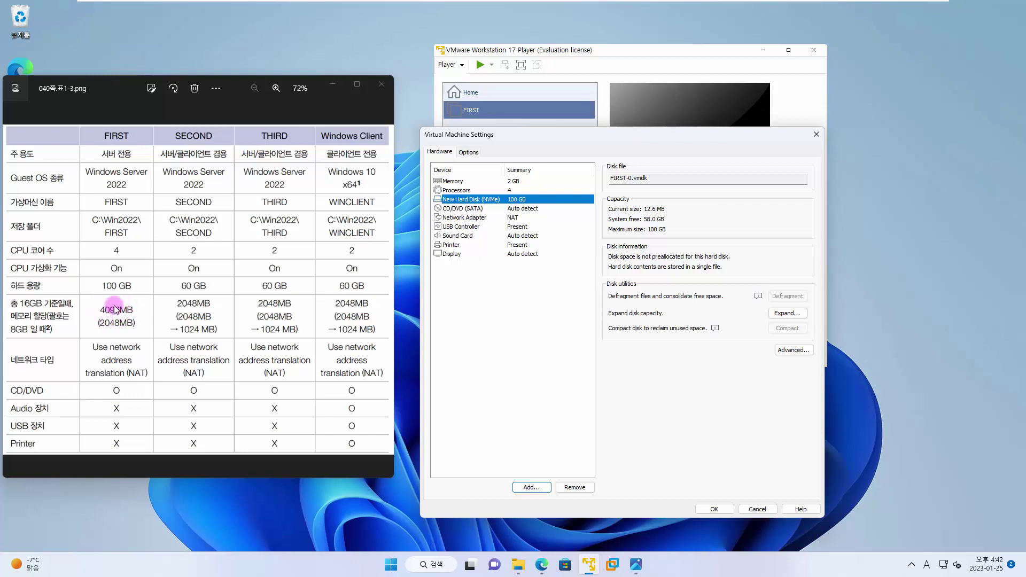
left_click(522, 184)
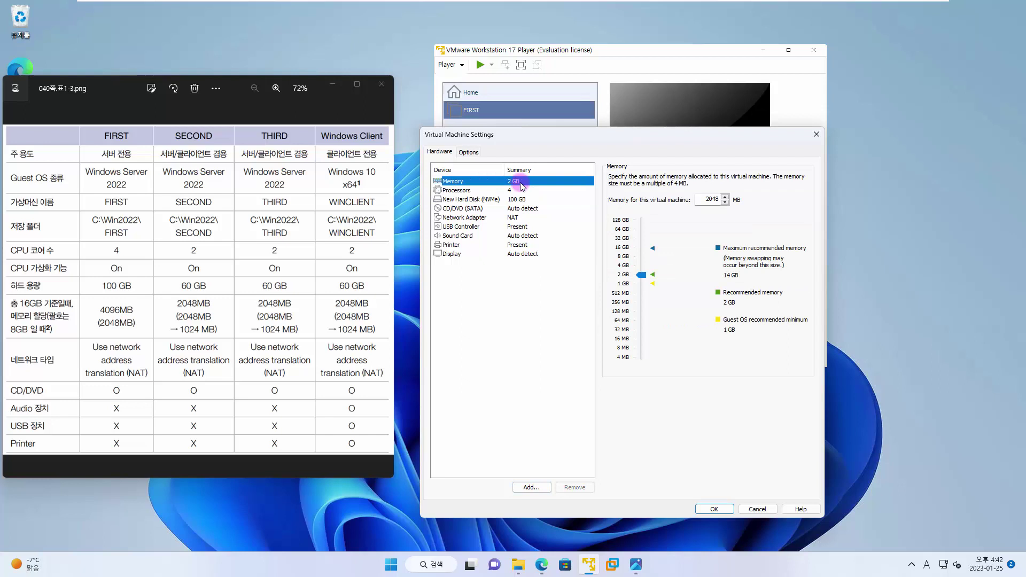
double_click(707, 200)
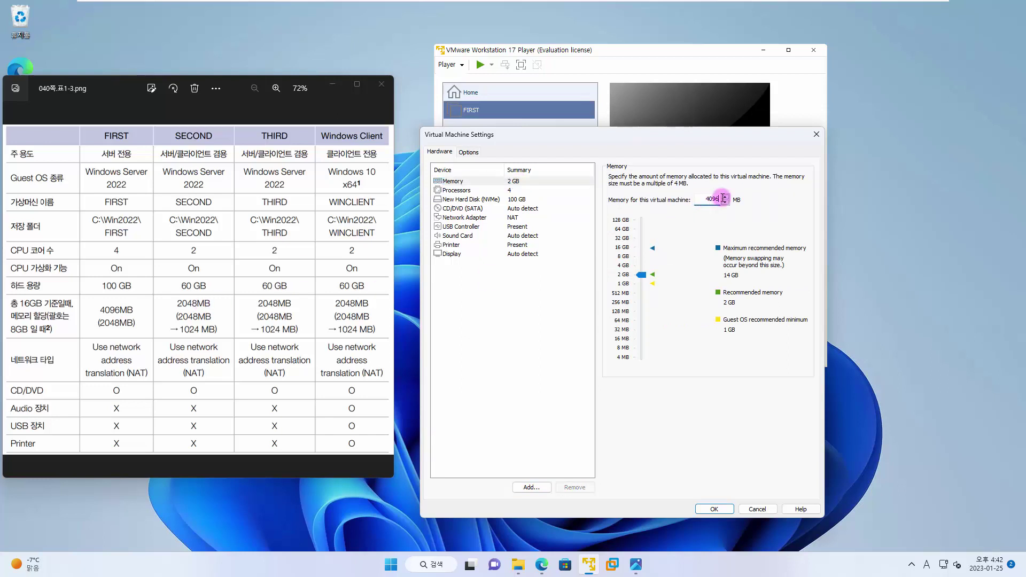
left_click(500, 211)
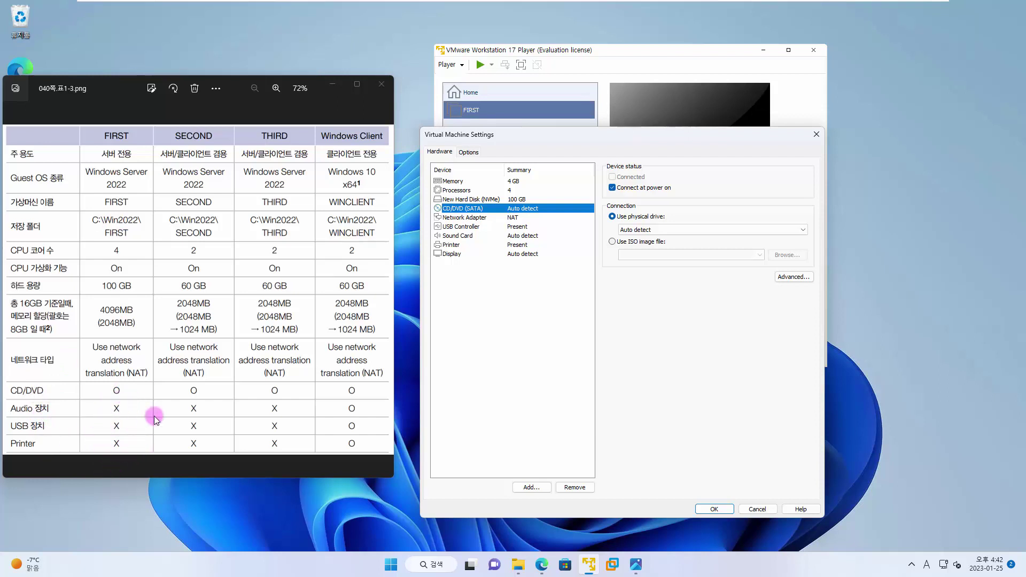
Step: Remove the USB controller, sound card and printer from the virtual machine, and save the hardware settings
left_click(461, 227)
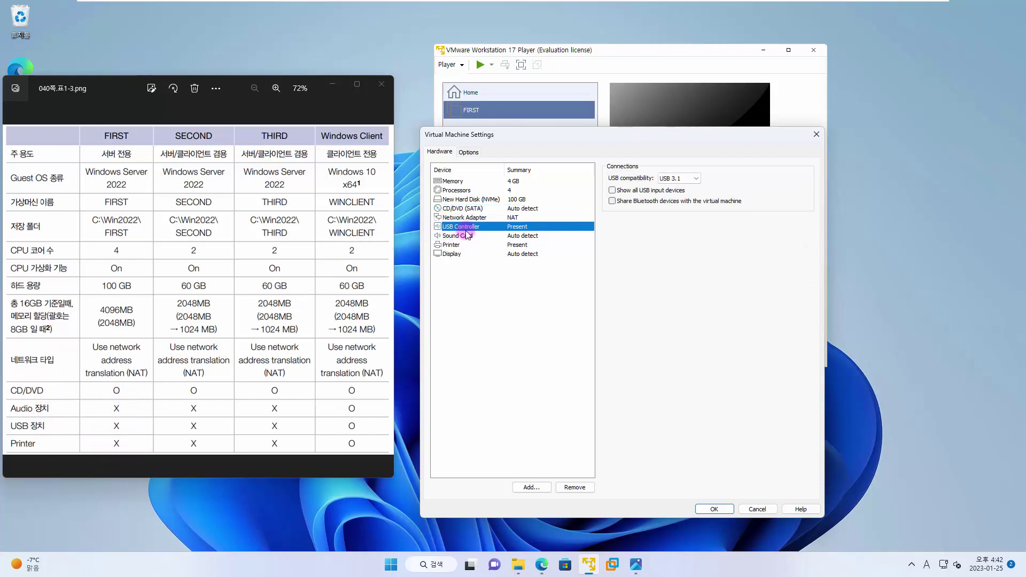
left_click(575, 488)
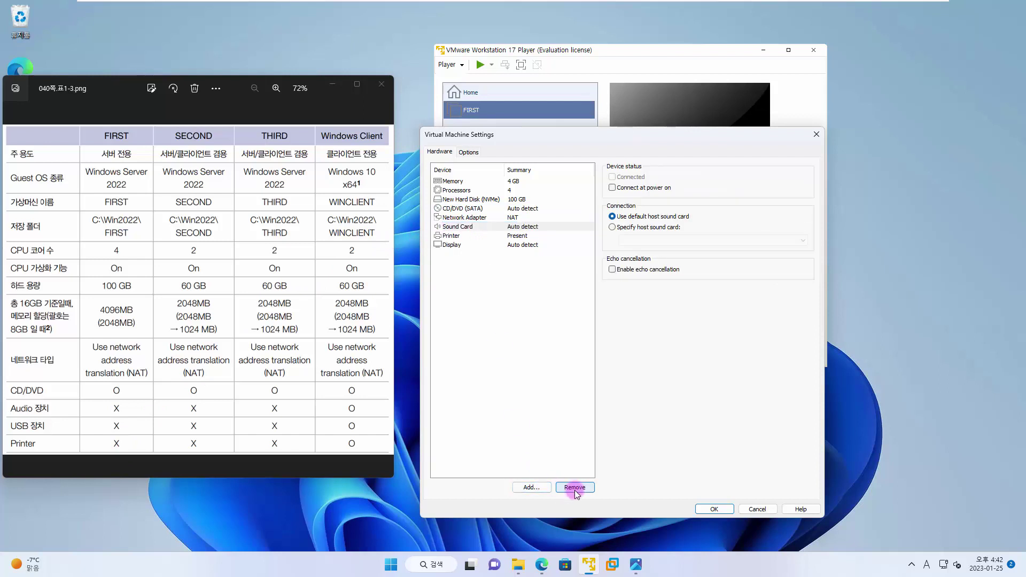
left_click(509, 227)
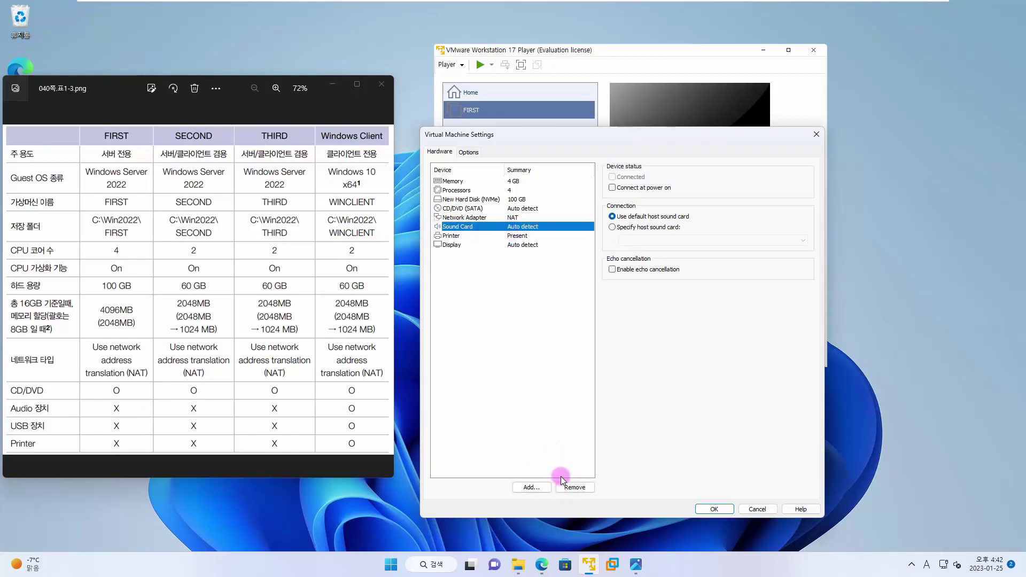
left_click(573, 487)
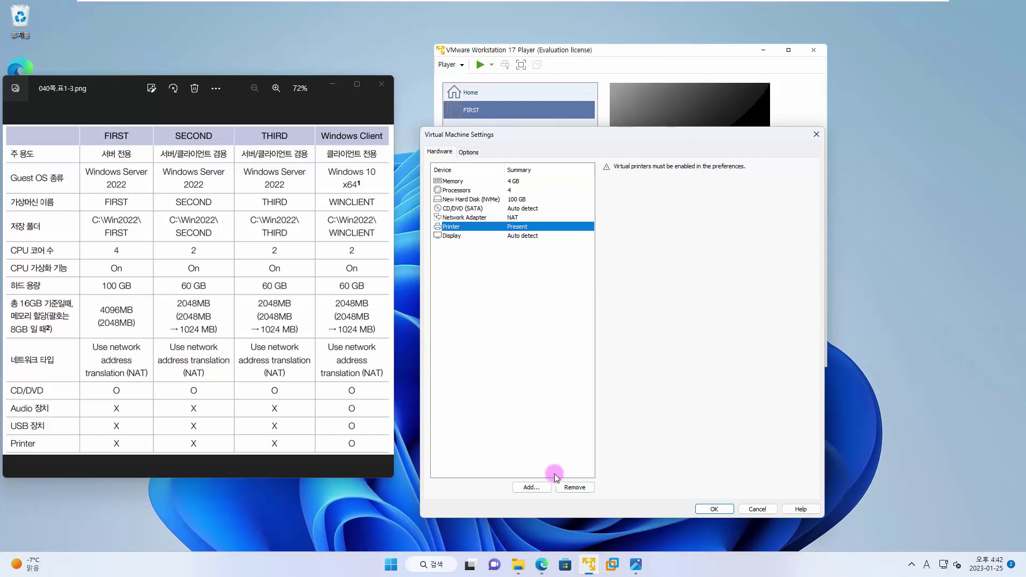
left_click(574, 487)
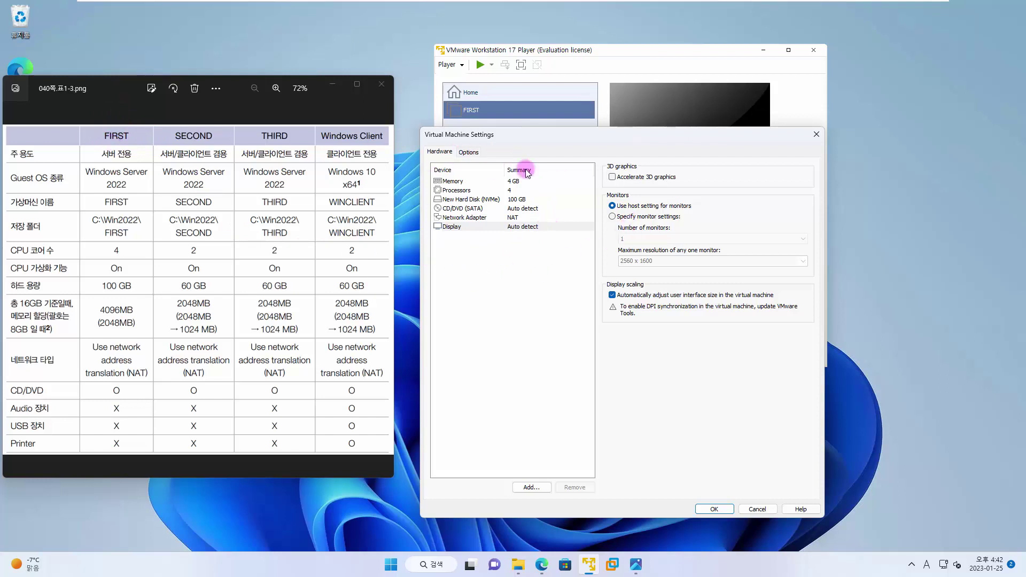
left_click(715, 509)
left_click(533, 240)
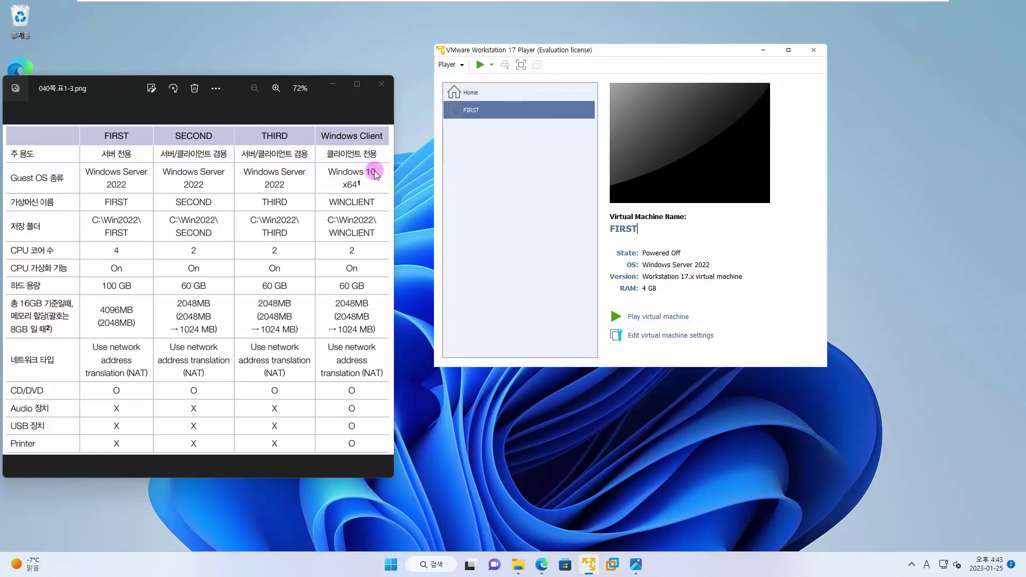
Step: Start creating another virtual machine with the operating system installed later and Windows Server 2022 as the guest system
left_click(476, 96)
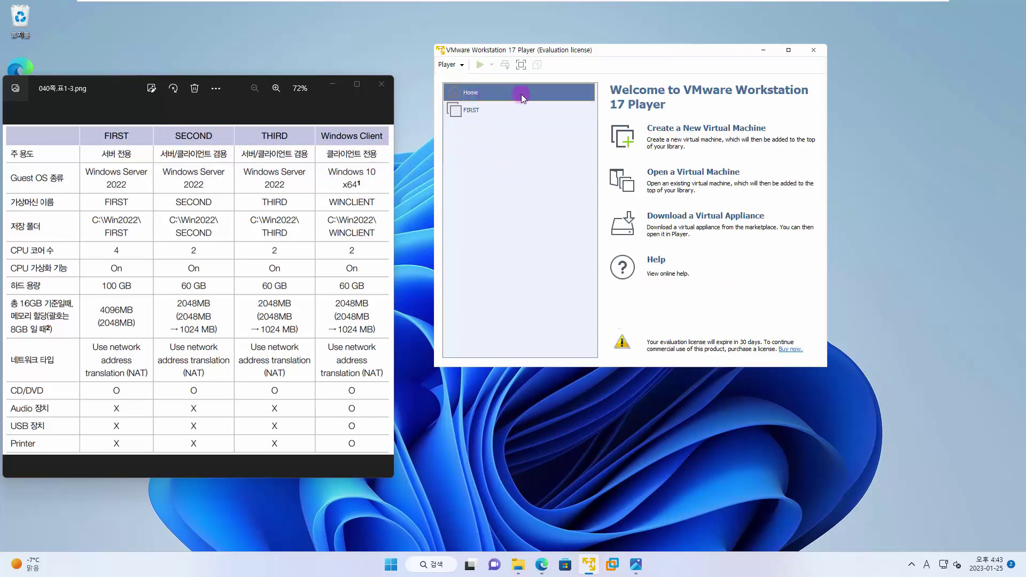
left_click(714, 129)
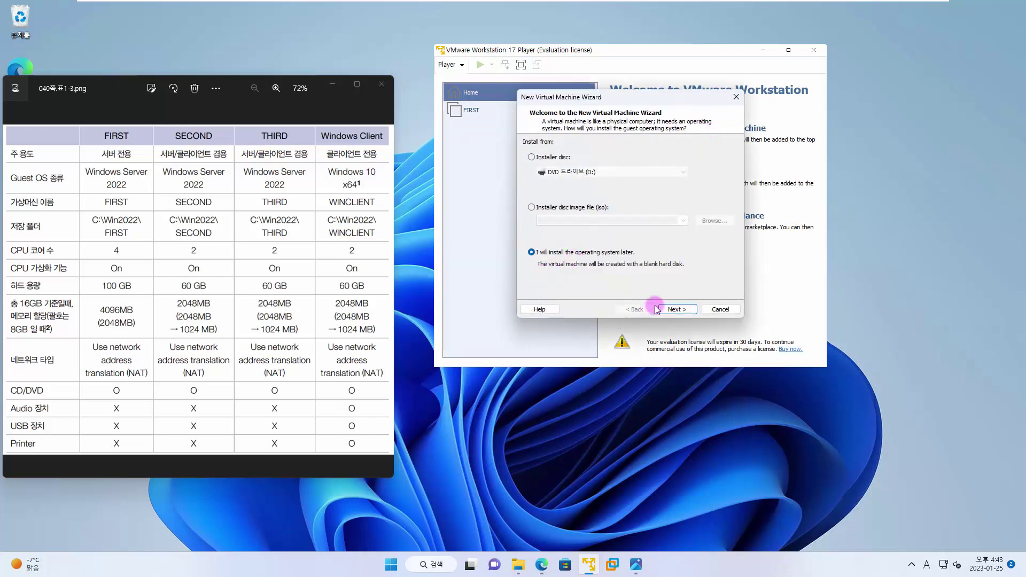
left_click(677, 309)
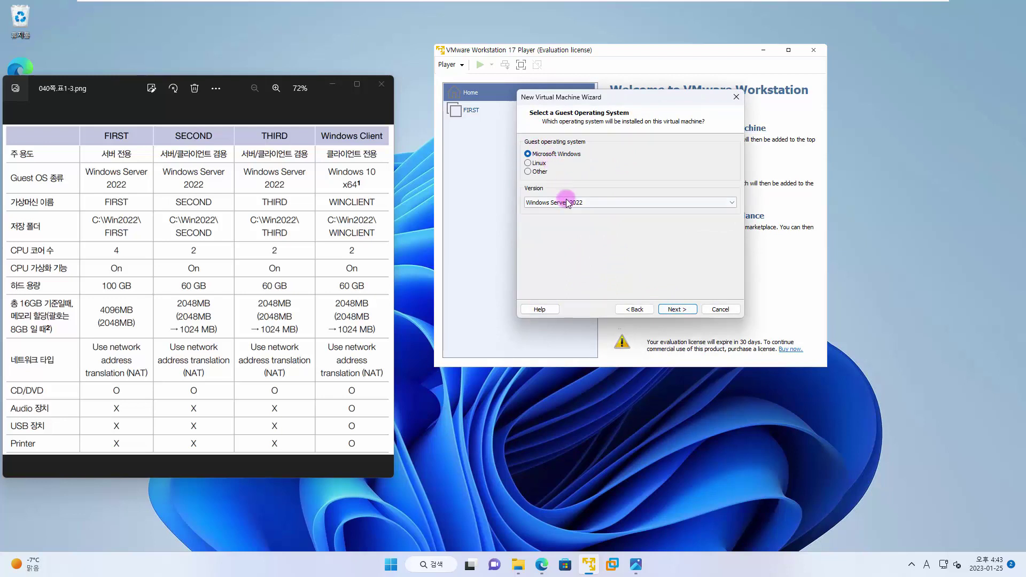
left_click(677, 309)
Step: Name the virtual machine SECOND and set its location to the existing folder C:\Win2022\SECOND
type("se")
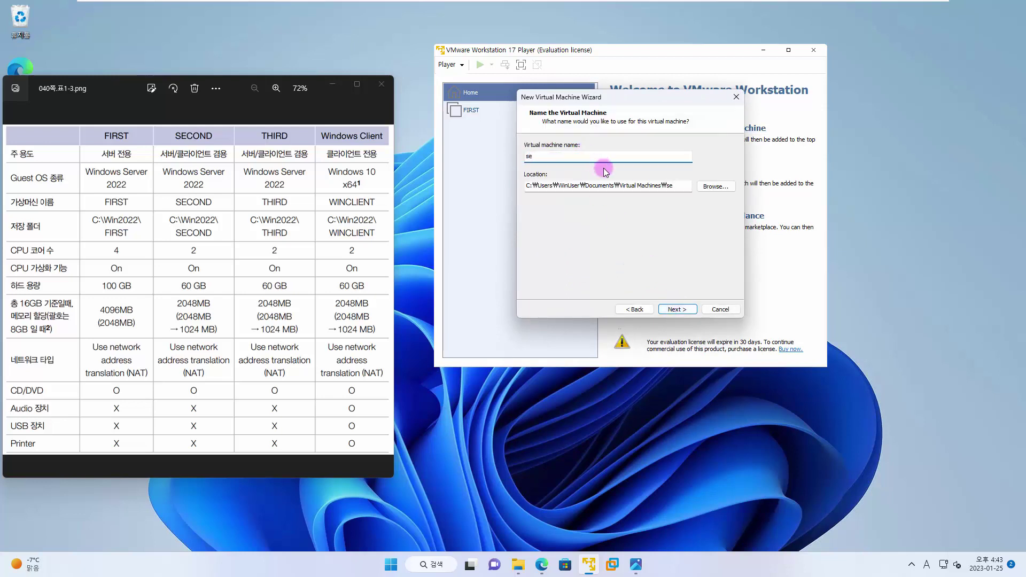
key("BackSpace")
key("BackSpace")
type("SECOND")
left_click(716, 186)
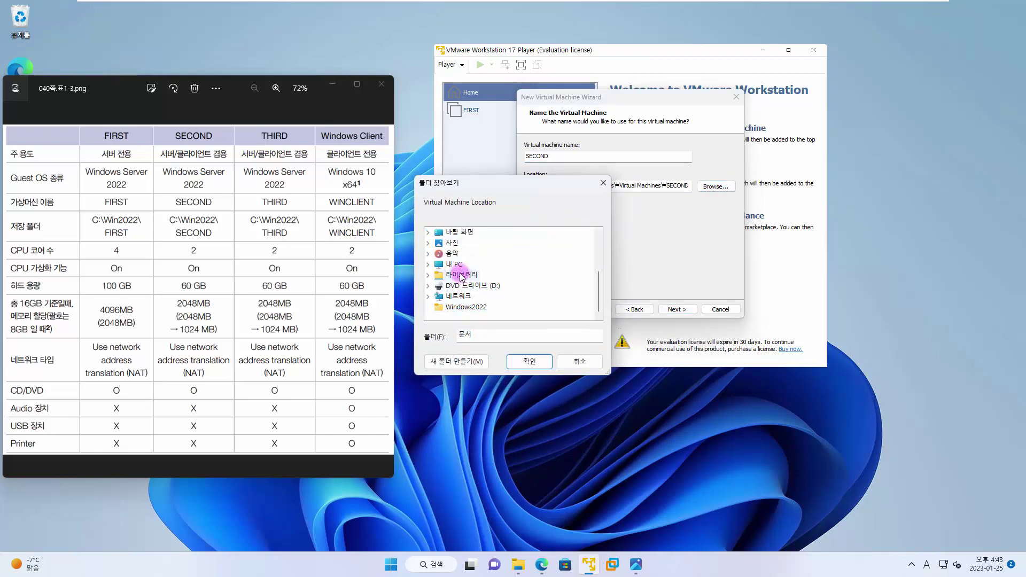
double_click(455, 264)
double_click(476, 274)
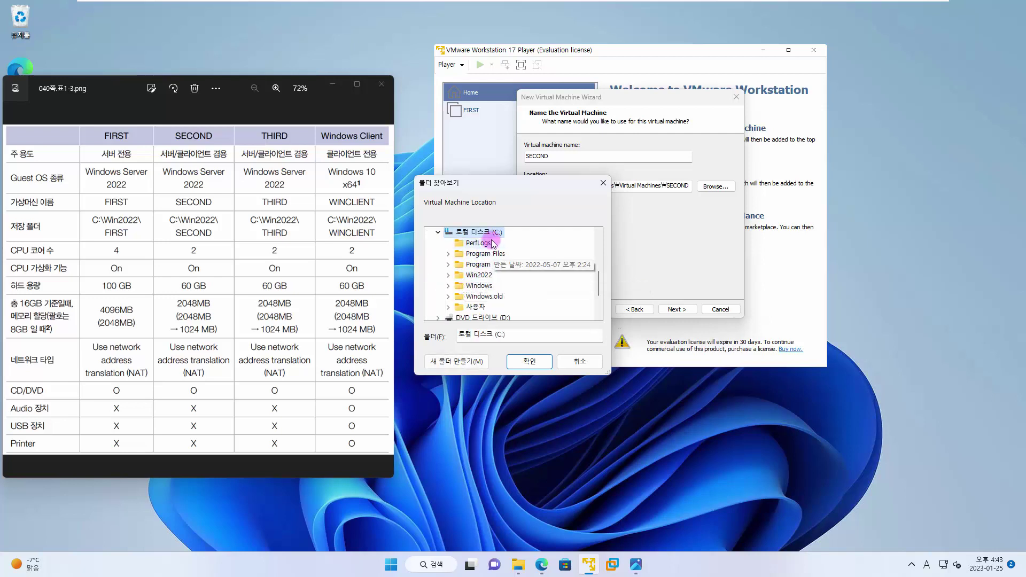
double_click(484, 275)
left_click(490, 287)
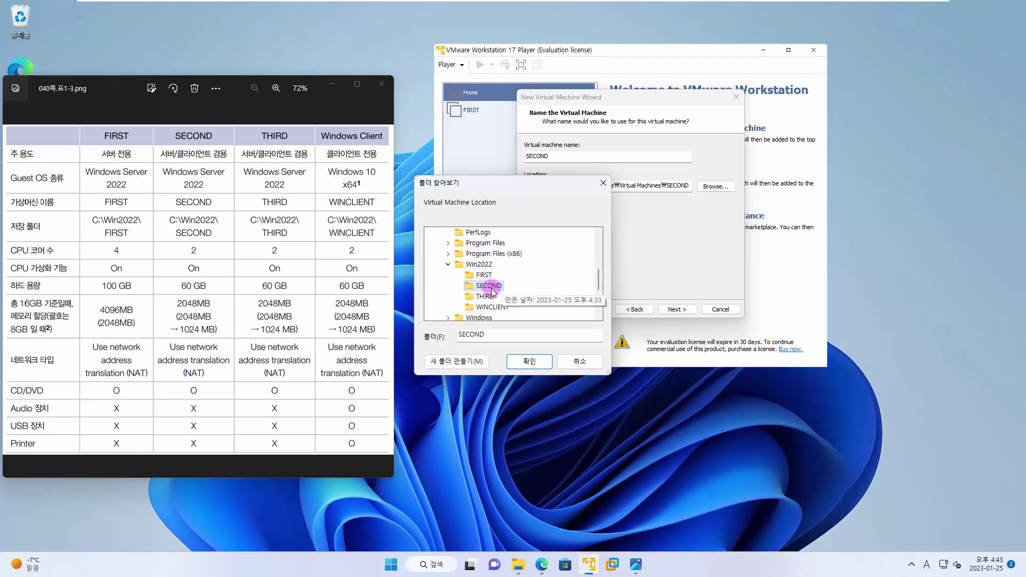
left_click(536, 363)
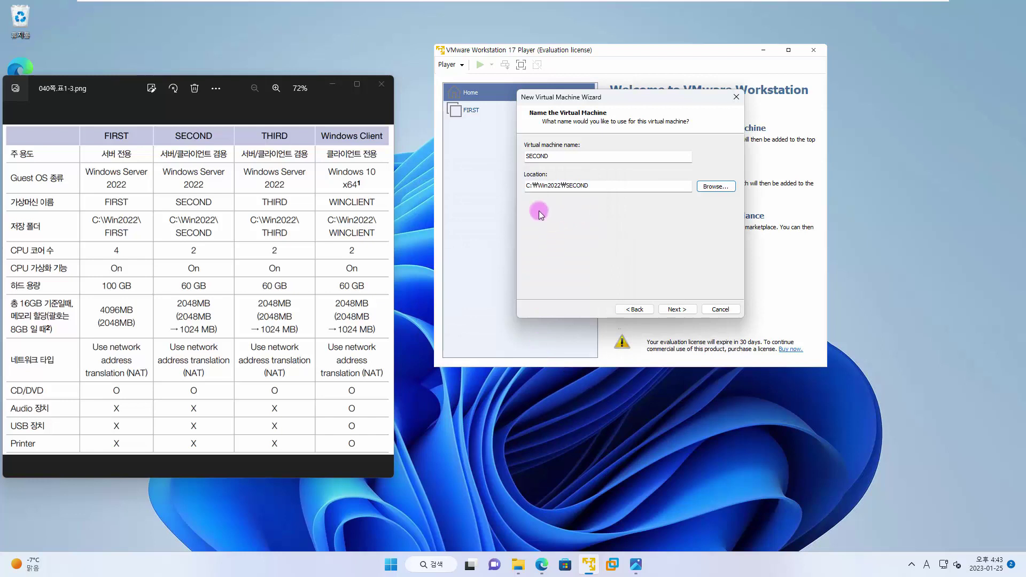
left_click(678, 310)
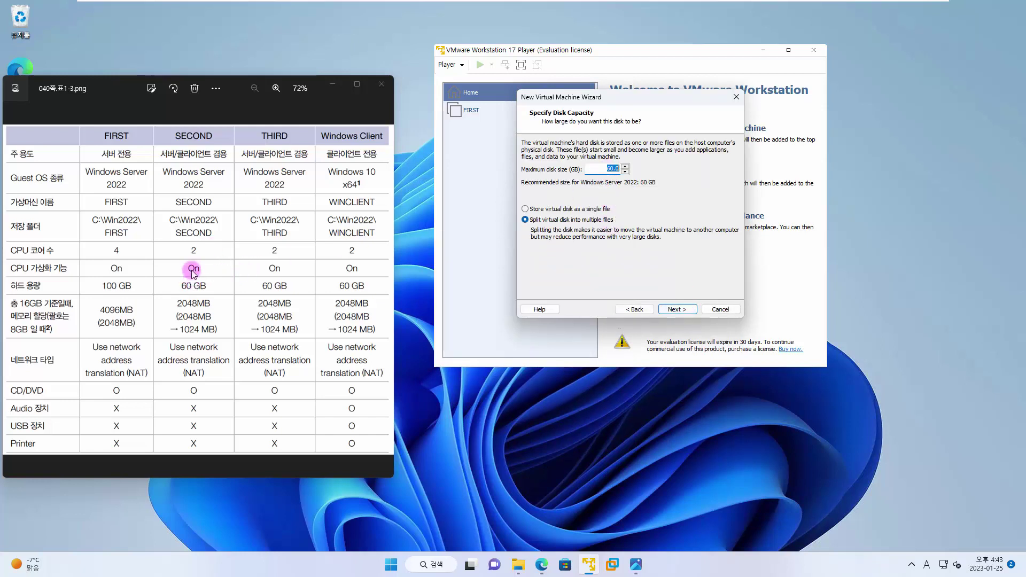
Step: Store SECOND's 60 GB virtual disk as a single file and finish creating the virtual machine
left_click(558, 210)
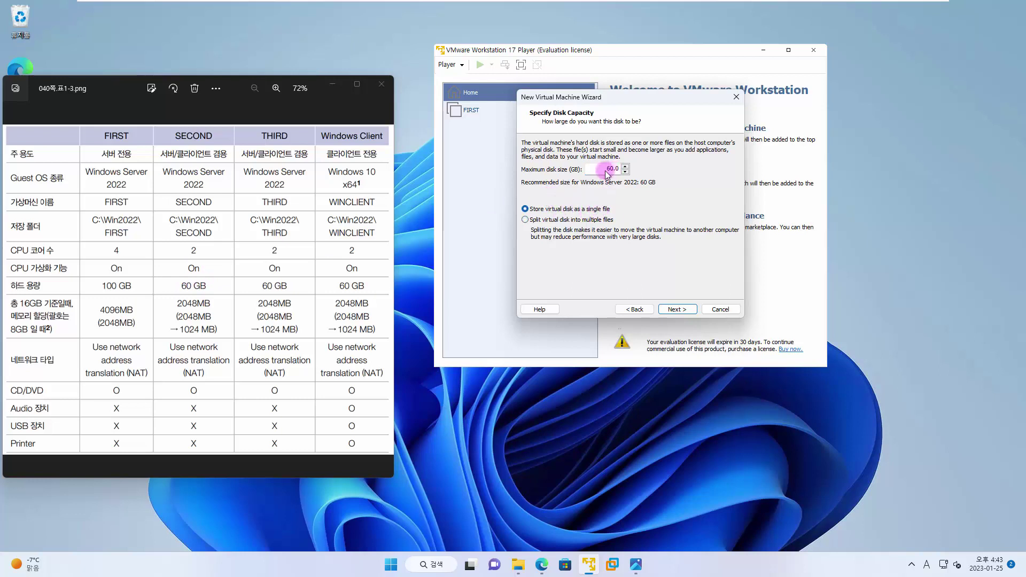
left_click(681, 310)
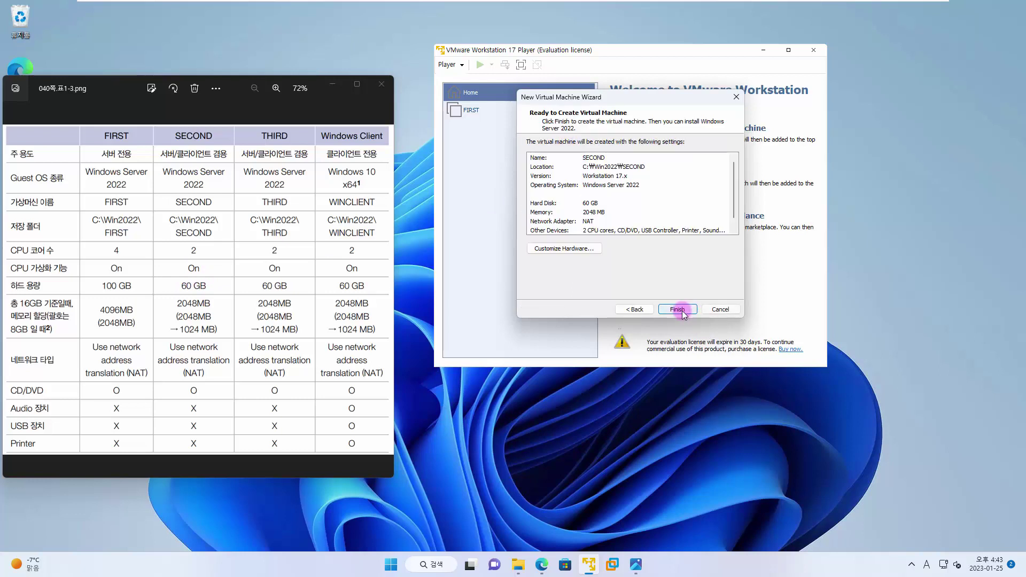
left_click(678, 310)
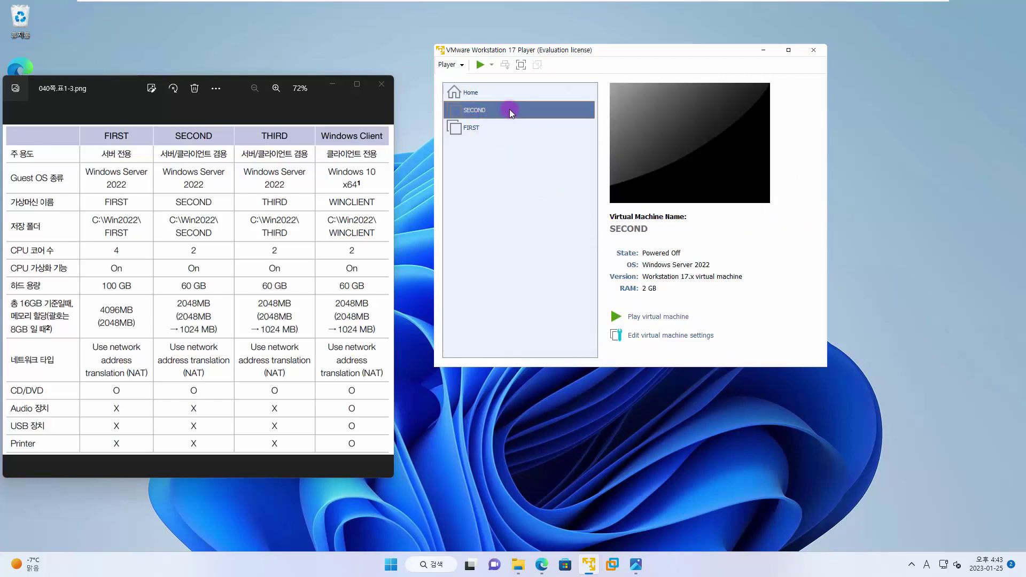
Step: Enable Virtualize Intel VT-x/EPT or AMD-V/RVI and Virtualize CPU performance counters in the processor settings of the SECOND virtual machine
left_click(509, 109)
left_click(559, 123)
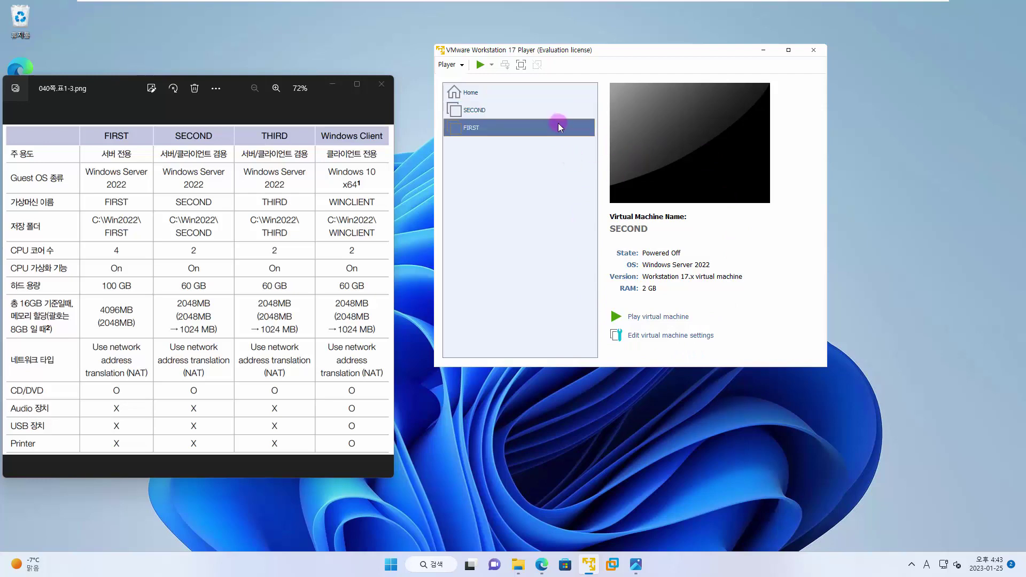
left_click(560, 113)
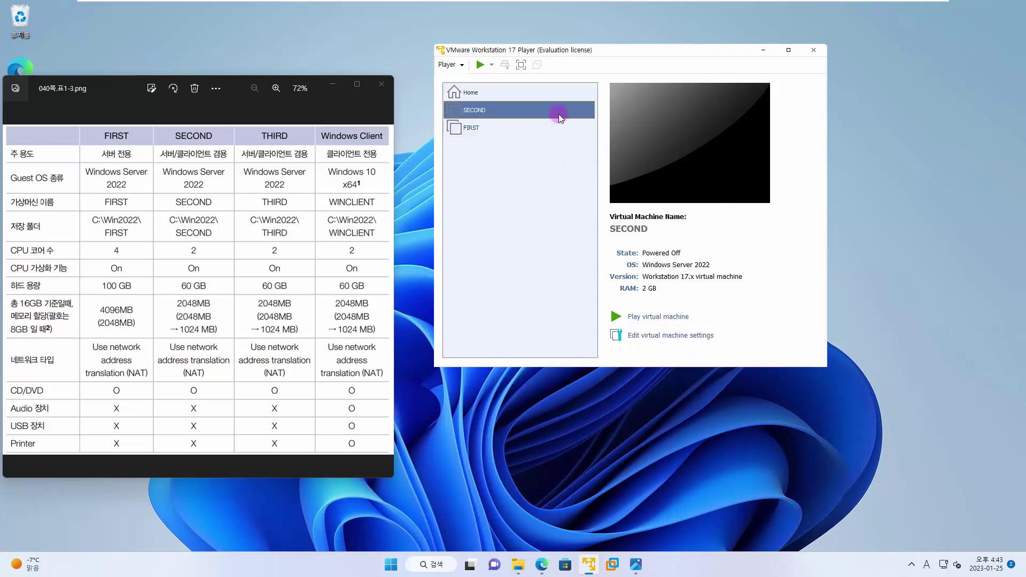
left_click(682, 337)
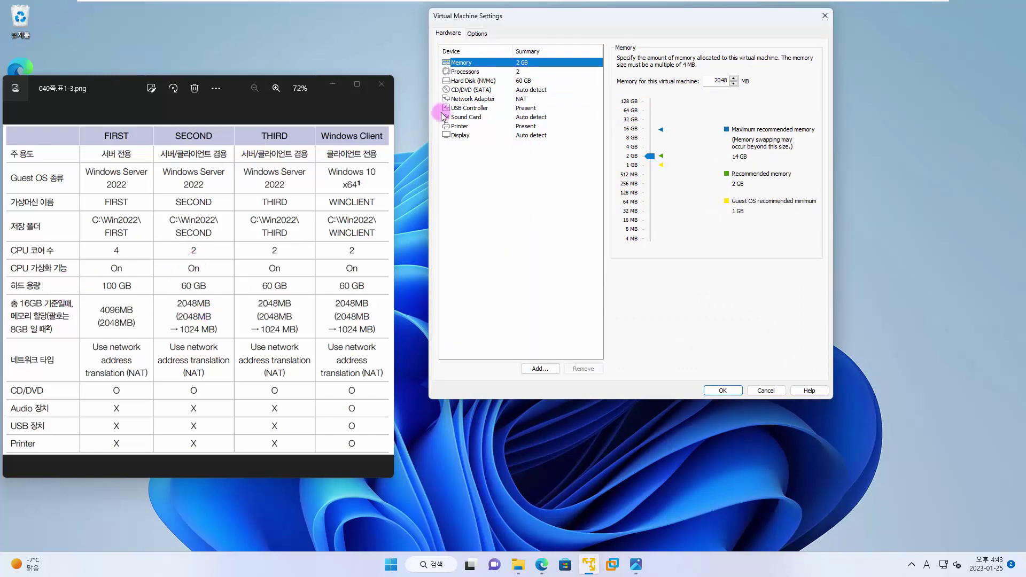
left_click(489, 73)
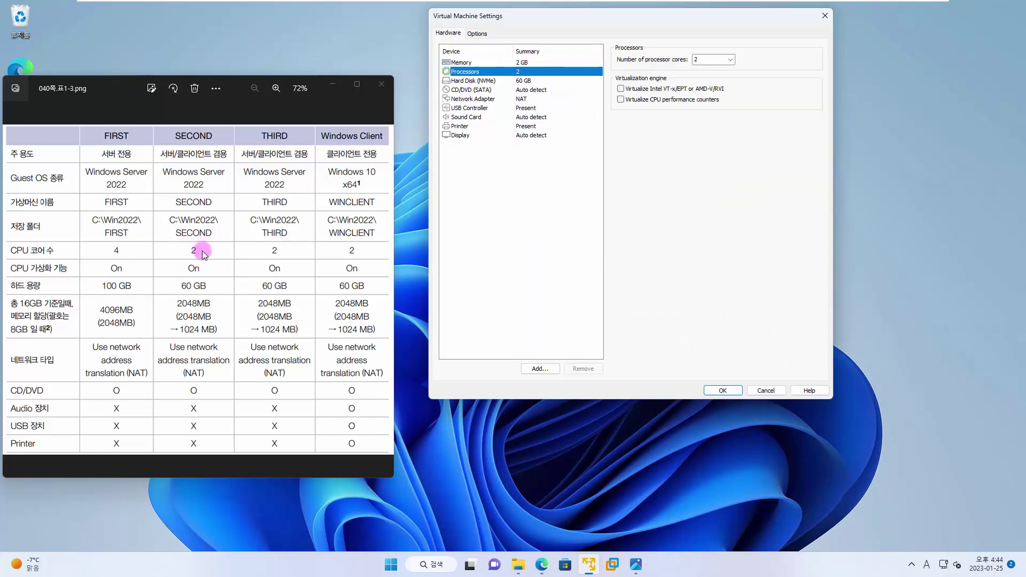
left_click(620, 89)
left_click(621, 100)
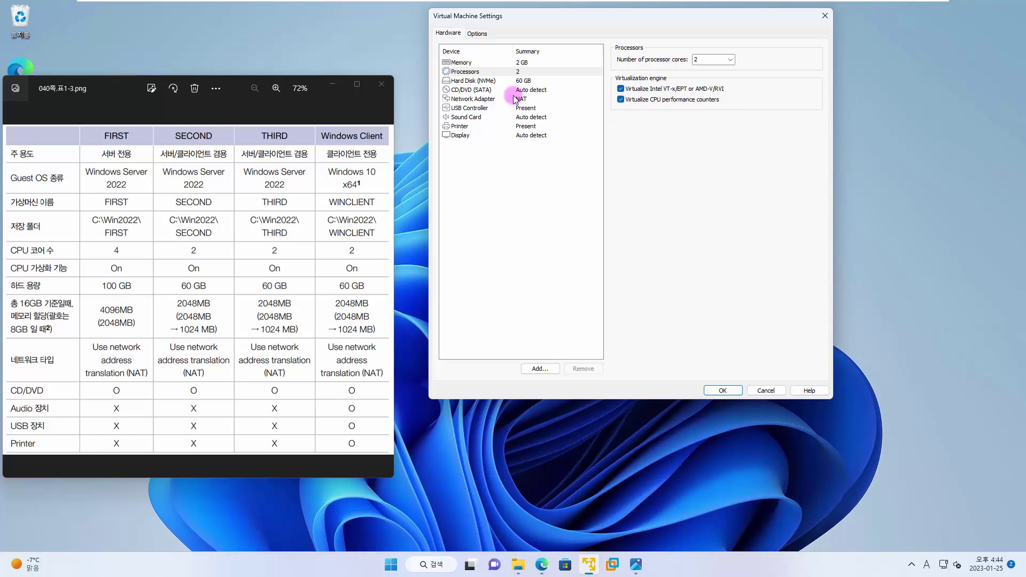
Step: Remove the USB controller, sound card and printer from the SECOND virtual machine, and save its hardware settings
left_click(500, 83)
left_click(501, 90)
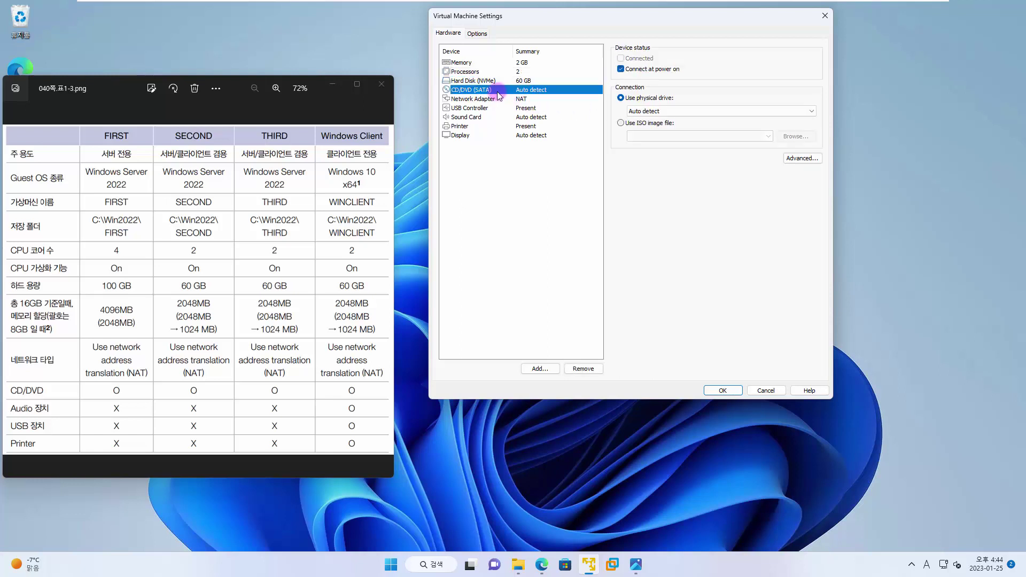
left_click(503, 81)
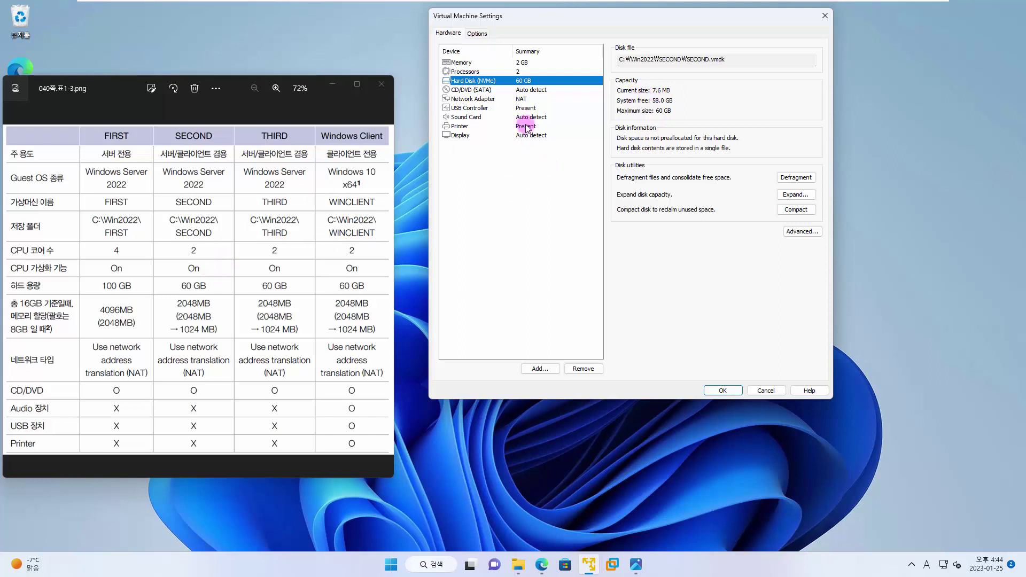
left_click(527, 90)
left_click(527, 100)
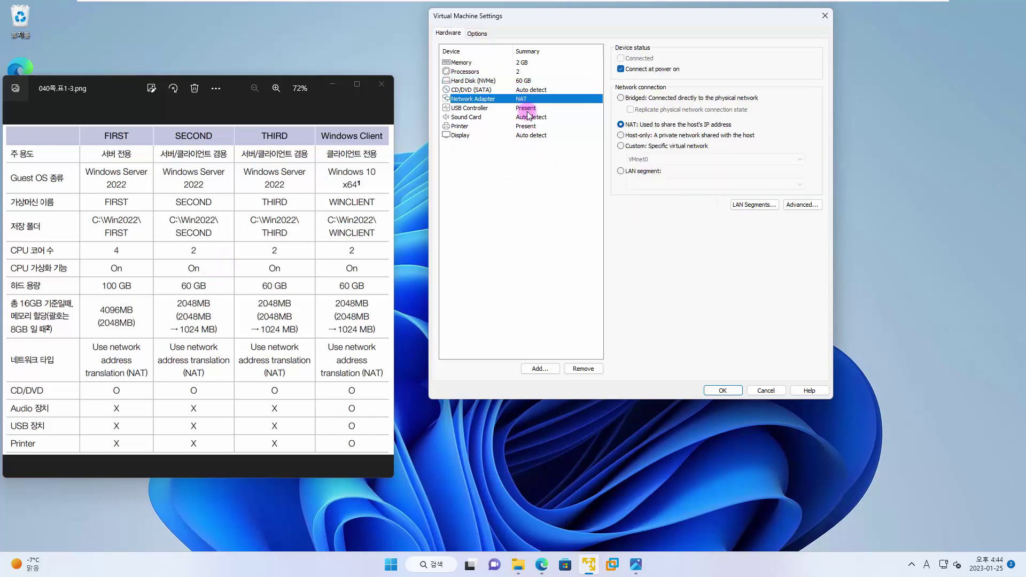
left_click(528, 108)
left_click(587, 370)
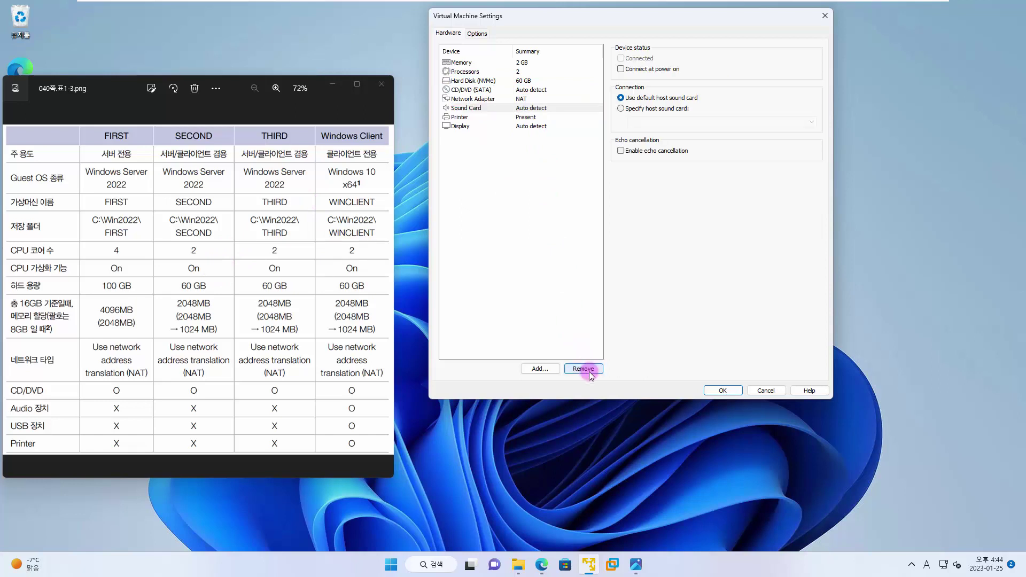
left_click(589, 372)
left_click(590, 373)
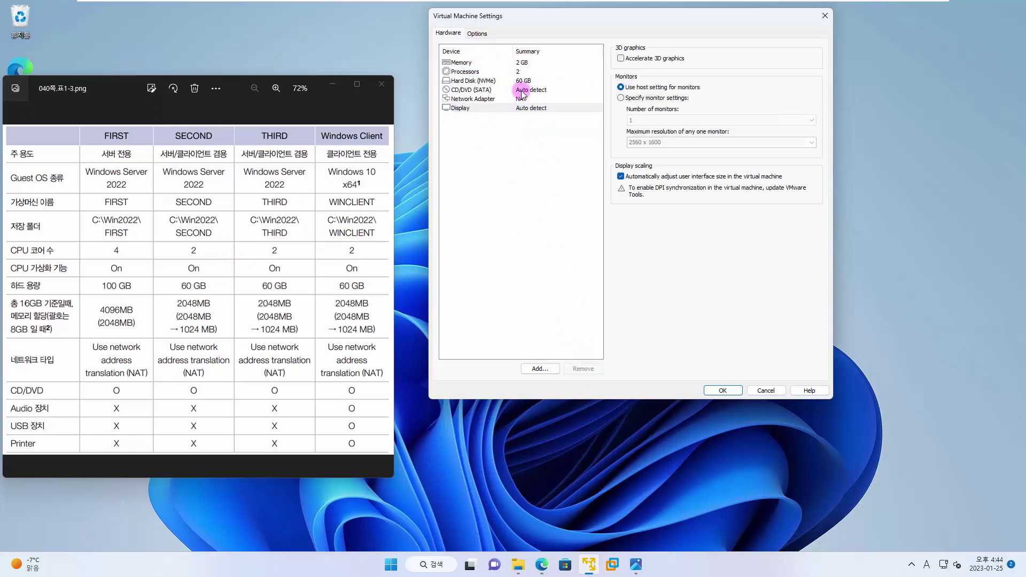
left_click(724, 391)
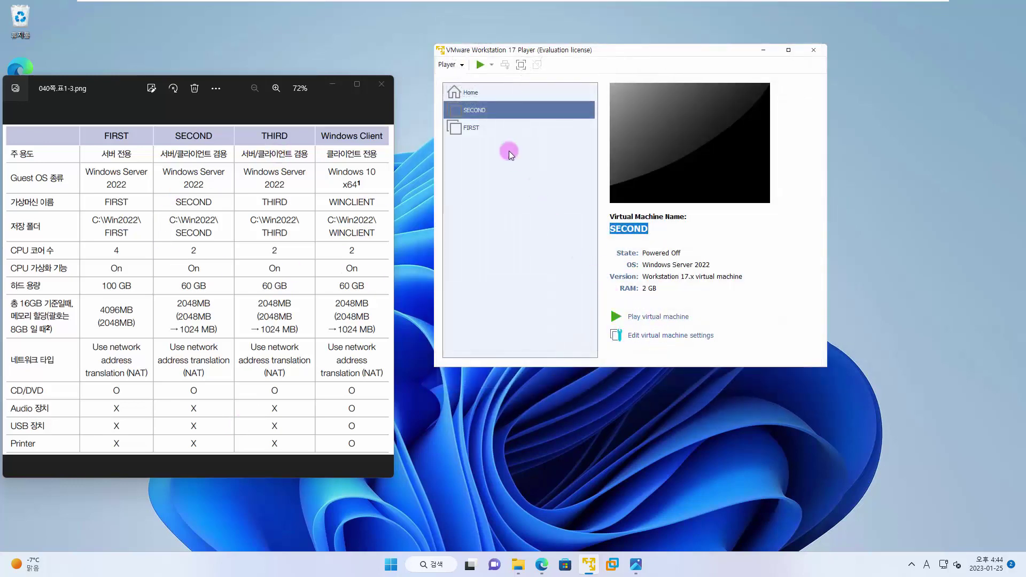
Step: Start creating a third virtual machine with the operating system installed later and Windows Server 2022 as the guest system
left_click(506, 94)
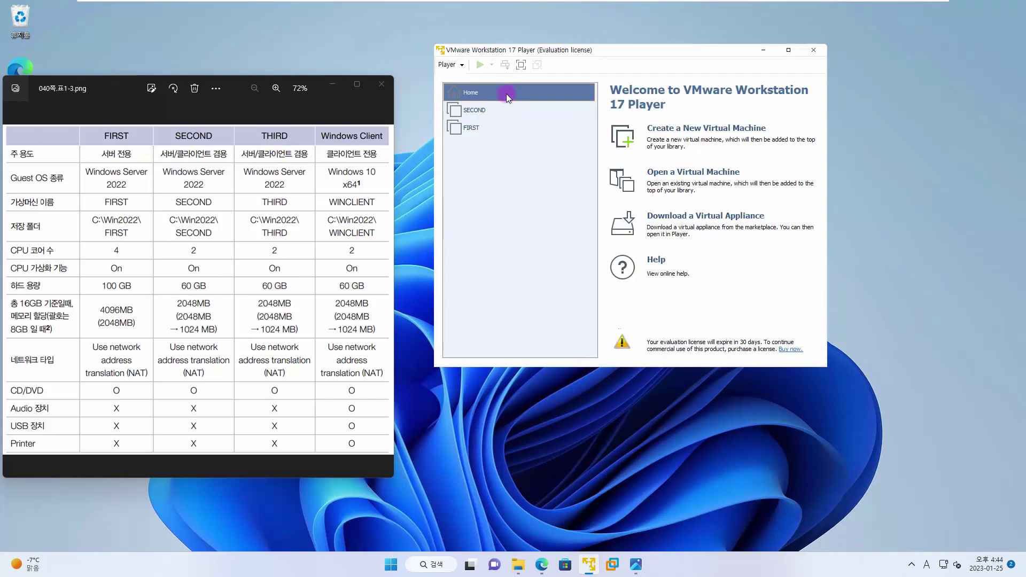
left_click(688, 134)
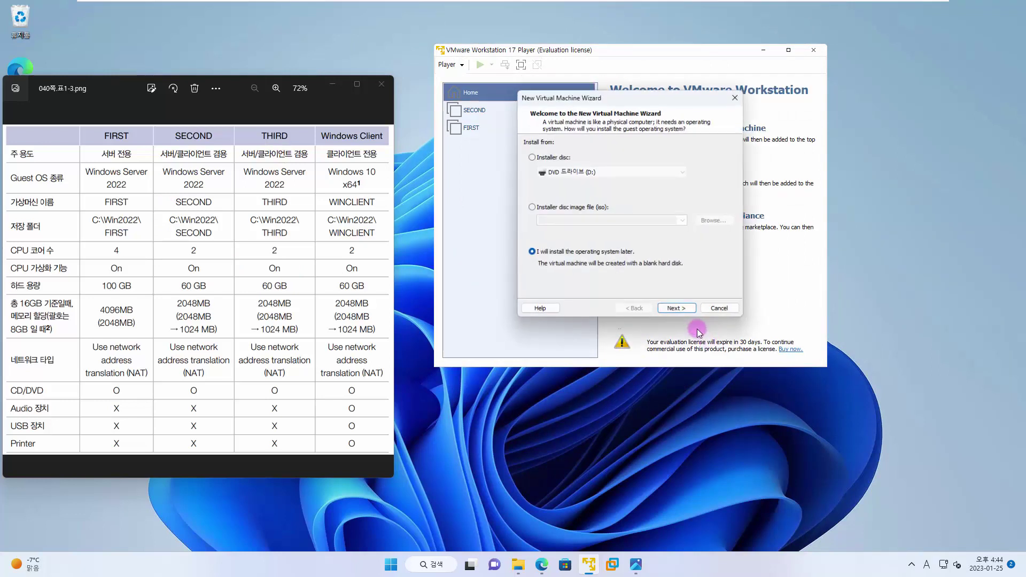
left_click(680, 310)
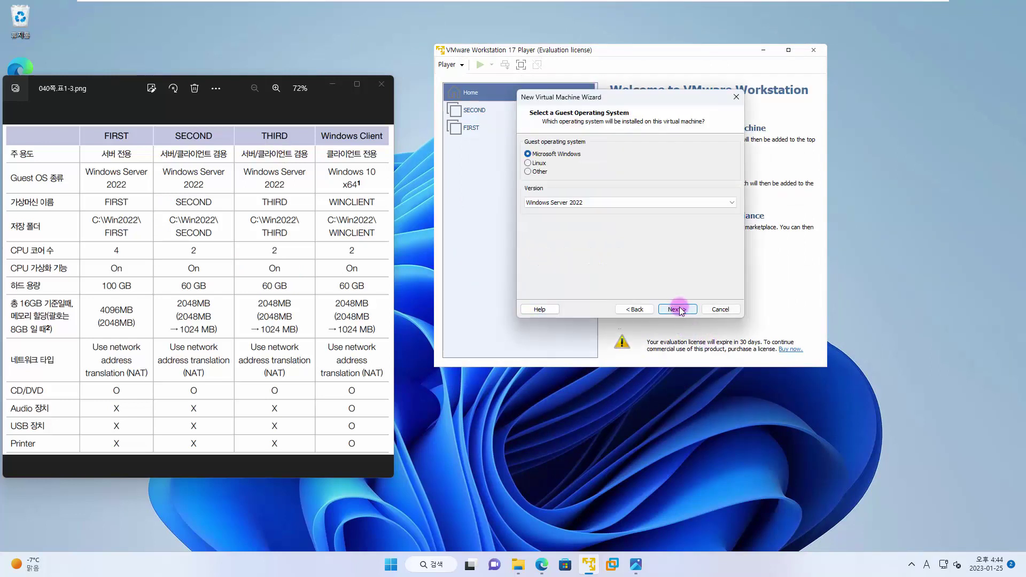
left_click(678, 310)
Step: Name the virtual machine THIRD and set its location to C:\Win2022\THIRD
type("THIR")
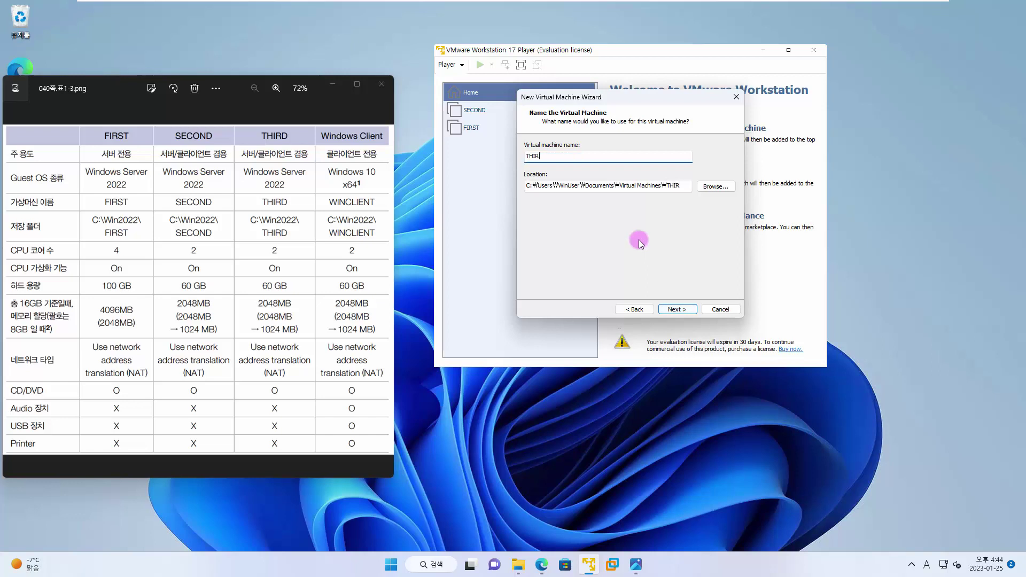
type("D")
left_click_drag(688, 185, 503, 185)
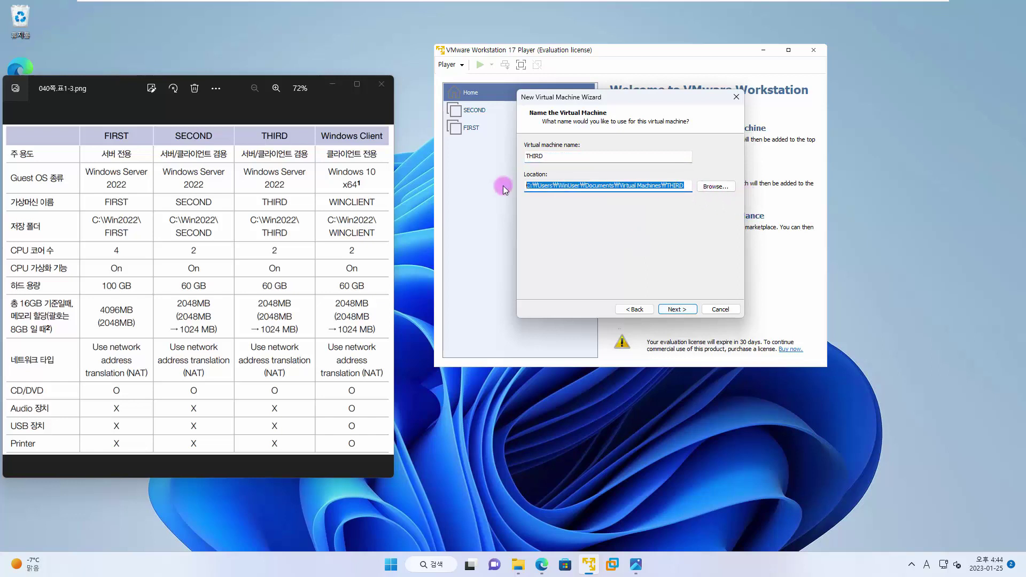
type("W")
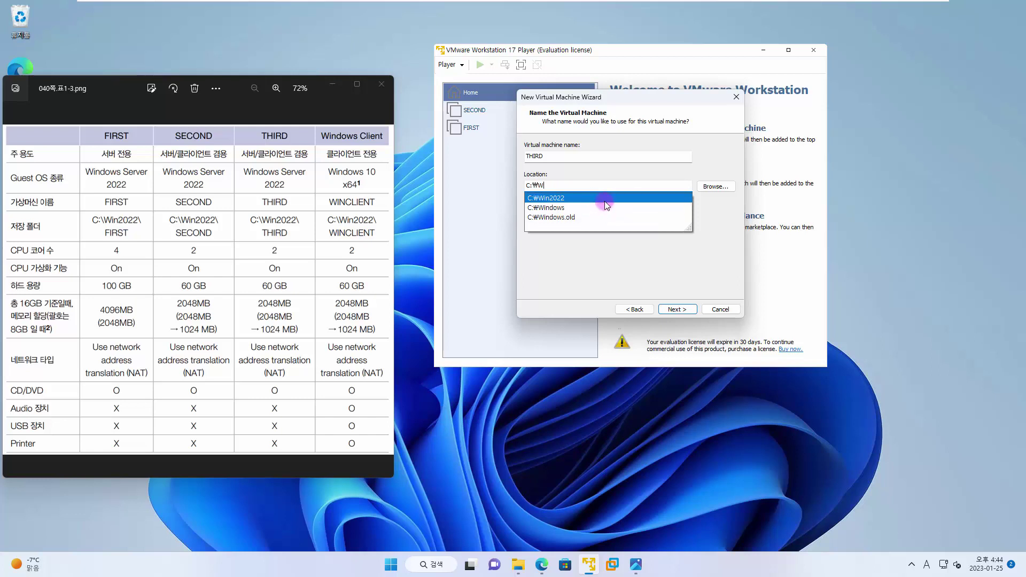
left_click(603, 198)
type("\\T")
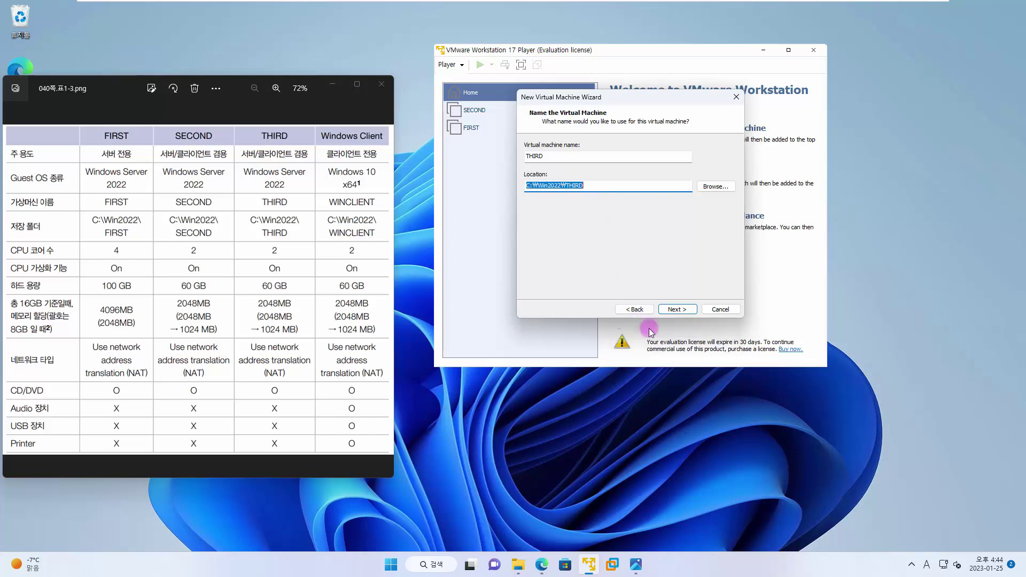
left_click(679, 309)
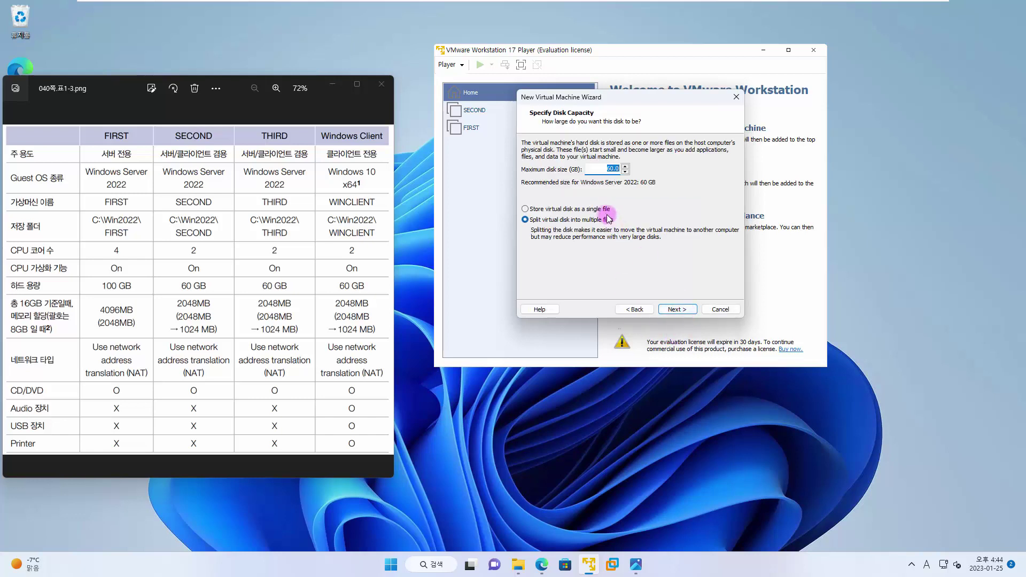
Step: Store THIRD's 60 GB virtual disk as a single file and finish creating the virtual machine
left_click(526, 209)
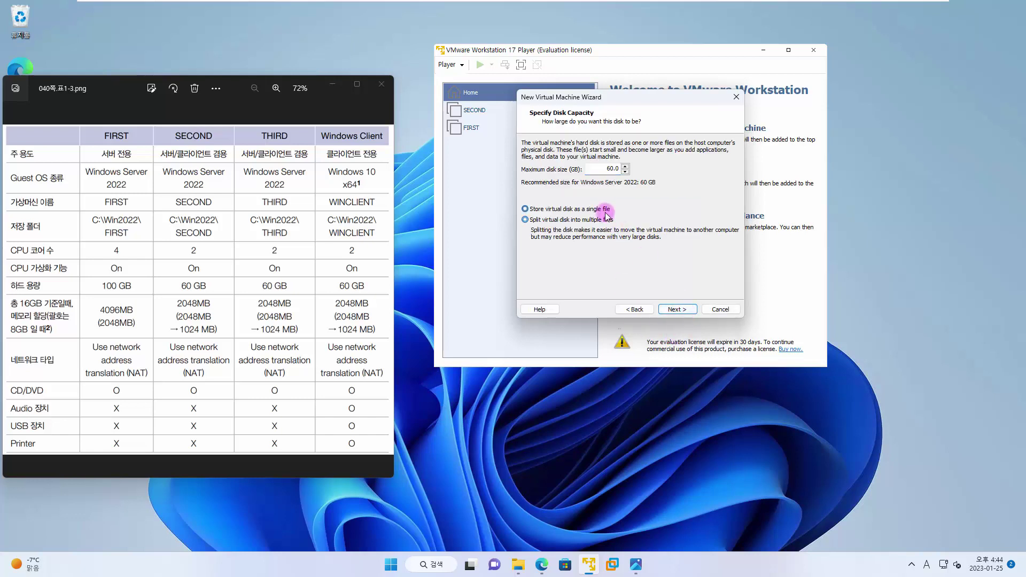
left_click(679, 309)
left_click(684, 310)
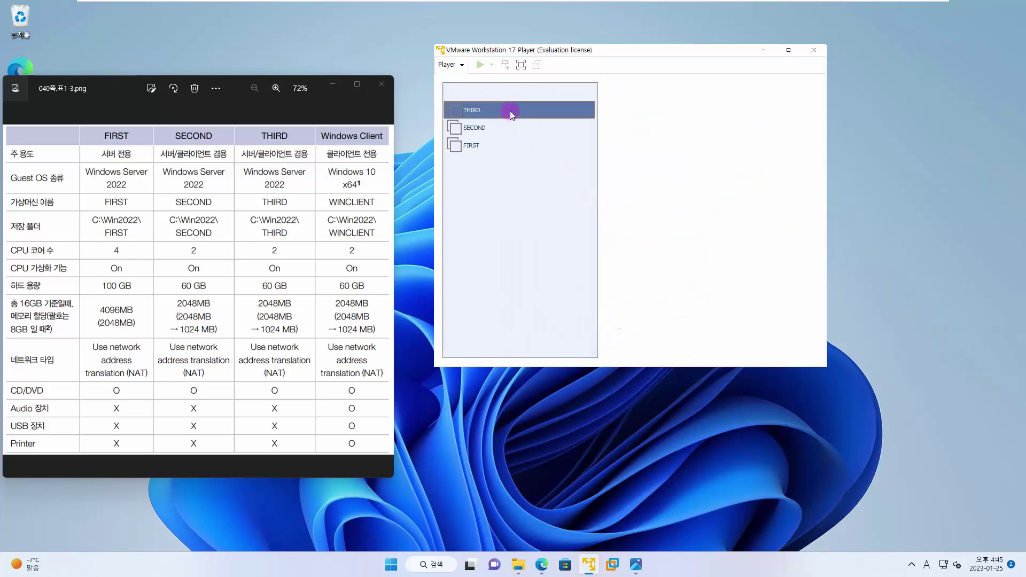
Step: Enable Virtualize Intel VT-x/EPT or AMD-V/RVI and Virtualize CPU performance counters in the processor settings of the THIRD virtual machine
left_click(704, 337)
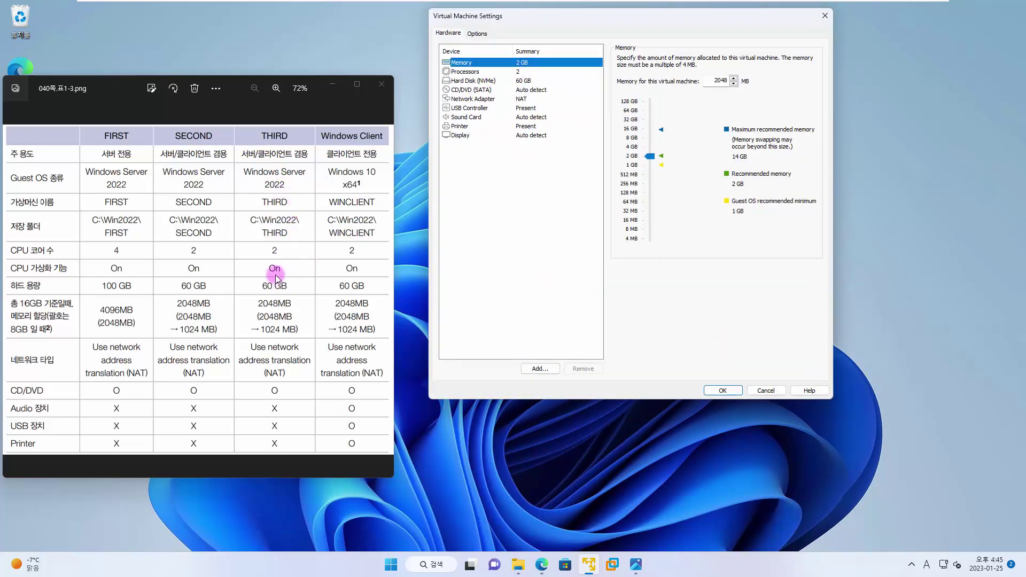
left_click(507, 74)
left_click(677, 89)
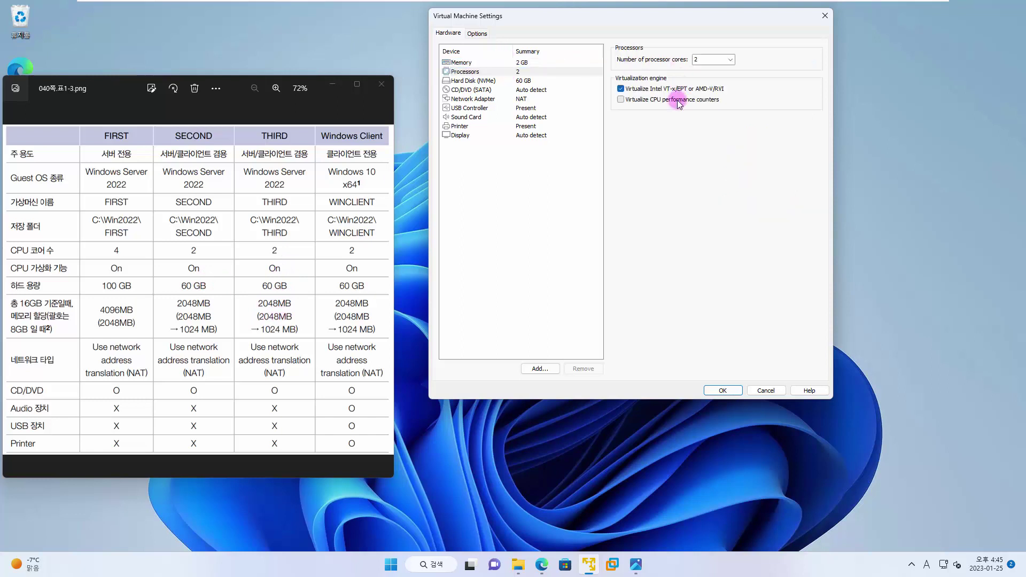
left_click(678, 100)
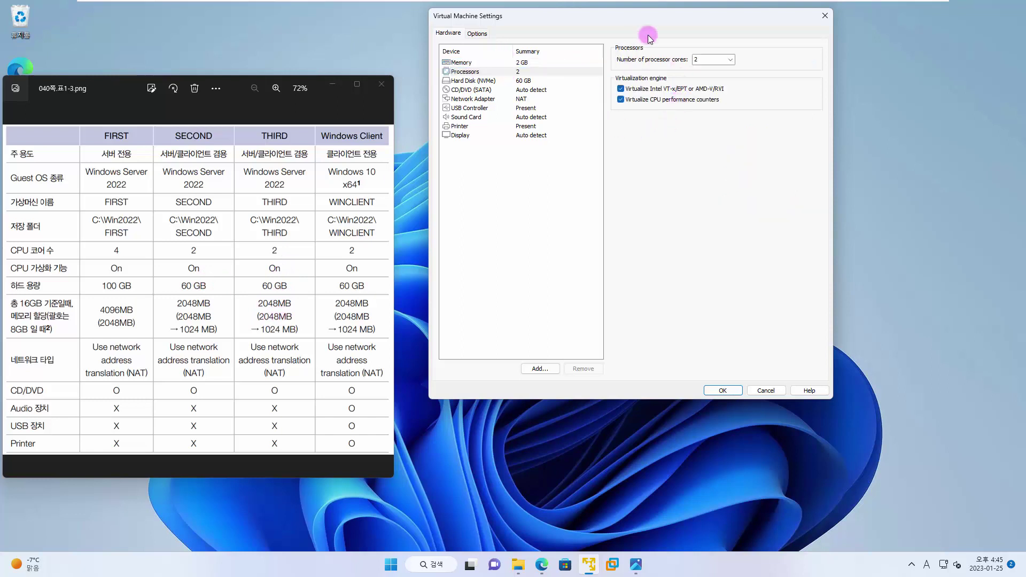
Step: Remove the USB controller, sound card and printer from the THIRD virtual machine and save its settings
left_click(537, 83)
left_click(519, 99)
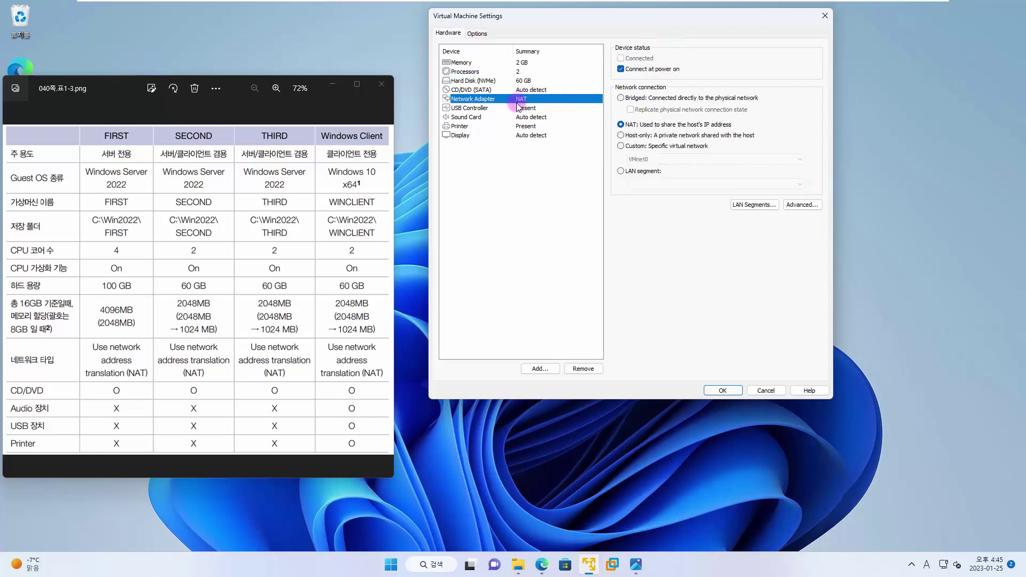
left_click(518, 109)
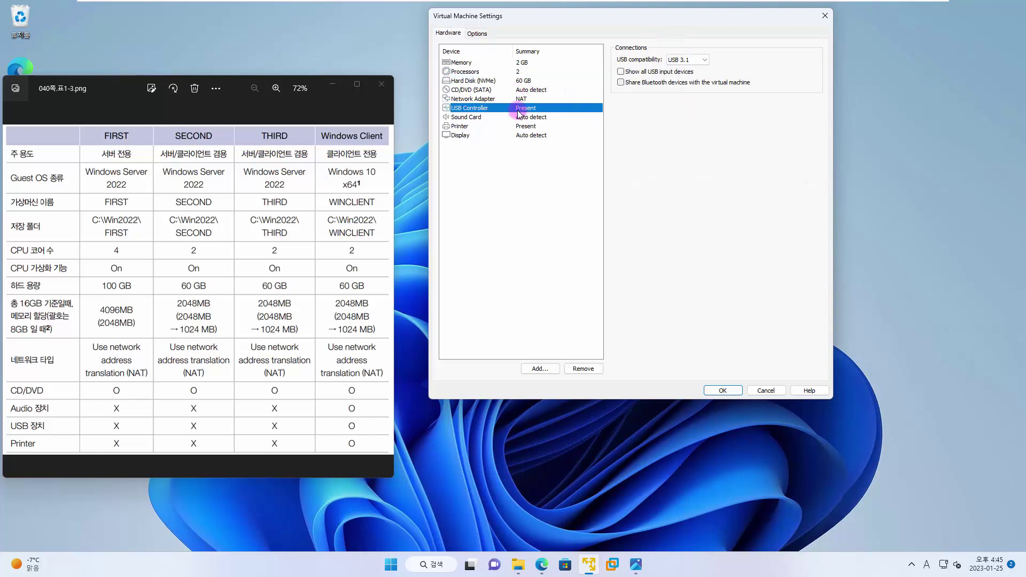
left_click(590, 369)
left_click(591, 369)
left_click(591, 369)
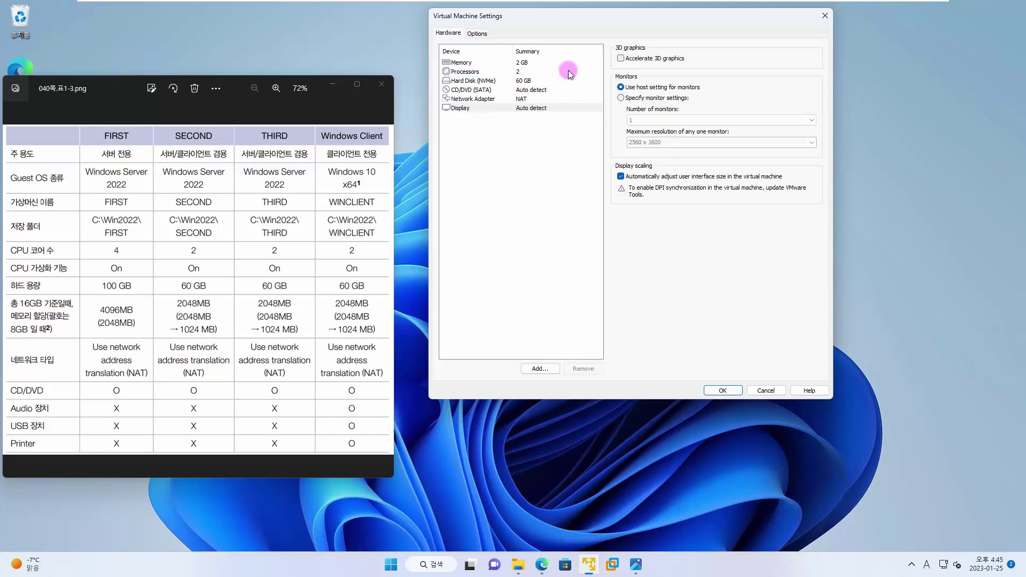
left_click(728, 393)
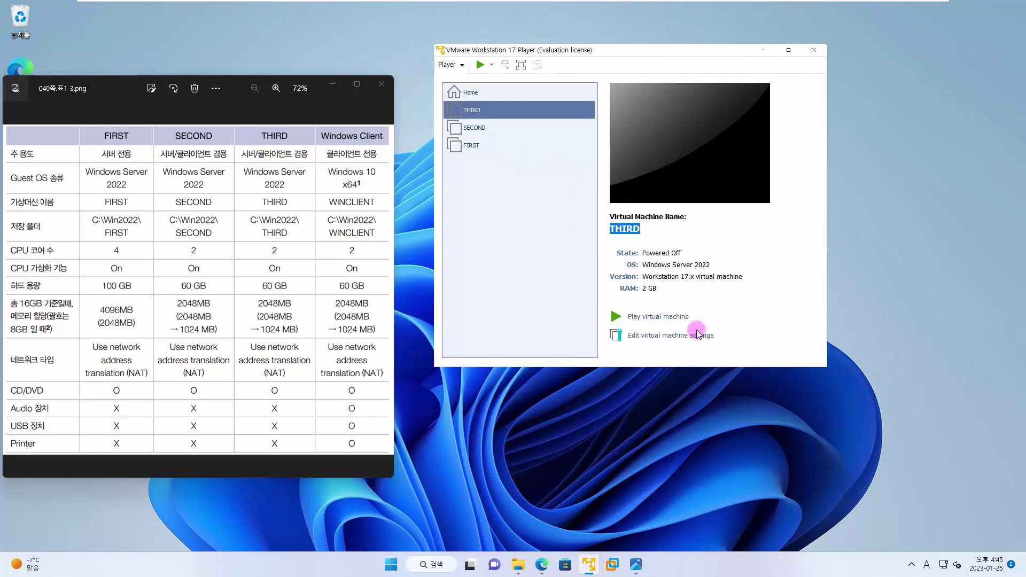
Step: Start creating a fourth virtual machine with the operating system installed later and Windows 10 x64 as the guest system
left_click(525, 92)
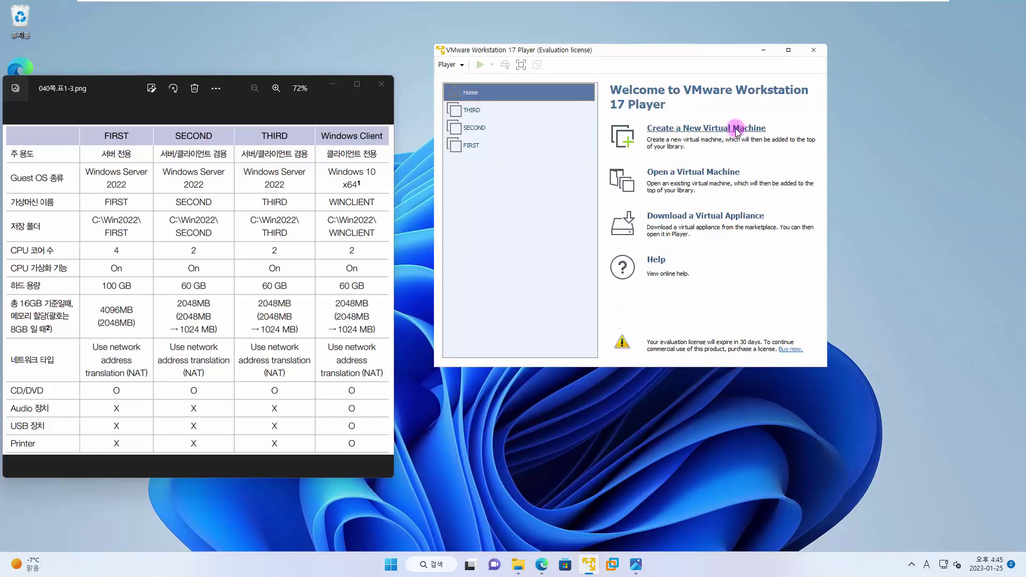
left_click(717, 129)
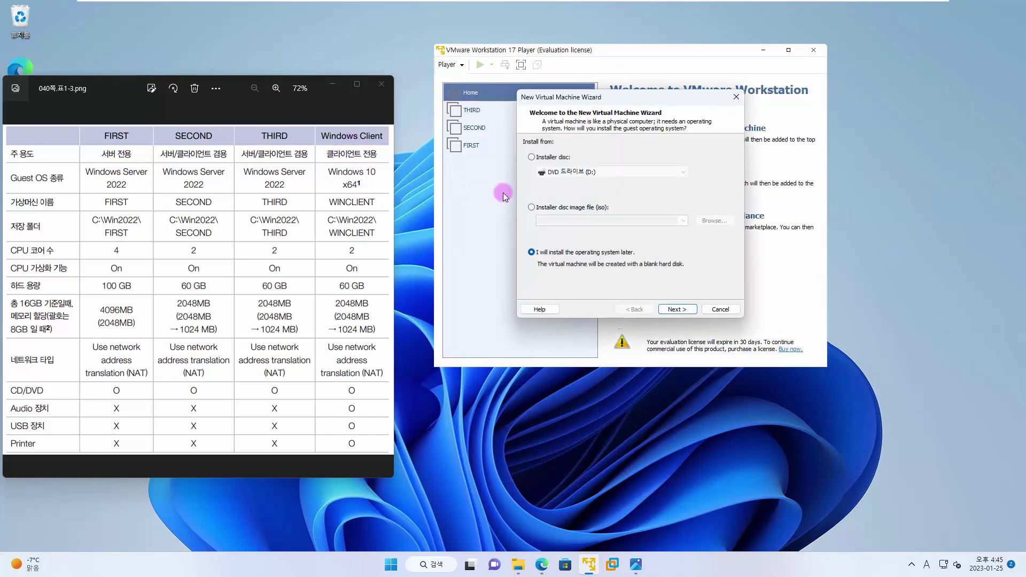
left_click(675, 310)
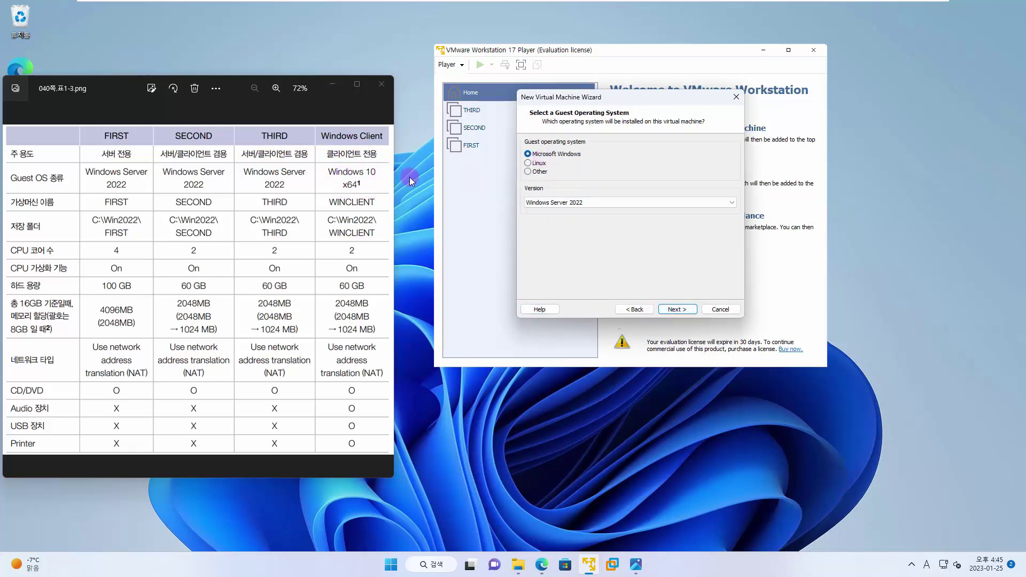
left_click(627, 203)
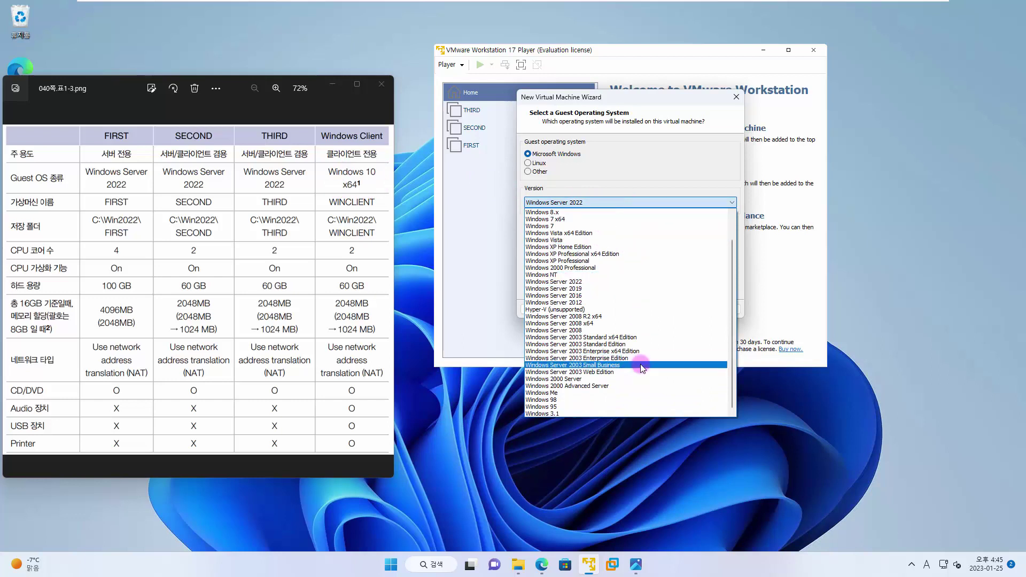
scroll(643, 315, "up", 1)
scroll(643, 312, "up", 1)
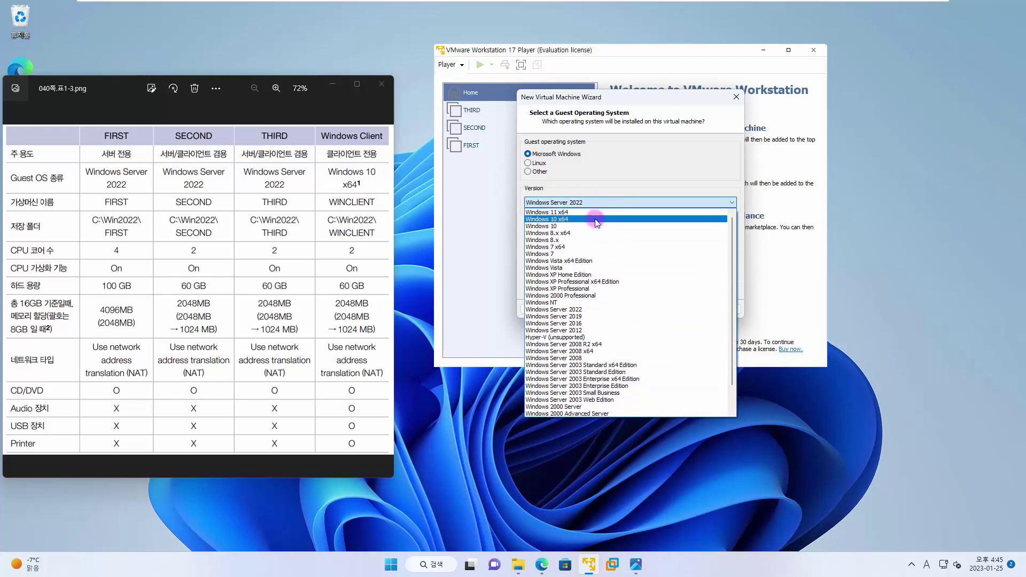
left_click(597, 220)
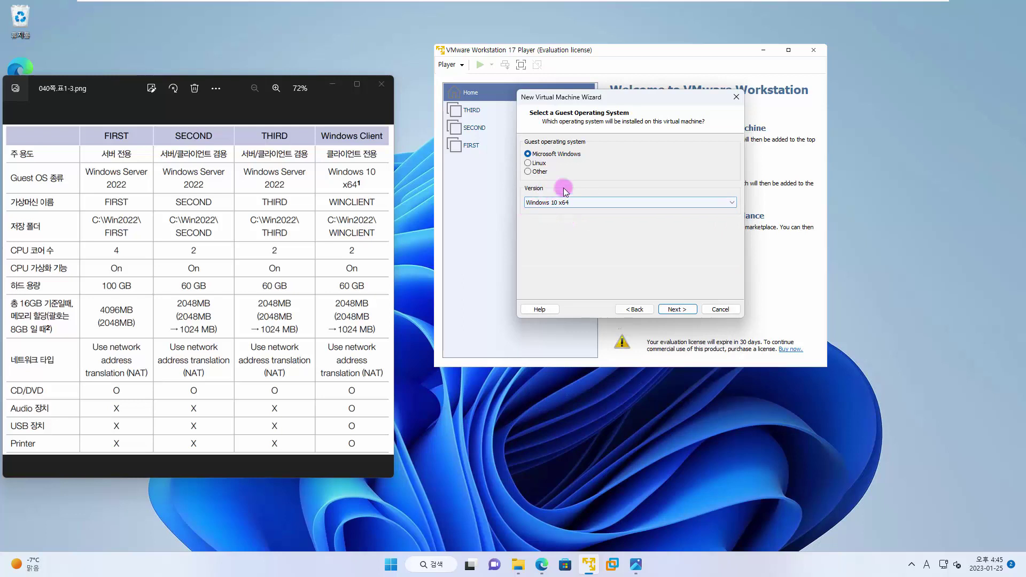
left_click(677, 310)
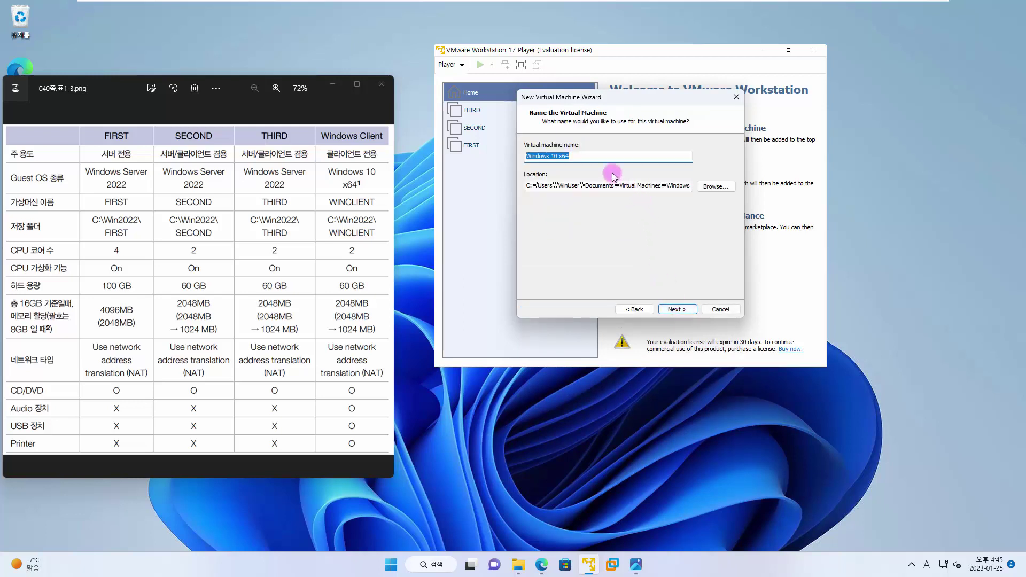
Step: Name the virtual machine WINCLIENT and set its location to C:\Win2022\WINCLIENT
type("WinCli")
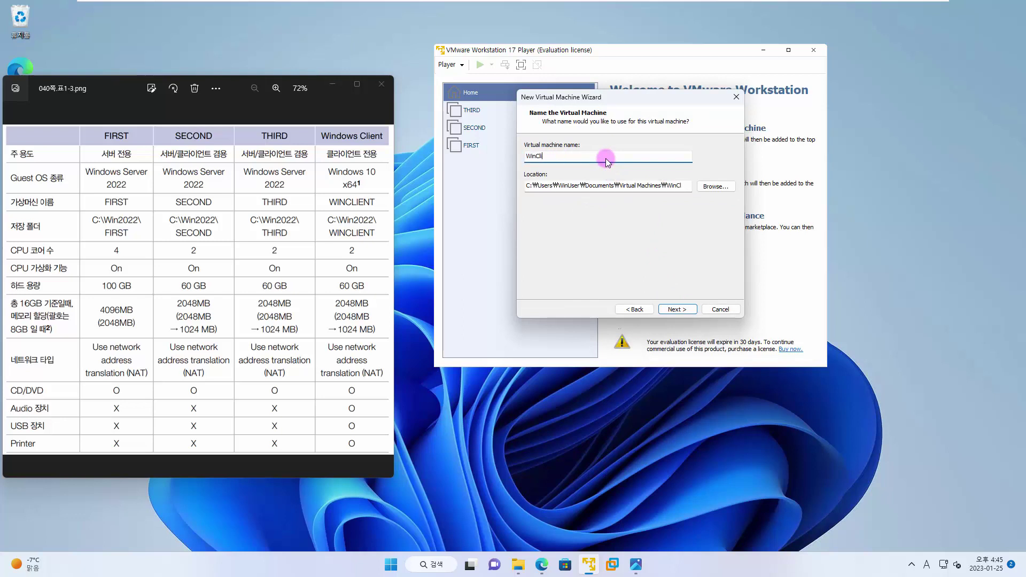
type("ent")
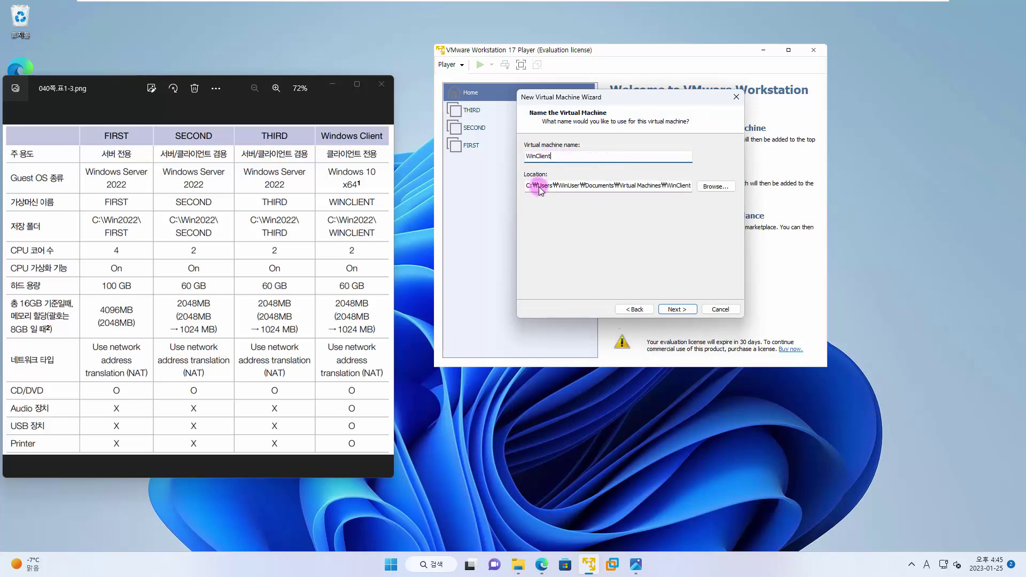
left_click_drag(540, 186, 820, 187)
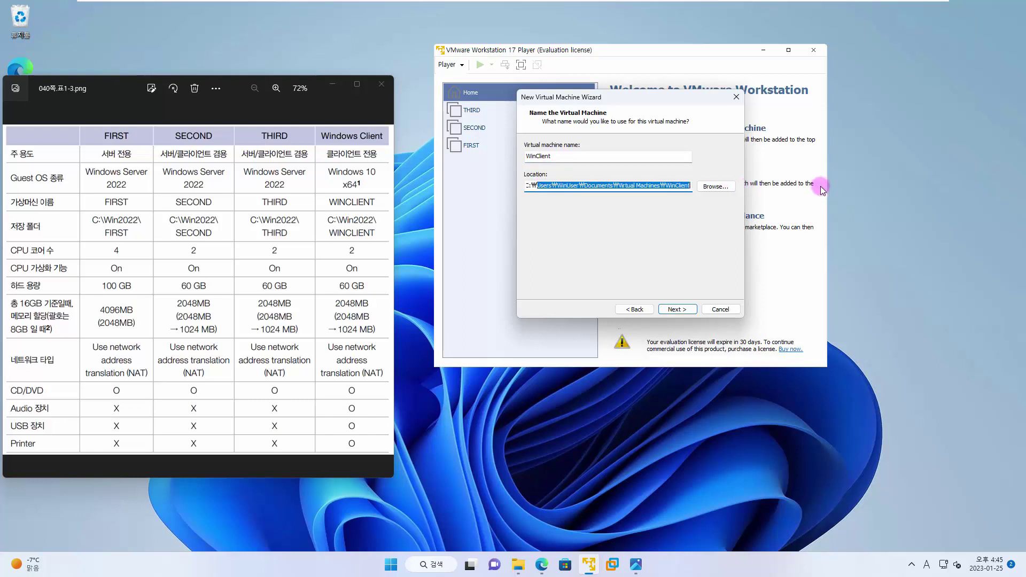
type("w")
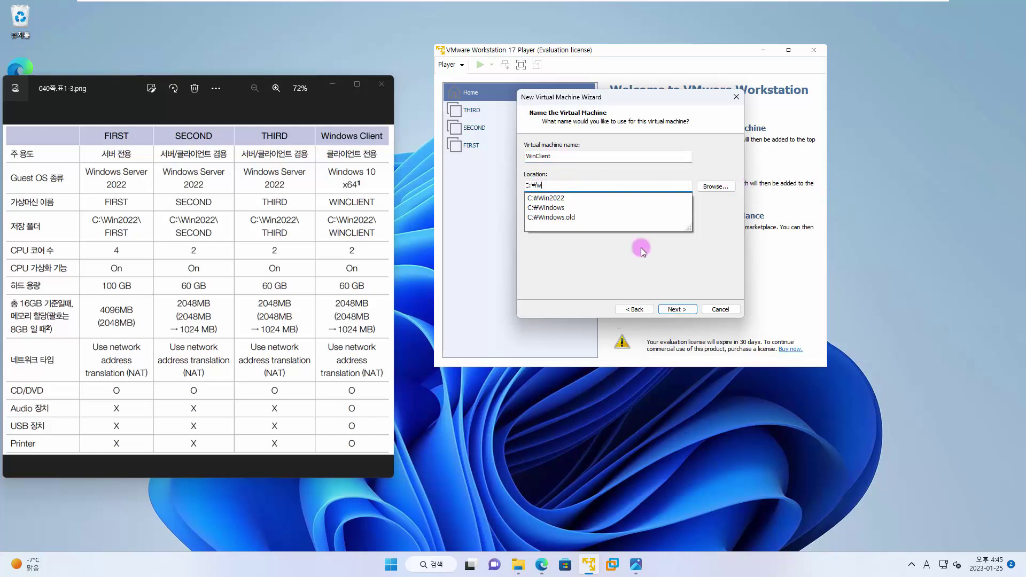
left_click(597, 199)
type("\\w")
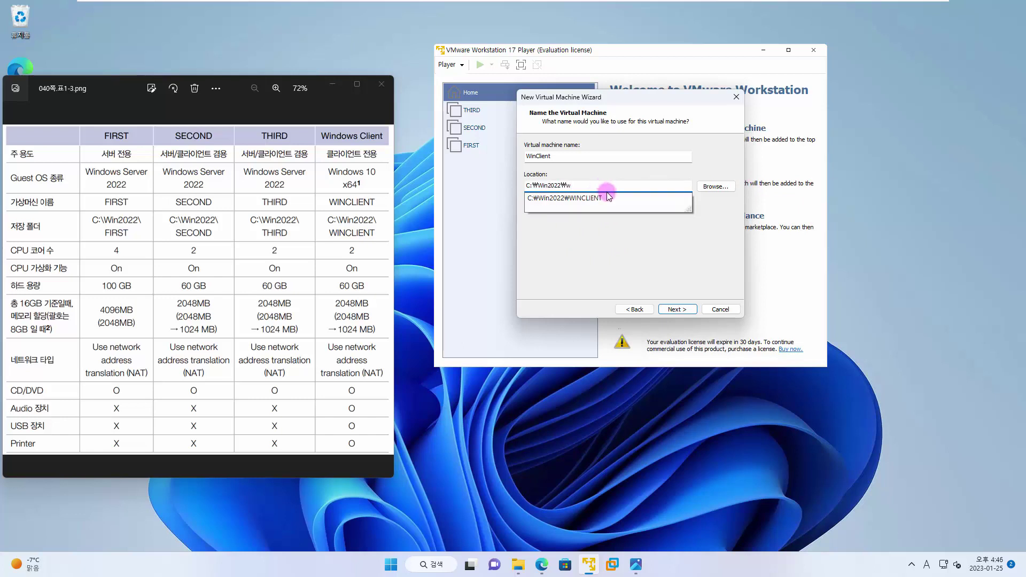
left_click(607, 197)
double_click(567, 161)
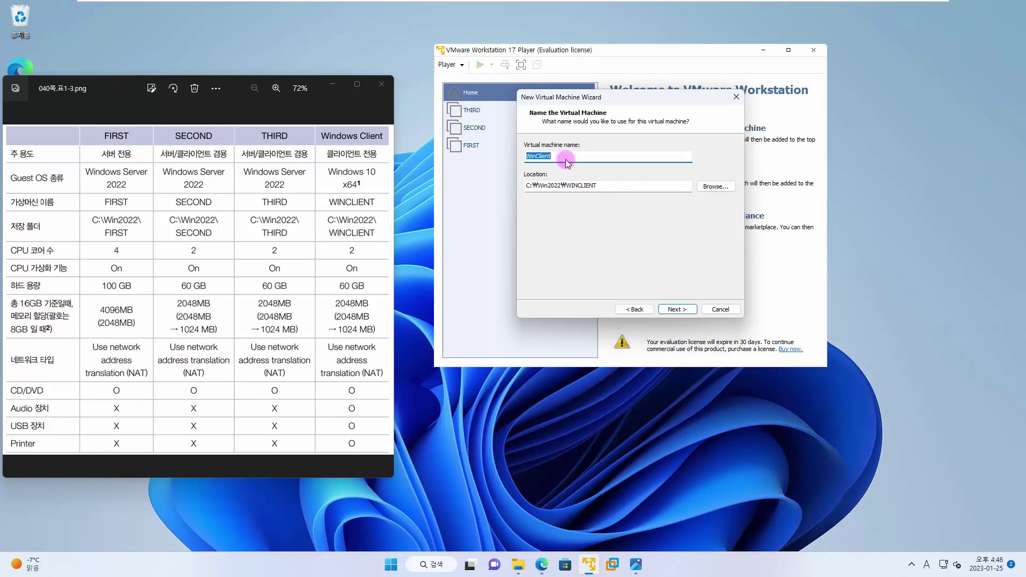
type("WINCLIENT")
left_click(677, 310)
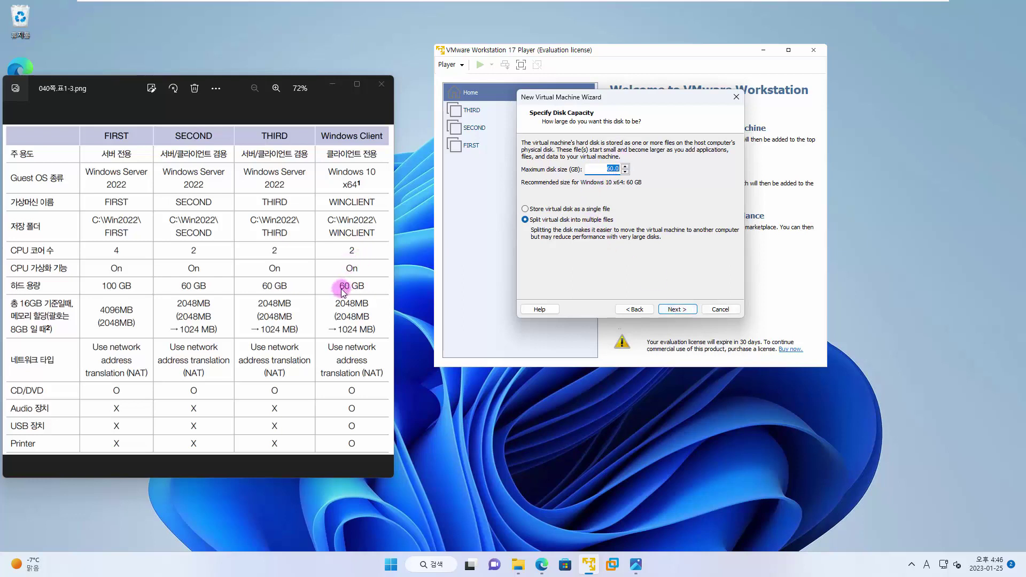
Step: Store WINCLIENT's 60 GB virtual disk as a single file and finish creating the virtual machine
left_click(587, 209)
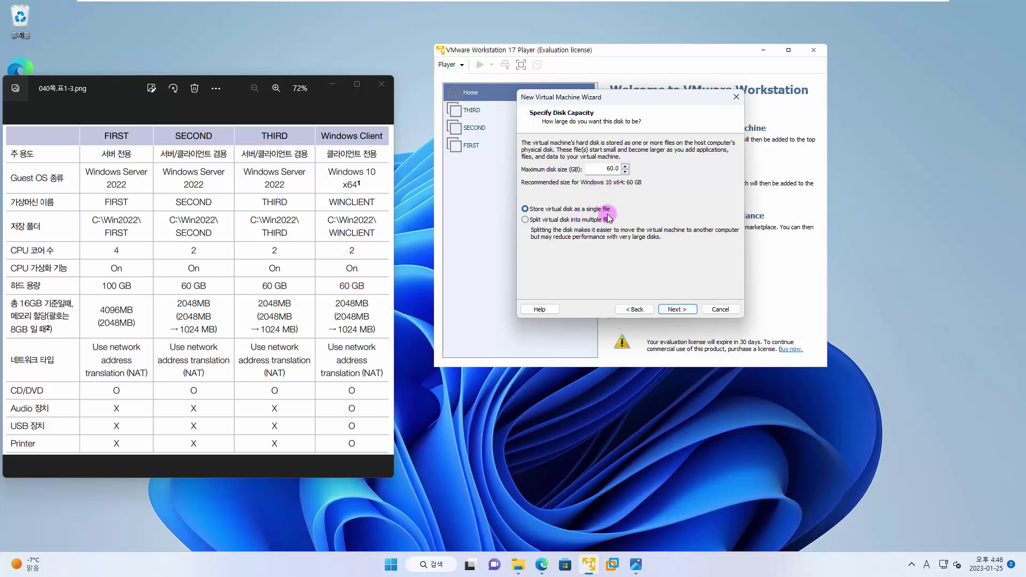
left_click(678, 310)
left_click(678, 310)
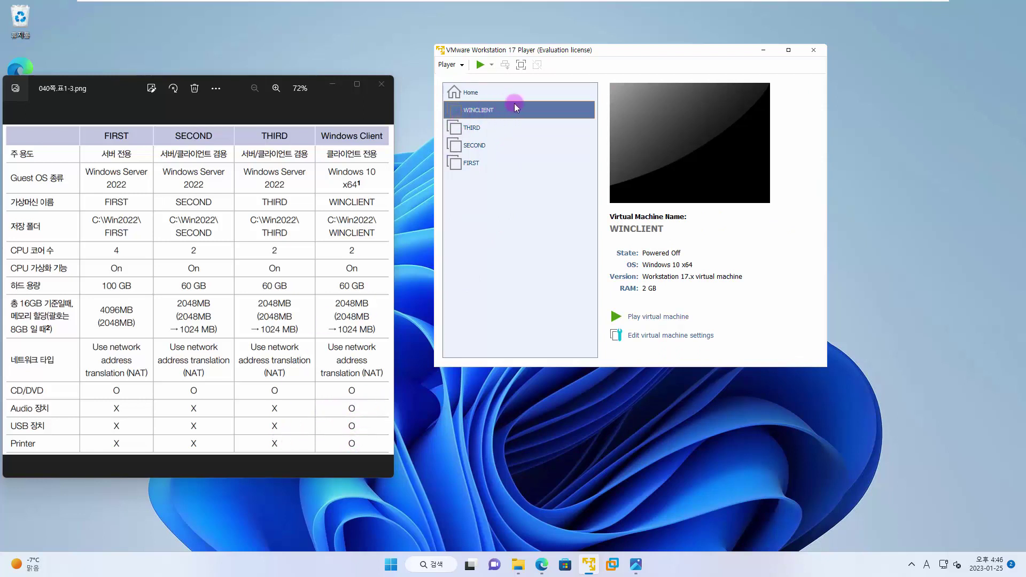
Step: Remove the USB controller, sound card and printer from the WINCLIENT virtual machine and save its settings
left_click_drag(668, 229, 518, 230)
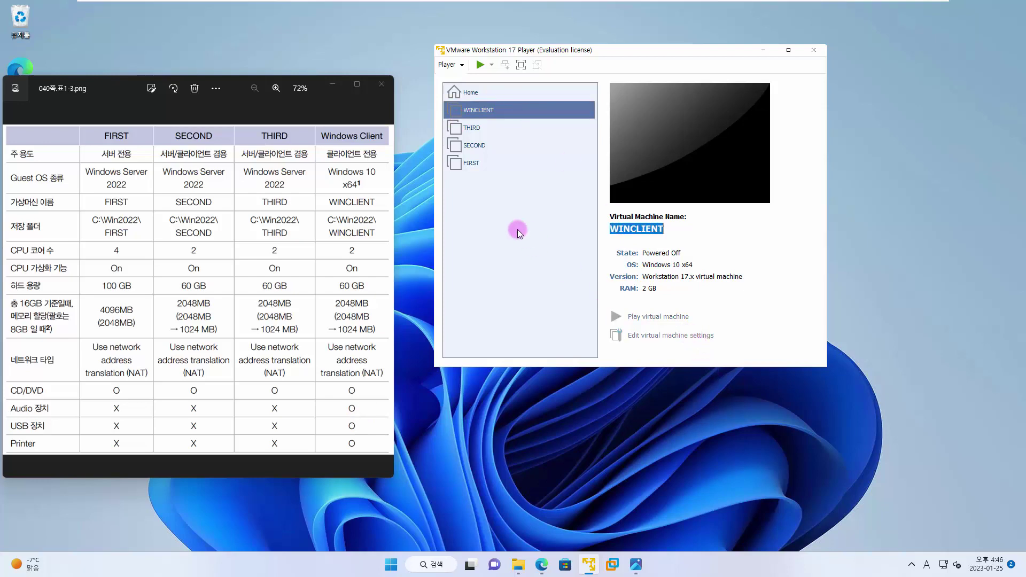
key("ctrl+d")
left_click(490, 109)
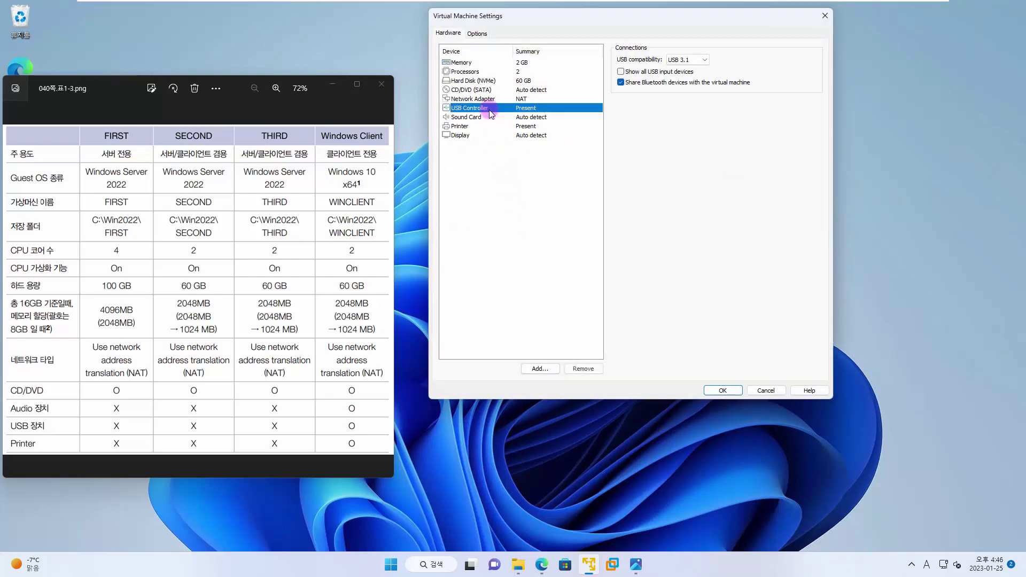
left_click(491, 122)
left_click(499, 116)
left_click(503, 109)
left_click(583, 368)
left_click(583, 369)
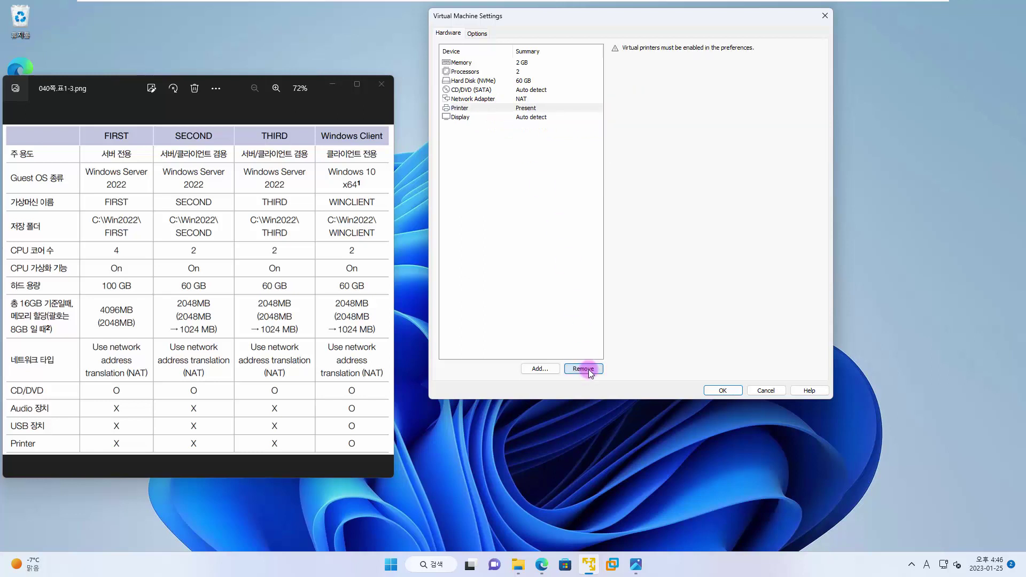
left_click(584, 369)
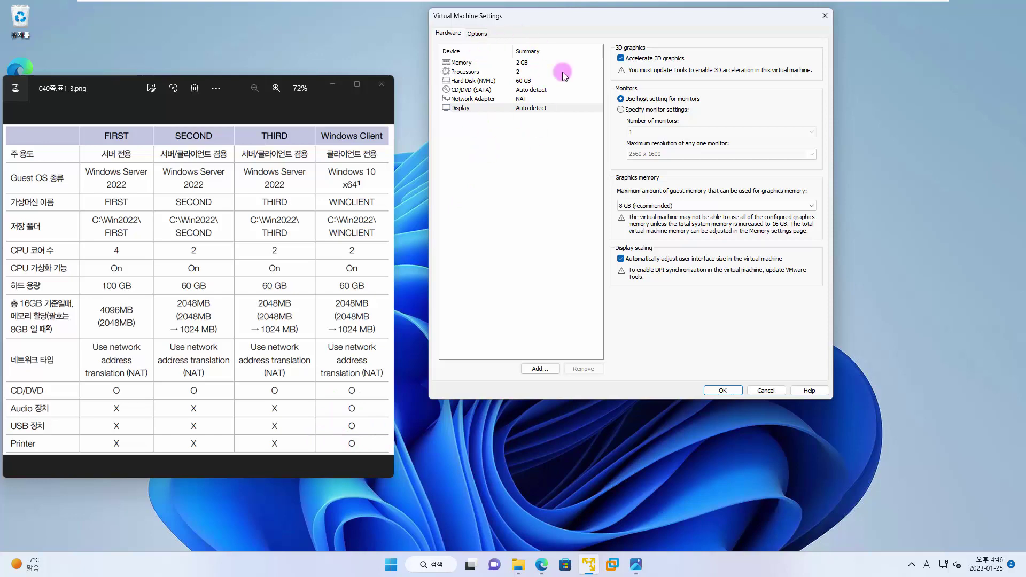
left_click(719, 390)
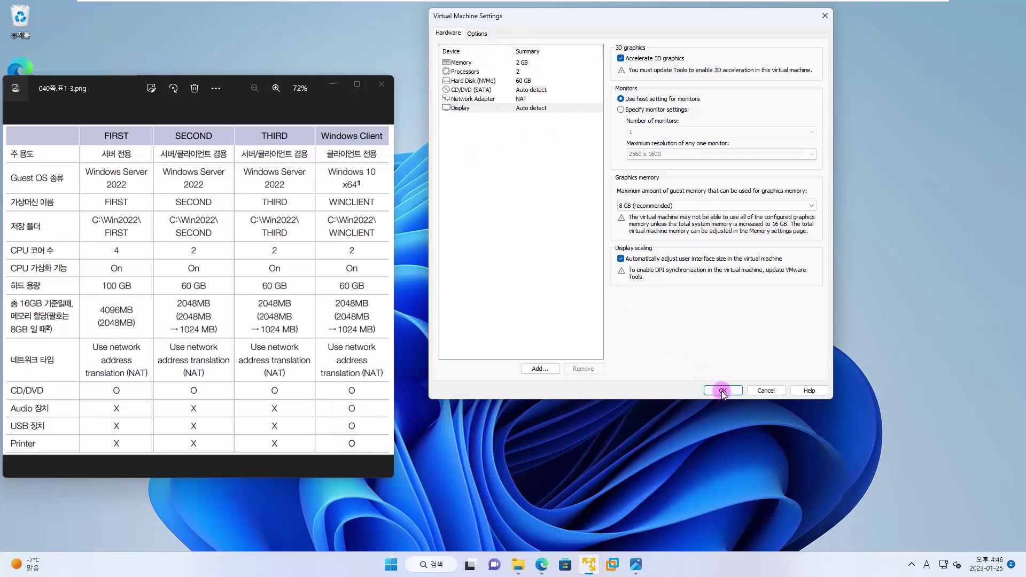
left_click(547, 233)
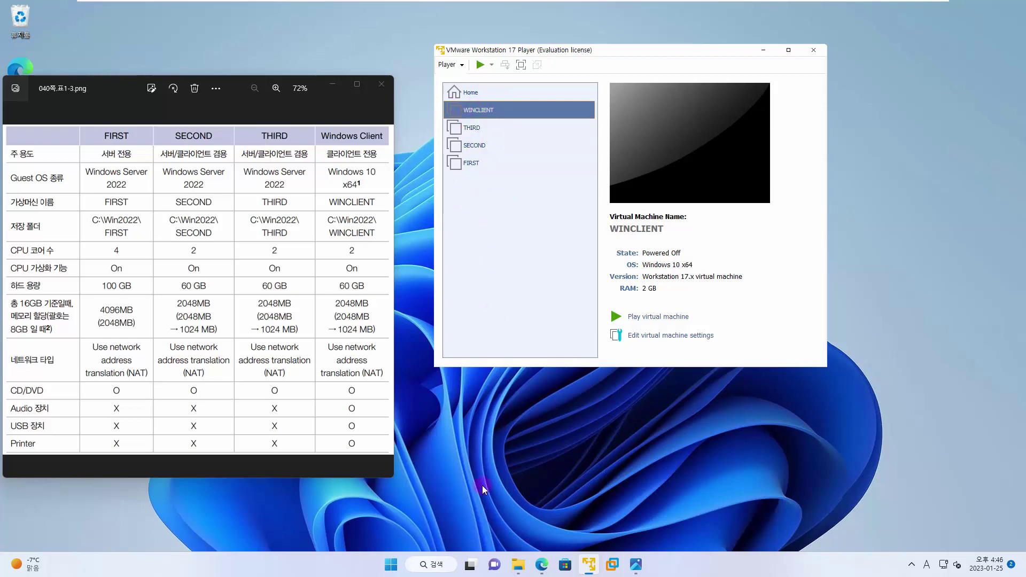
mouse_move(518, 565)
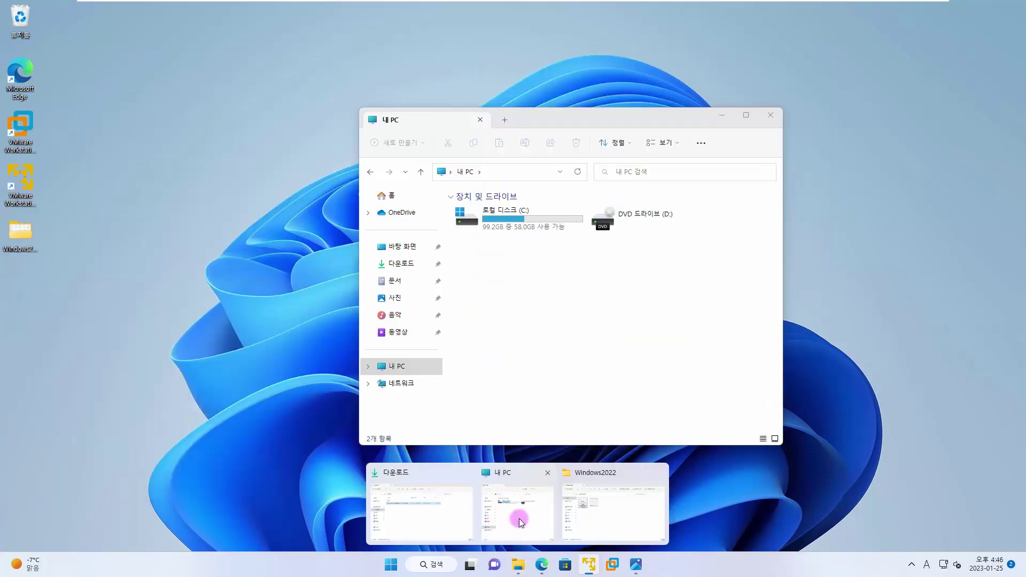
left_click(518, 519)
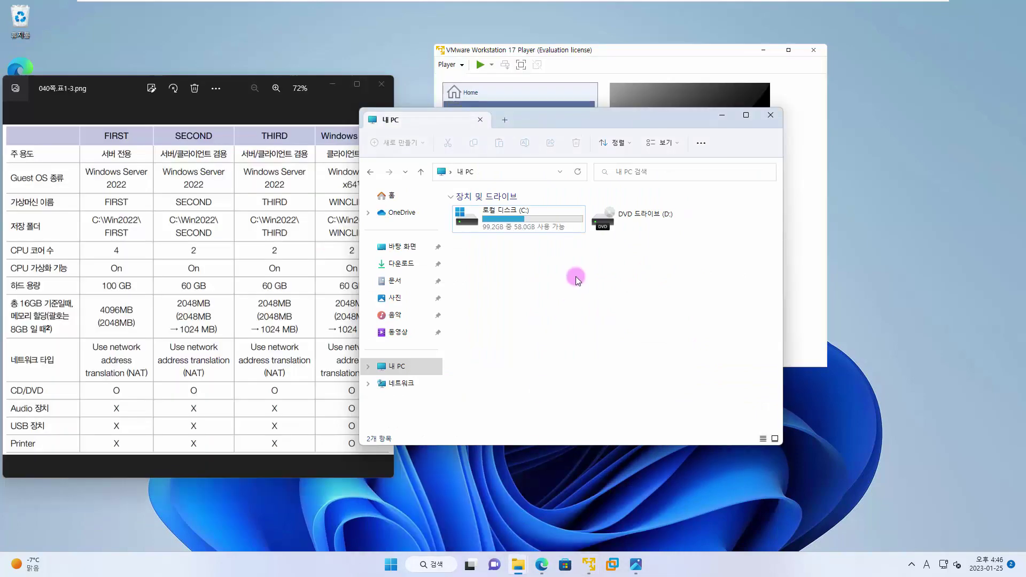
left_click(723, 117)
Step: Switch to File Explorer and examine the virtual machine files in C:\Win2022\FIRST, selecting FIRST.vmdk to check the disk file's size
mouse_move(538, 574)
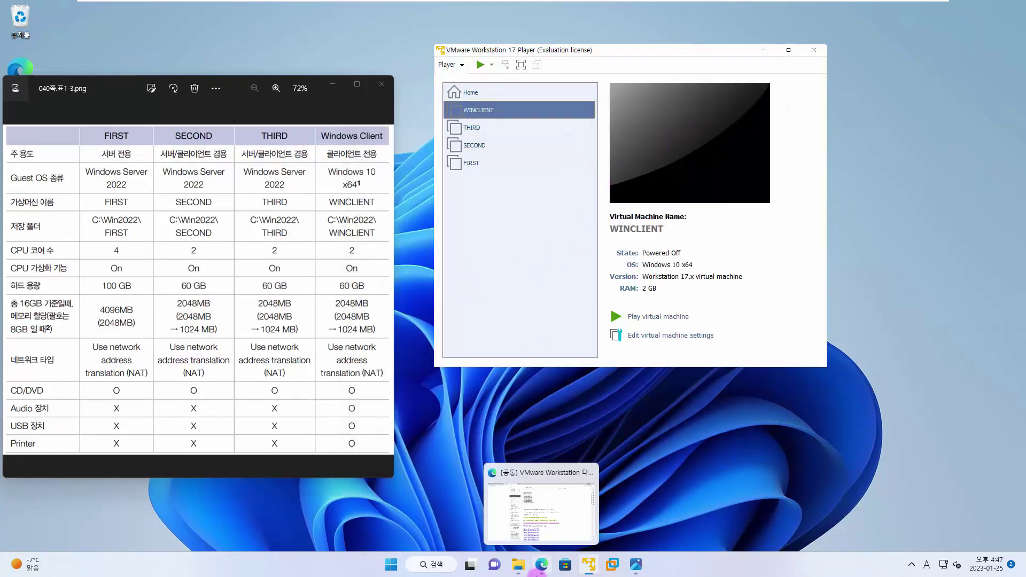
left_click(592, 527)
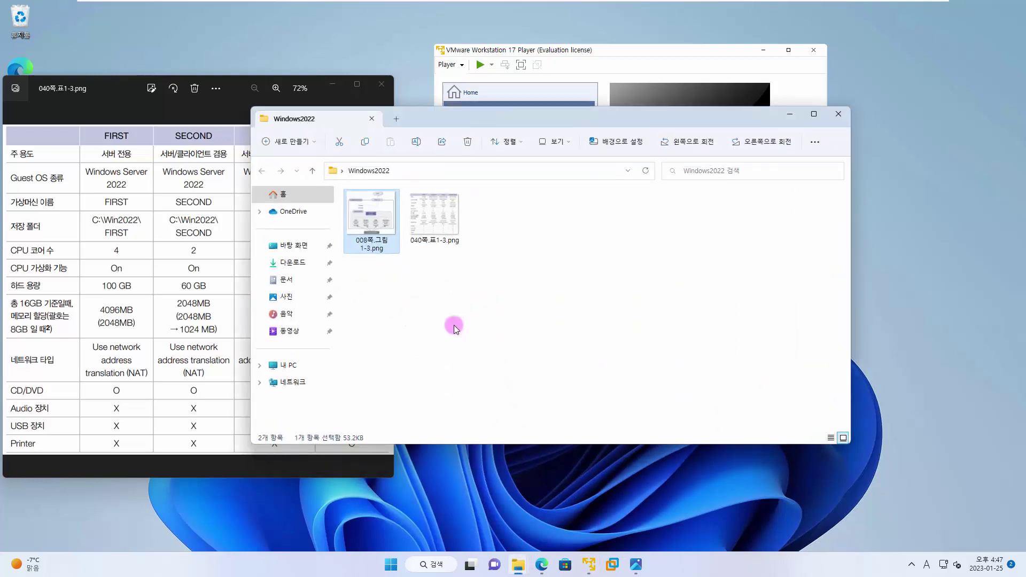
left_click(289, 365)
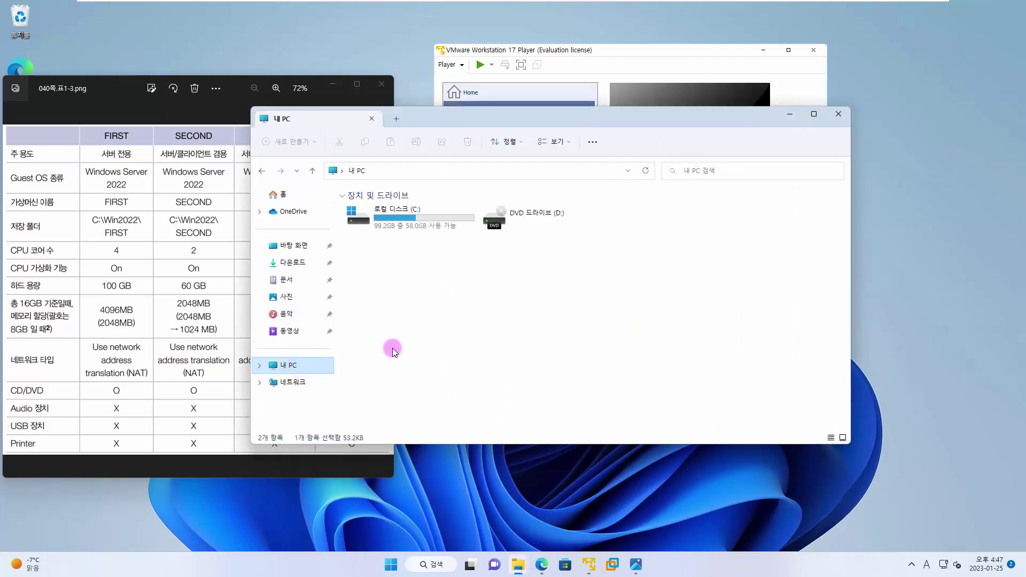
double_click(441, 227)
left_click(365, 263)
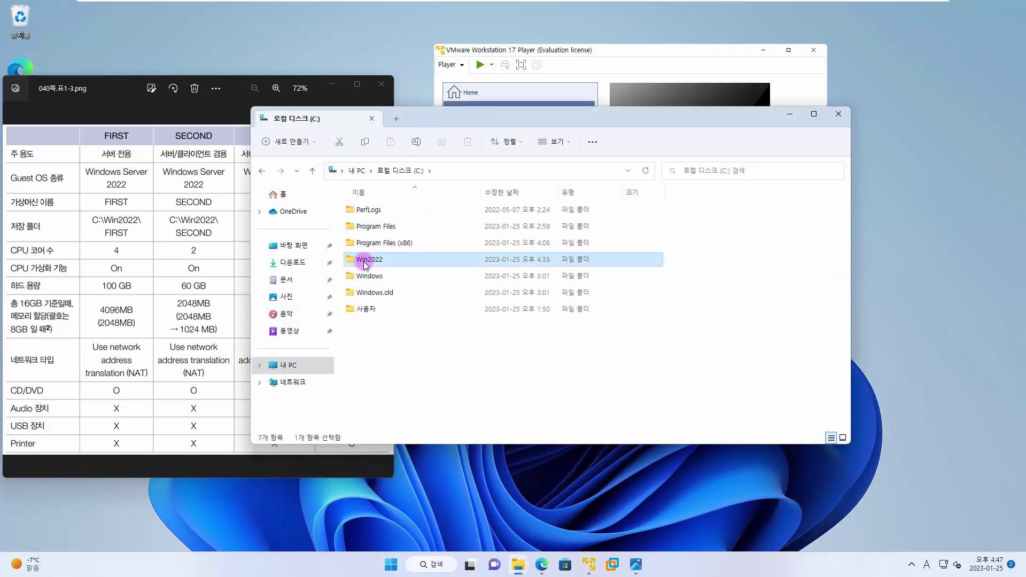
double_click(364, 262)
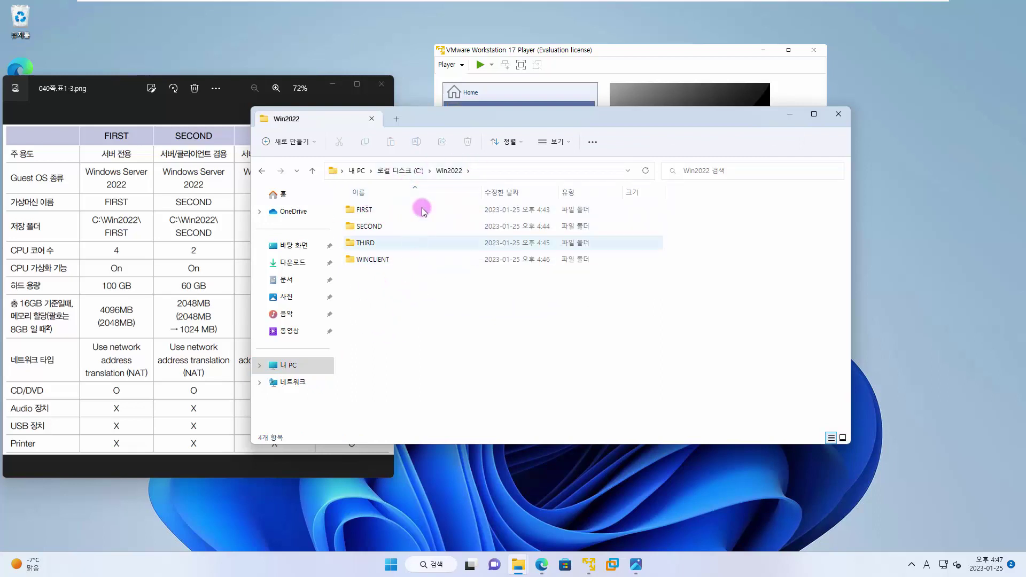
double_click(367, 208)
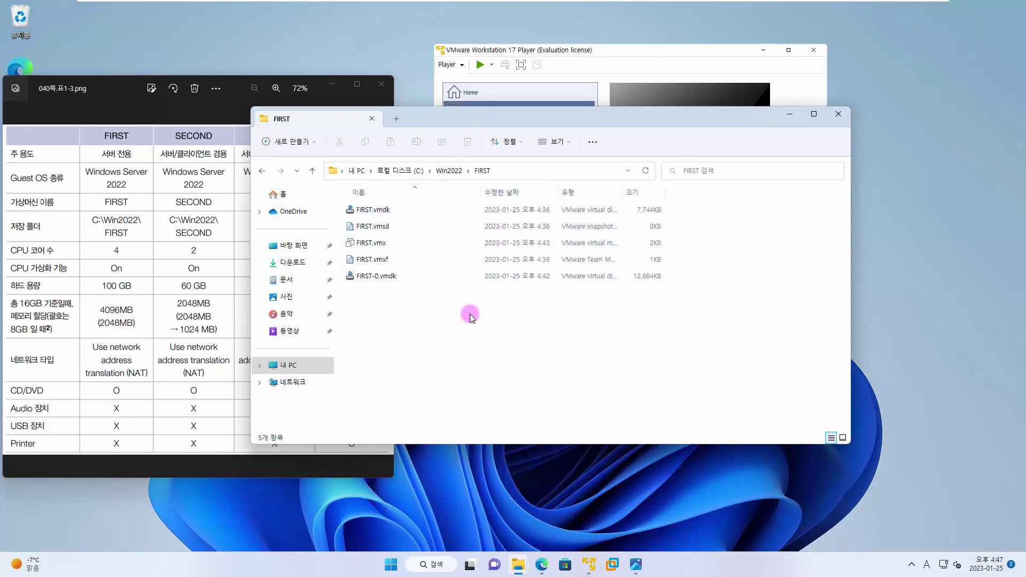
left_click(353, 210)
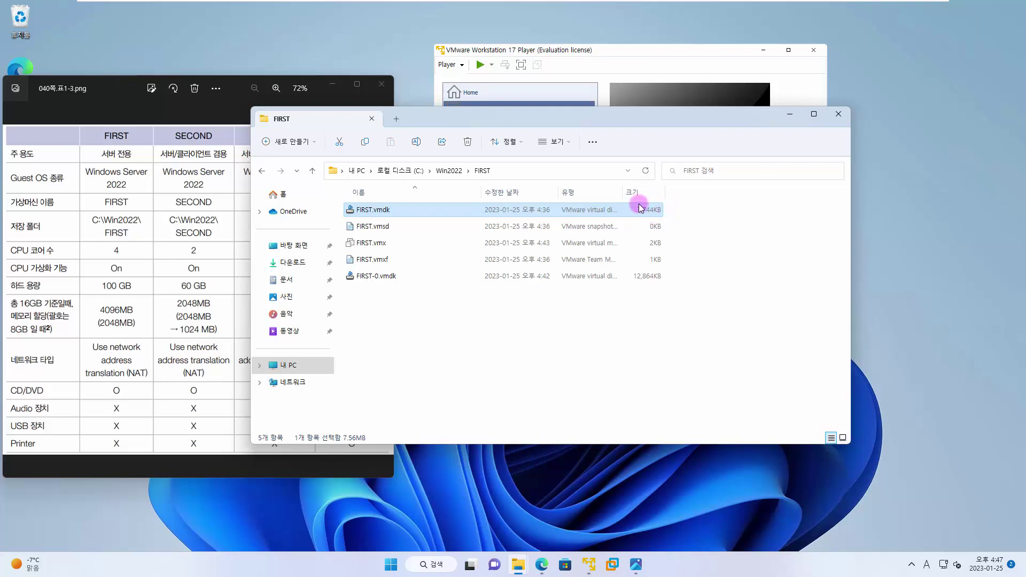
Step: Compare the FIRST.vmdk and FIRST-0.vmdk disk files in the FIRST folder by selecting each in turn
left_click(428, 281)
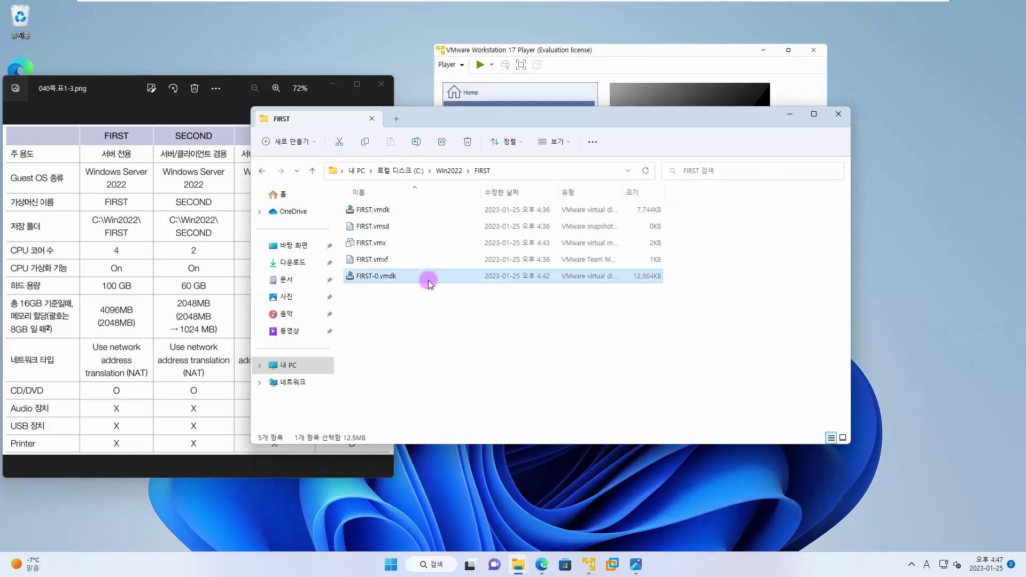
left_click(392, 214)
left_click(399, 275)
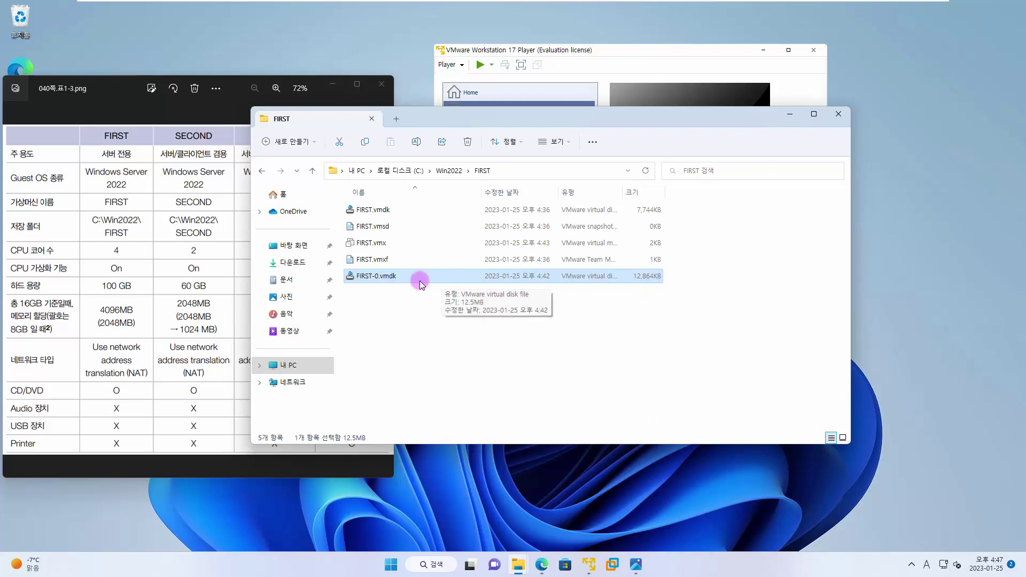
left_click(443, 330)
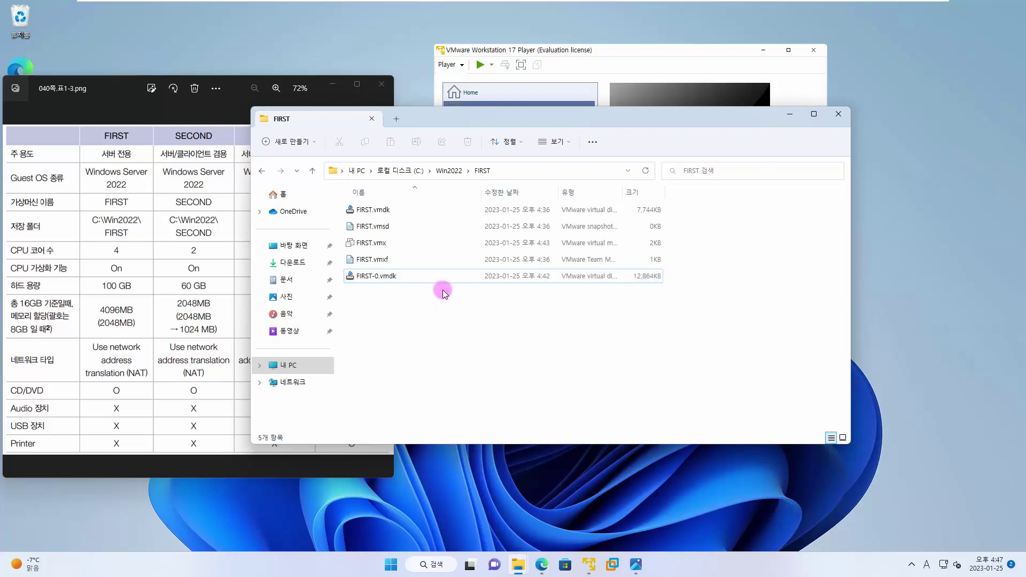
left_click(445, 276)
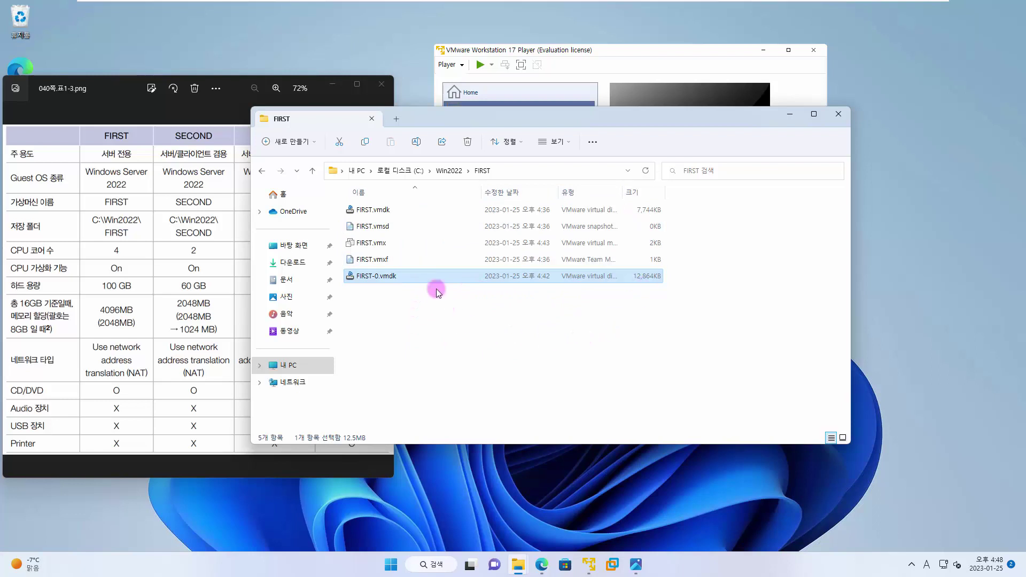
Step: Minimize the File Explorer window and return to the virtual machine library beside the specification table
left_click(654, 54)
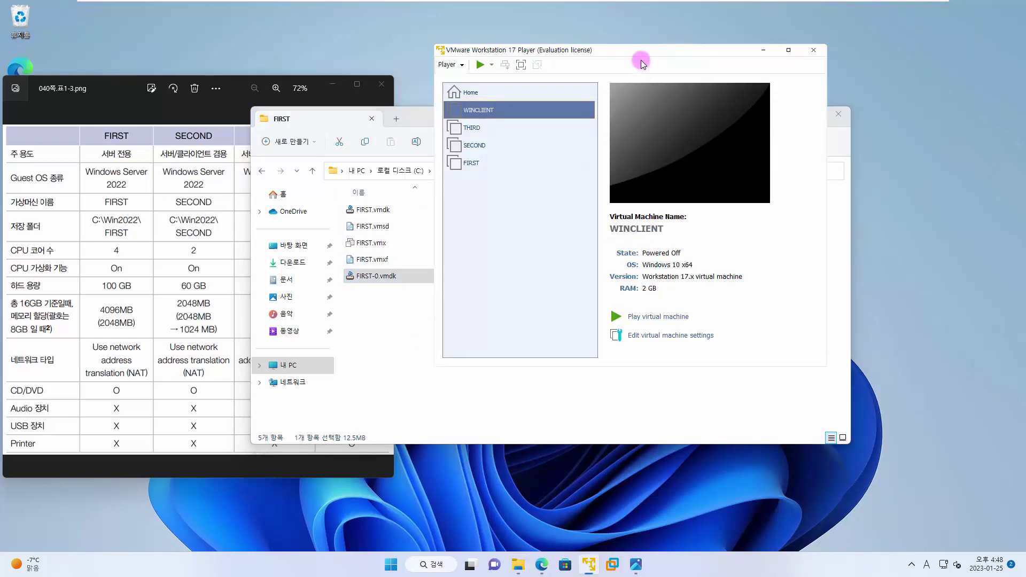
left_click(116, 95)
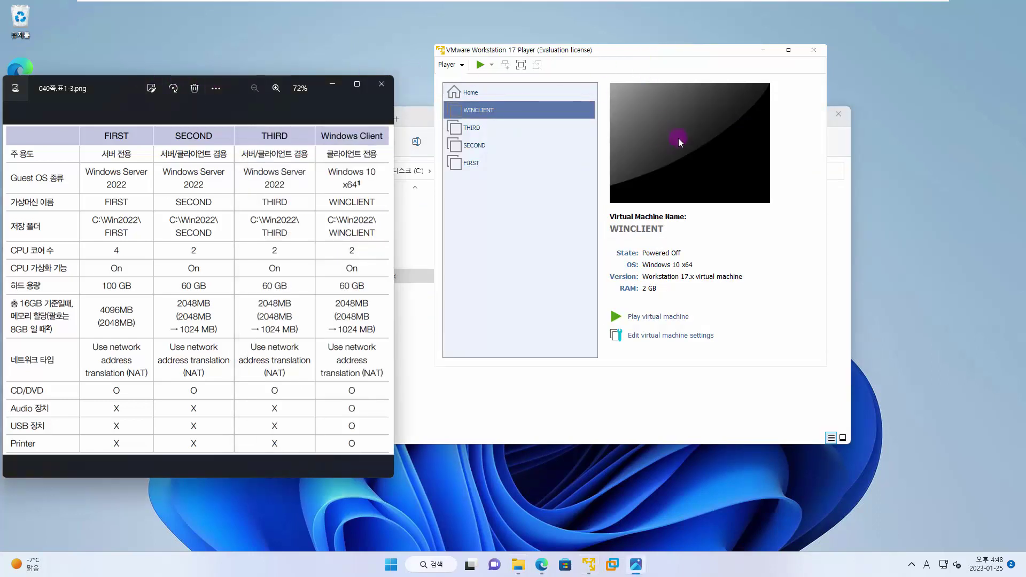
left_click(833, 246)
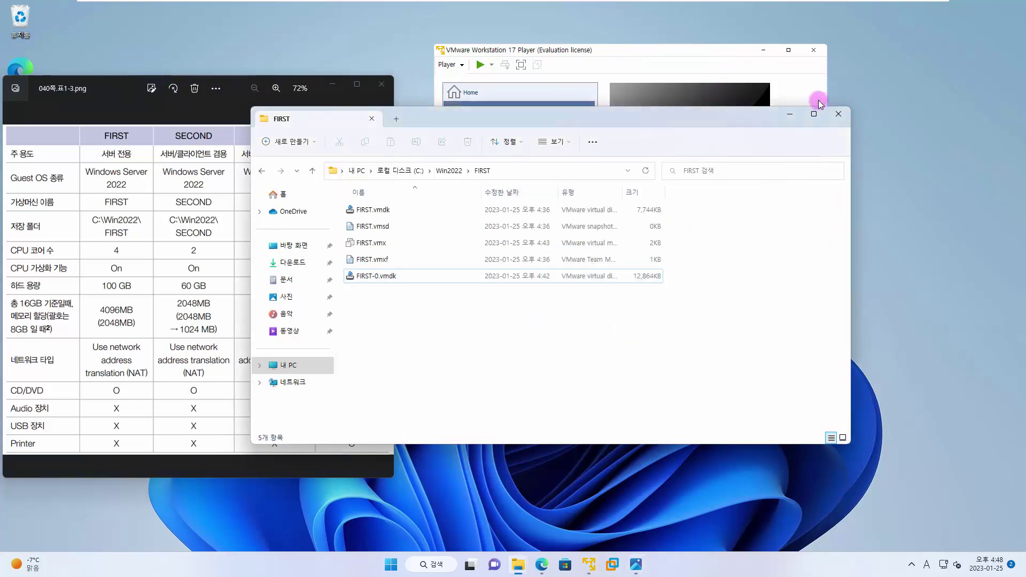
left_click(790, 116)
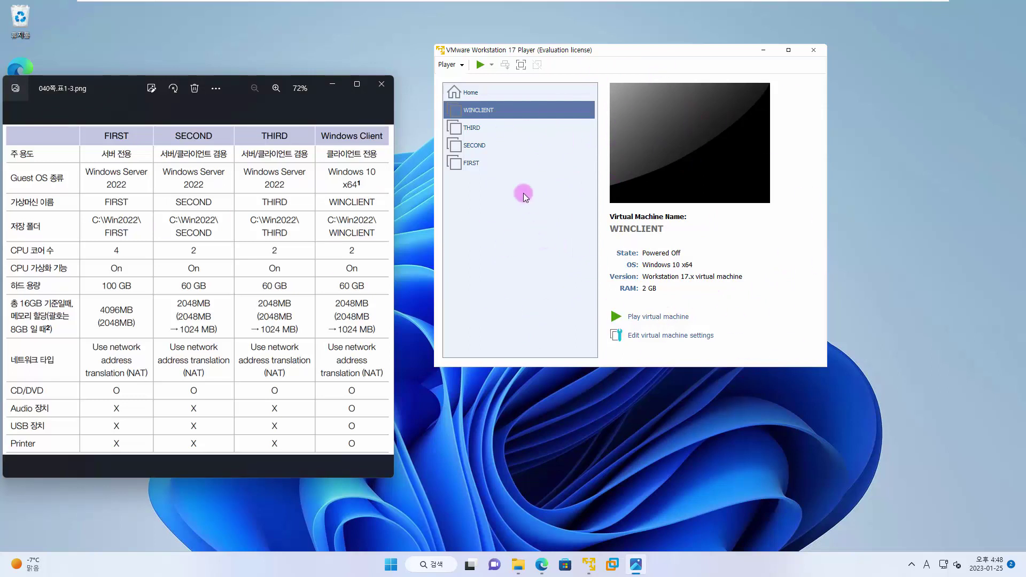
Step: Power on the FIRST virtual machine, agreeing to continue despite the degraded performance warning
left_click(488, 164)
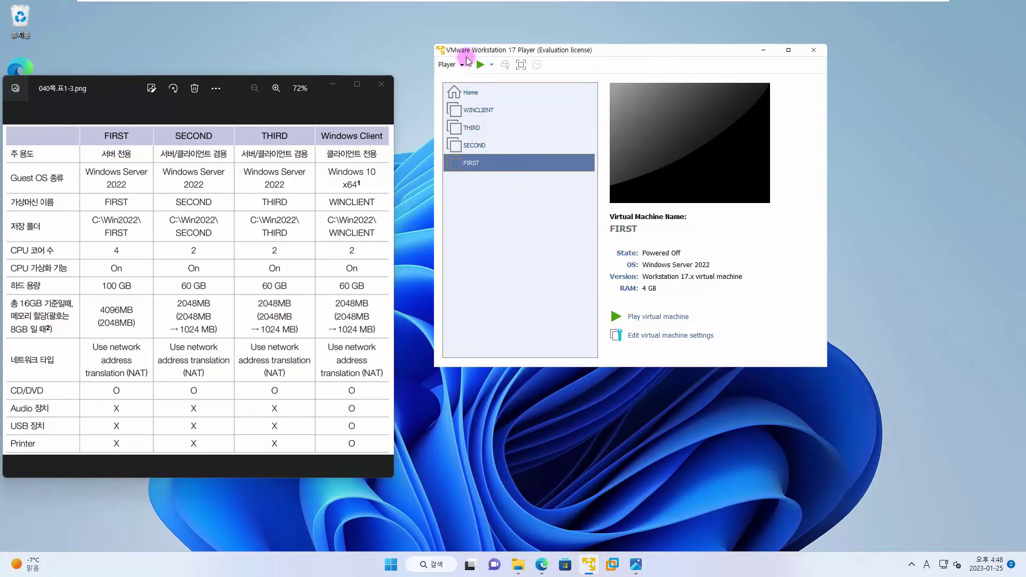
left_click(676, 317)
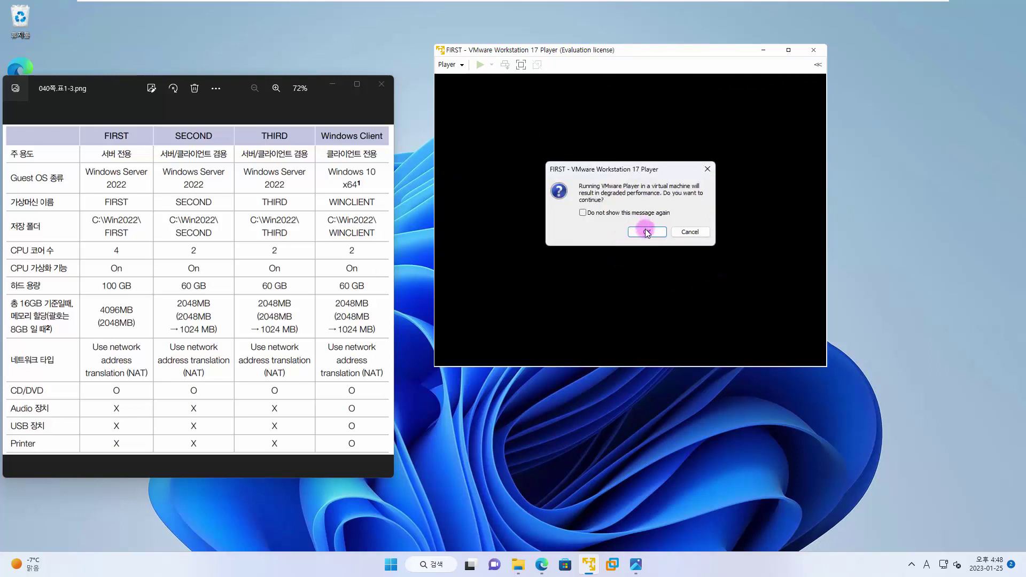
left_click(646, 231)
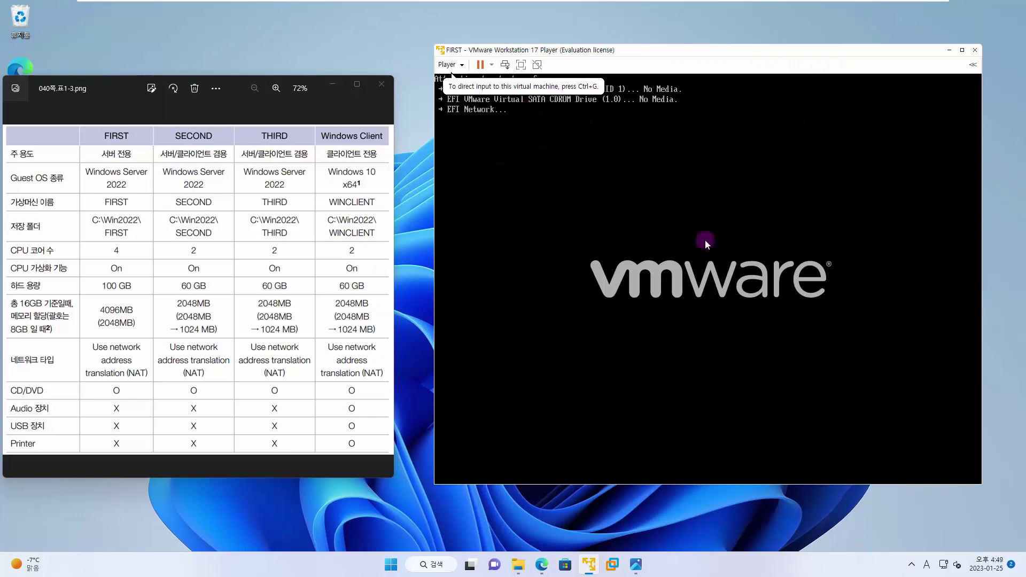
left_click(765, 214)
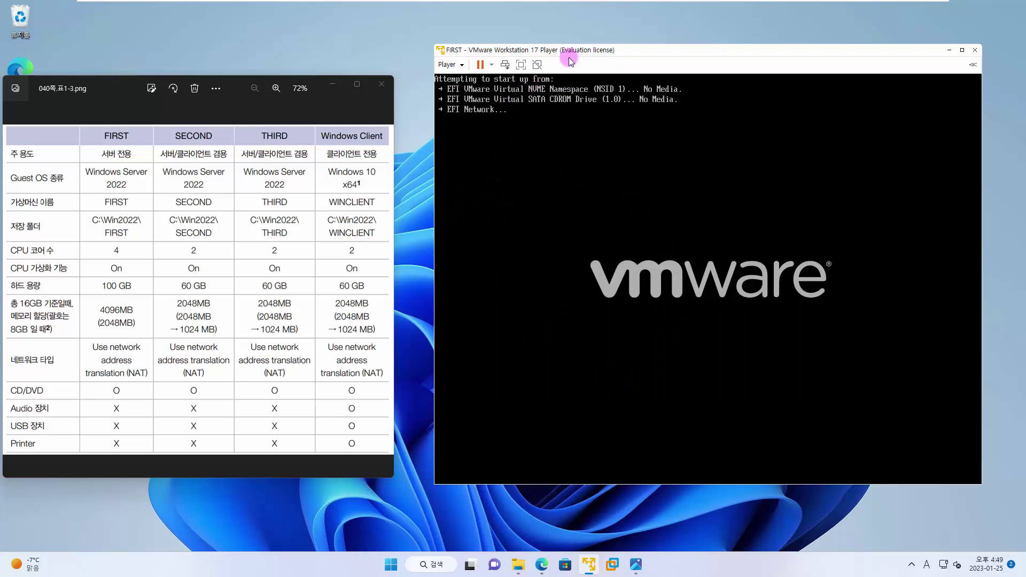
Step: Minimize the specification table image and move the running FIRST window toward the middle of the desktop
left_click_drag(586, 50, 522, 52)
left_click(337, 83)
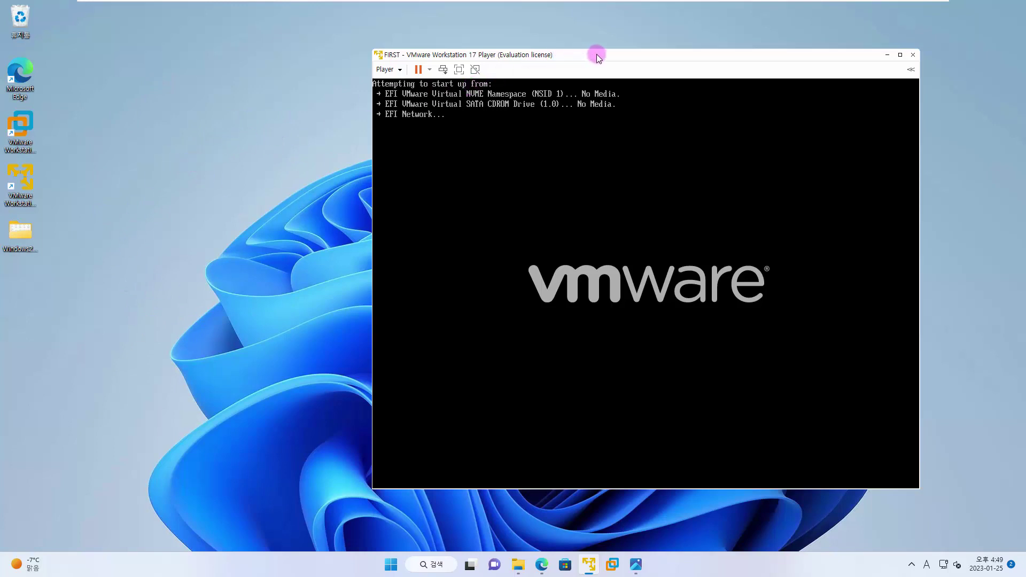
left_click_drag(596, 54, 541, 57)
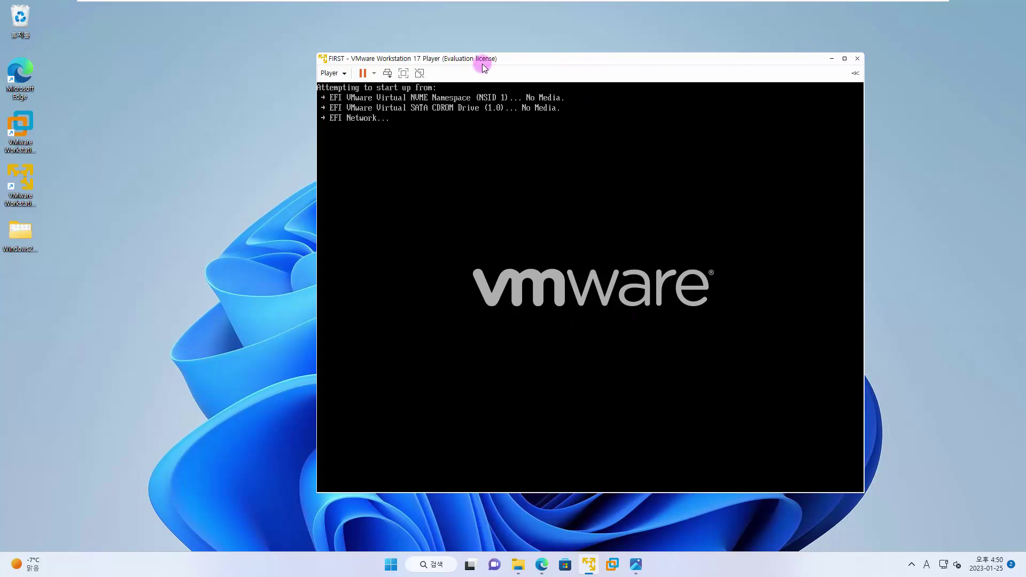
Step: Examine the power options available for the running FIRST virtual machine without choosing any
left_click(335, 74)
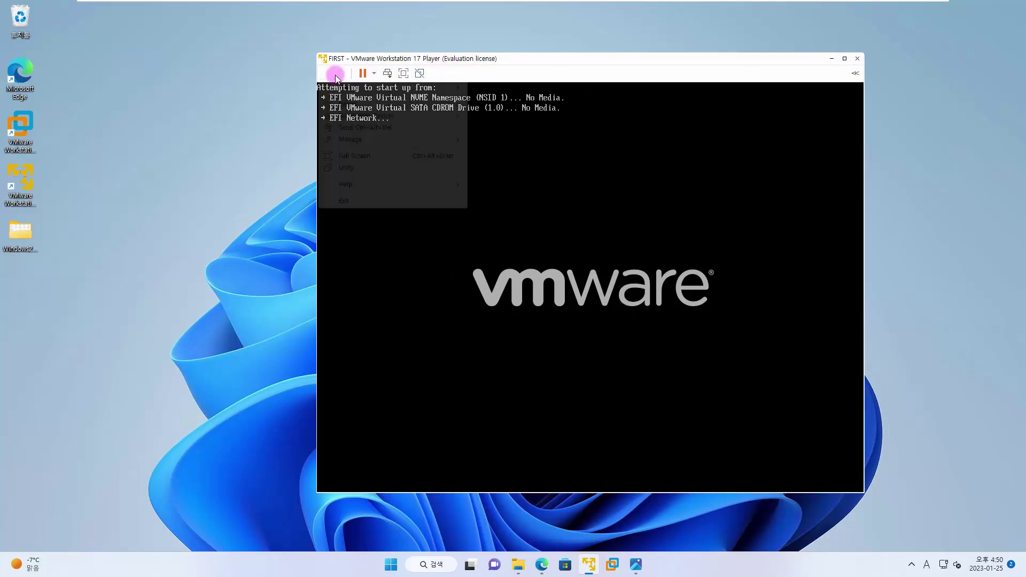
mouse_move(340, 104)
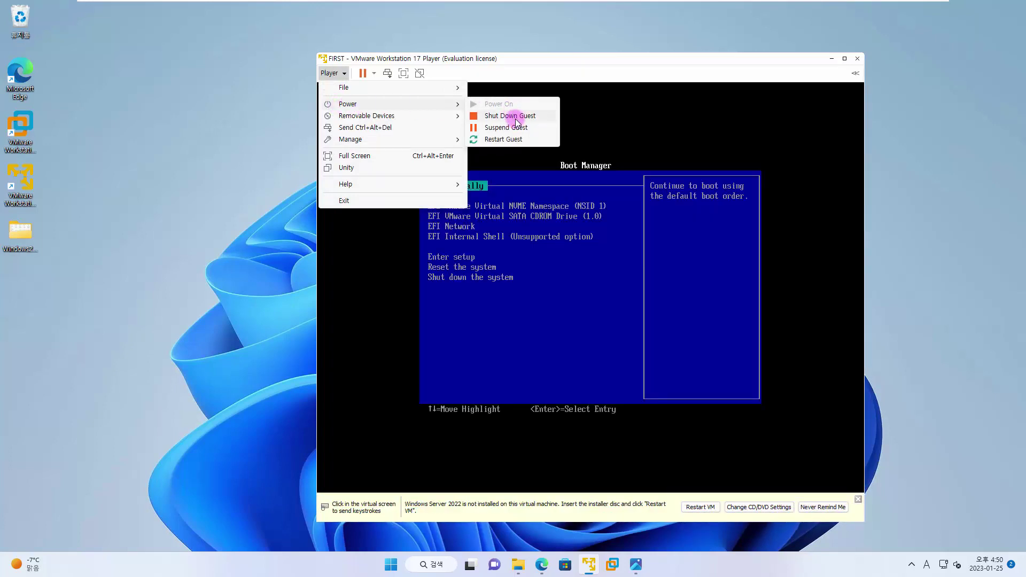
left_click(627, 69)
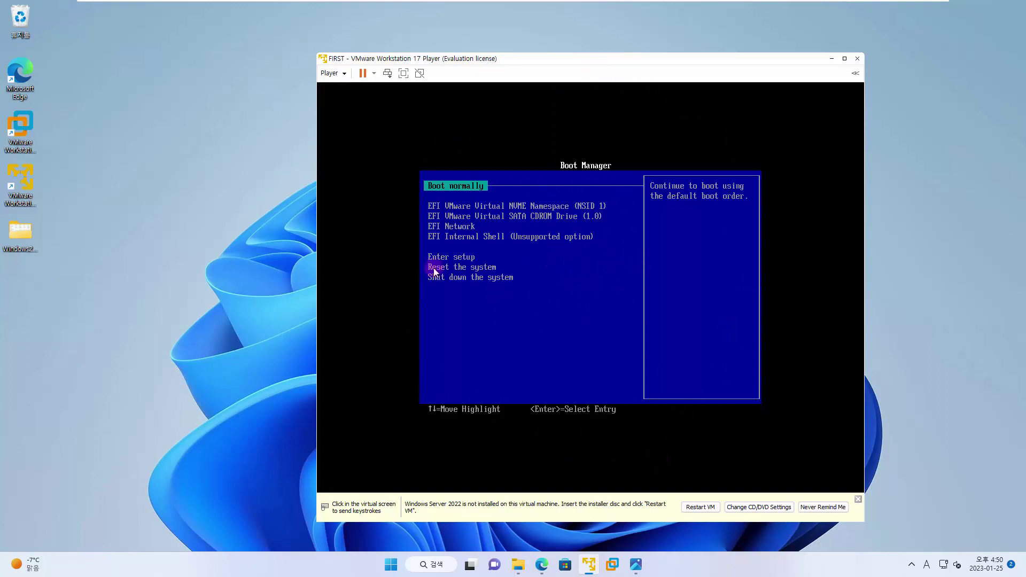
Step: Direct input to the FIRST virtual machine and choose Enter setup in its Boot Manager
left_click(609, 289)
key("Down")
key("Down")
key("Down")
key("Down")
key("Down")
key("Down")
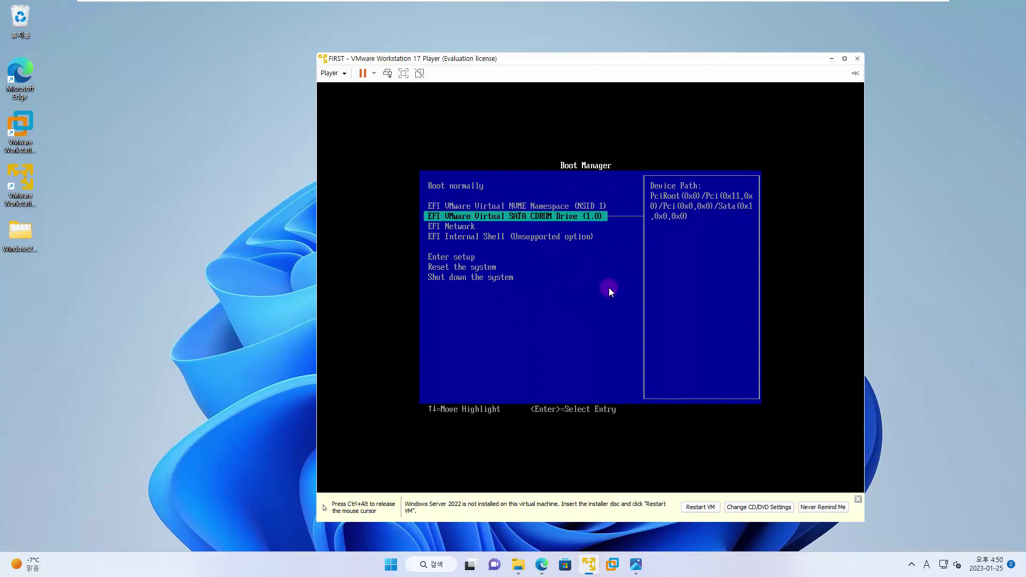
key("Up")
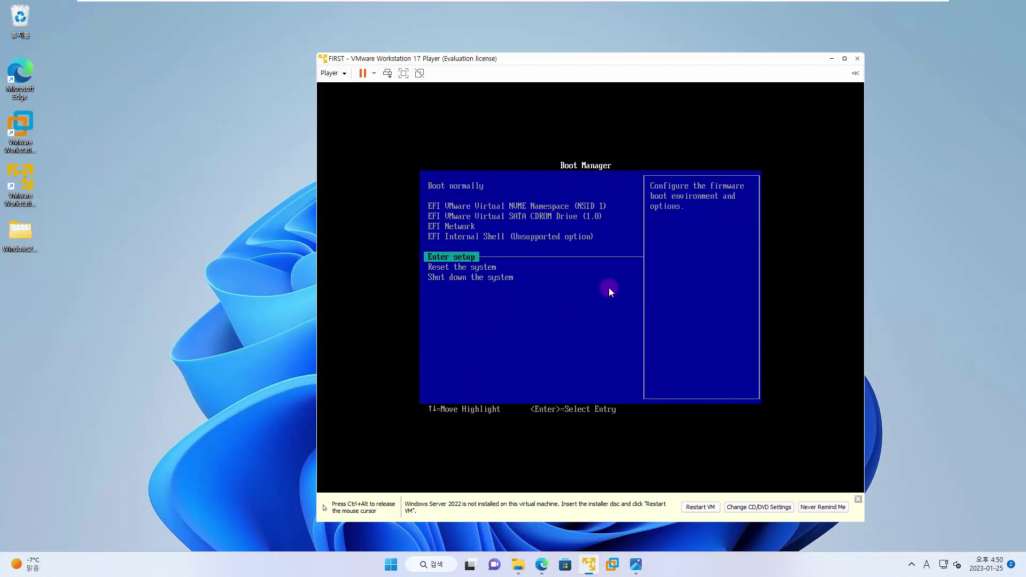
key("Return")
Step: Browse the first Boot Maintenance Manager entries, return to Configure boot options, and release the cursor to the host
key("Down")
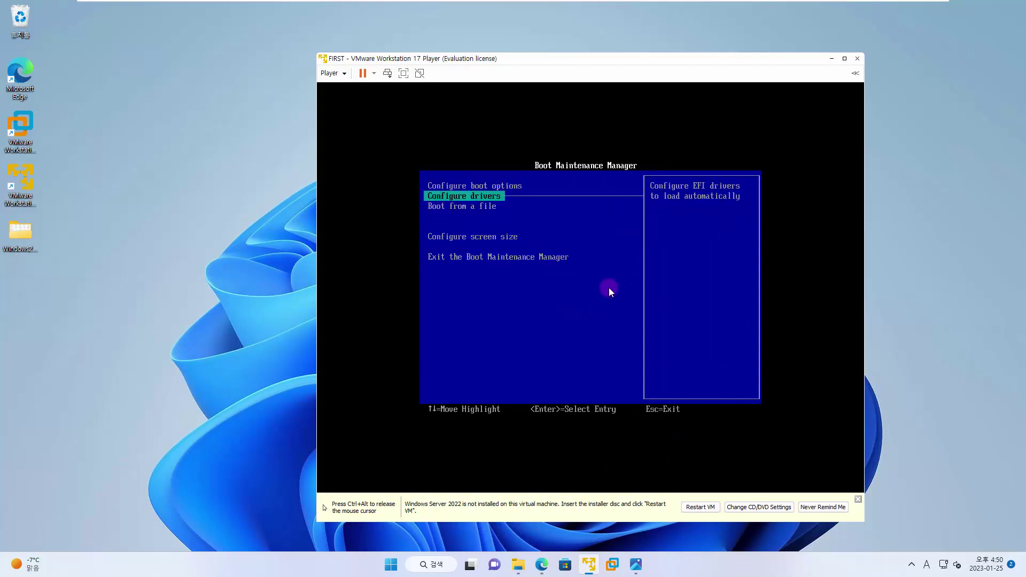
key("Down")
key("Up")
key("Up")
key("ctrl+alt")
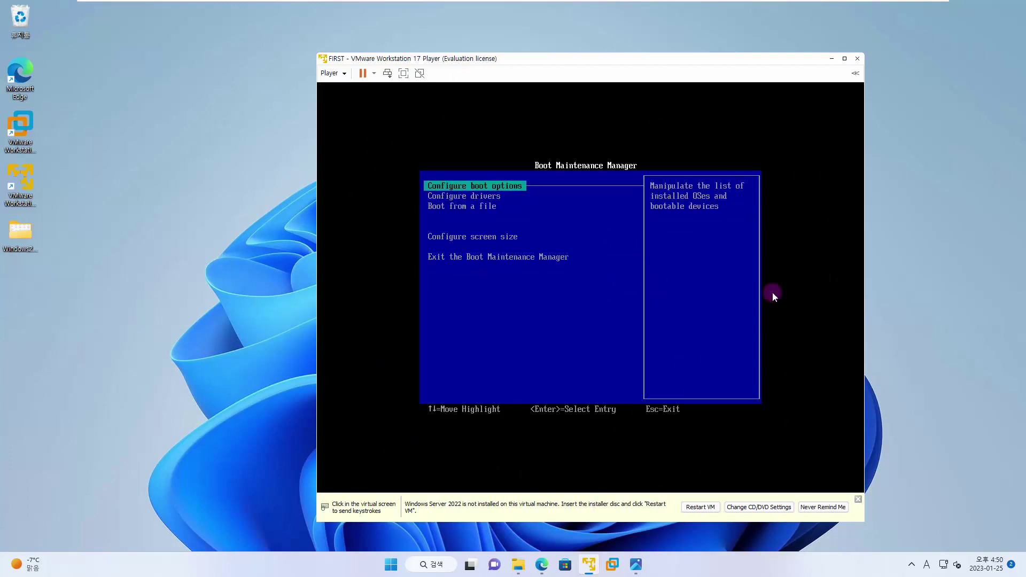
Step: Direct input to the virtual machine again and go through the Boot Maintenance Manager entries, ending on Configure boot options
left_click(599, 303)
key("Down")
key("Down")
key("Down")
key("Down")
key("Up")
key("Up")
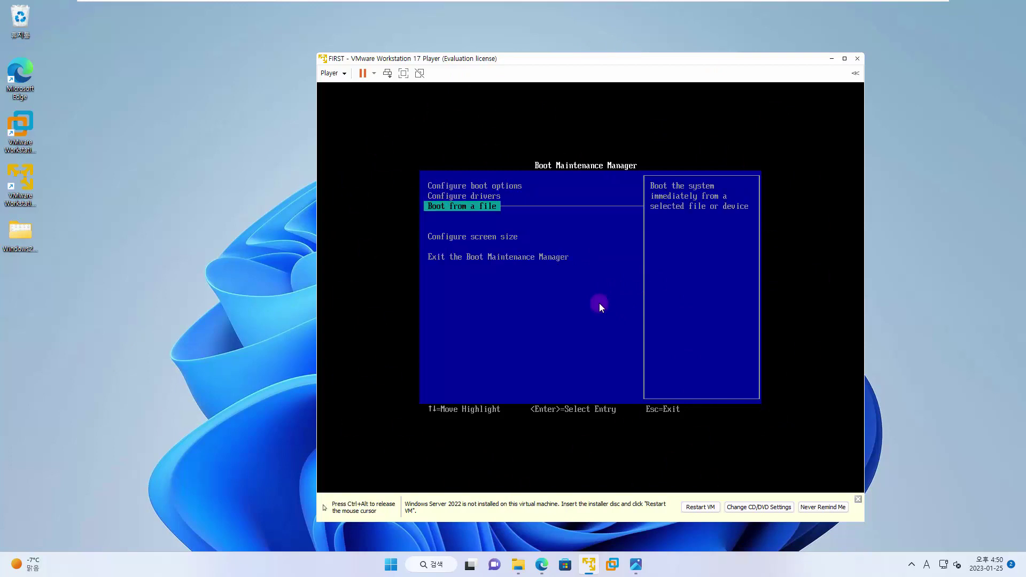
key("Up")
key("Up")
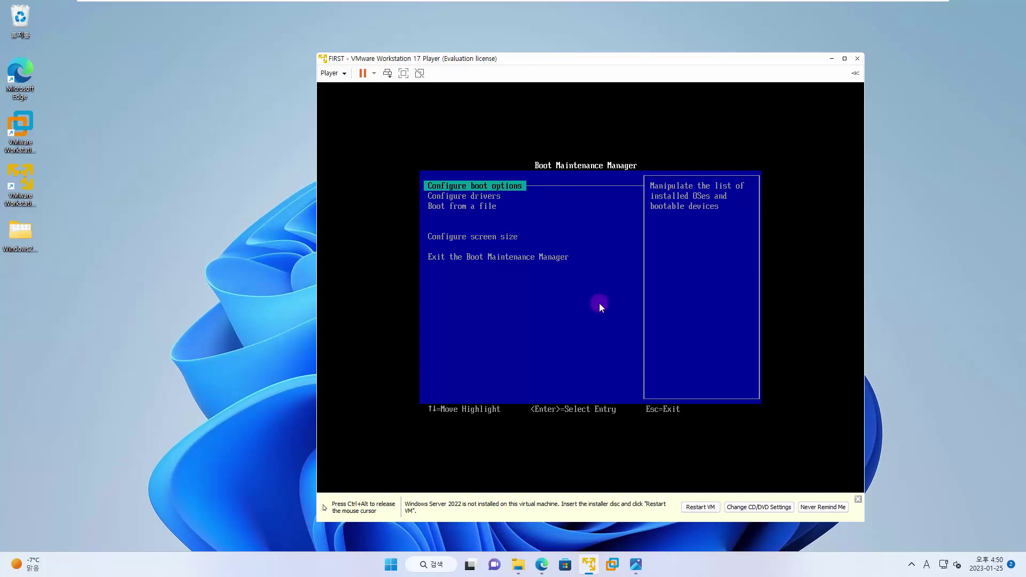